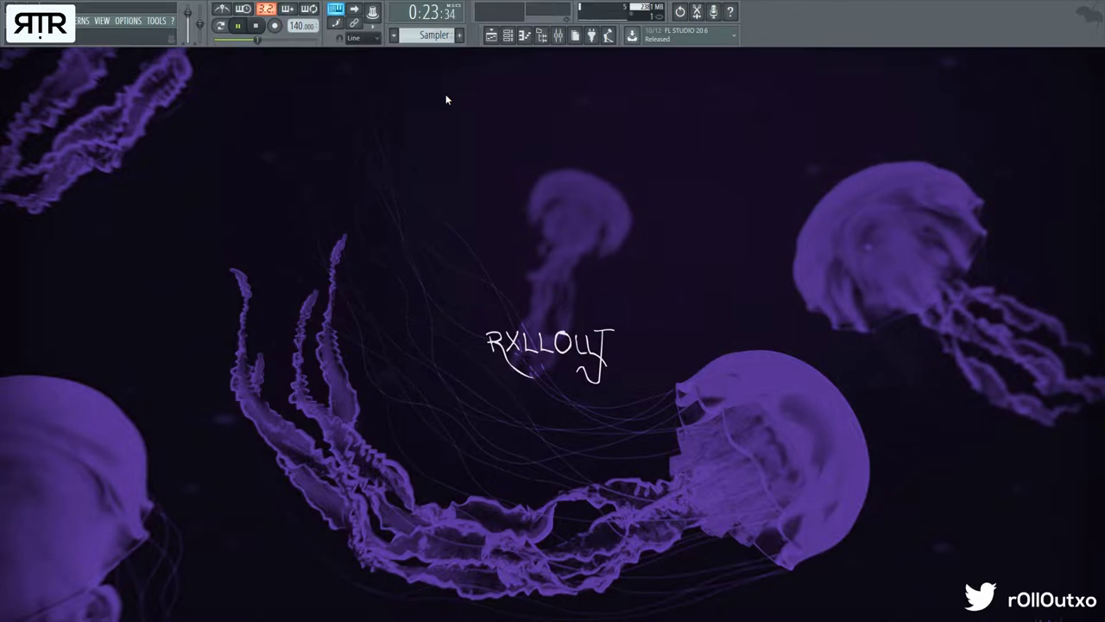
- Review the effects loaded on the Master and Guitar mixer tracks
left_click(559, 36)
left_click(558, 35)
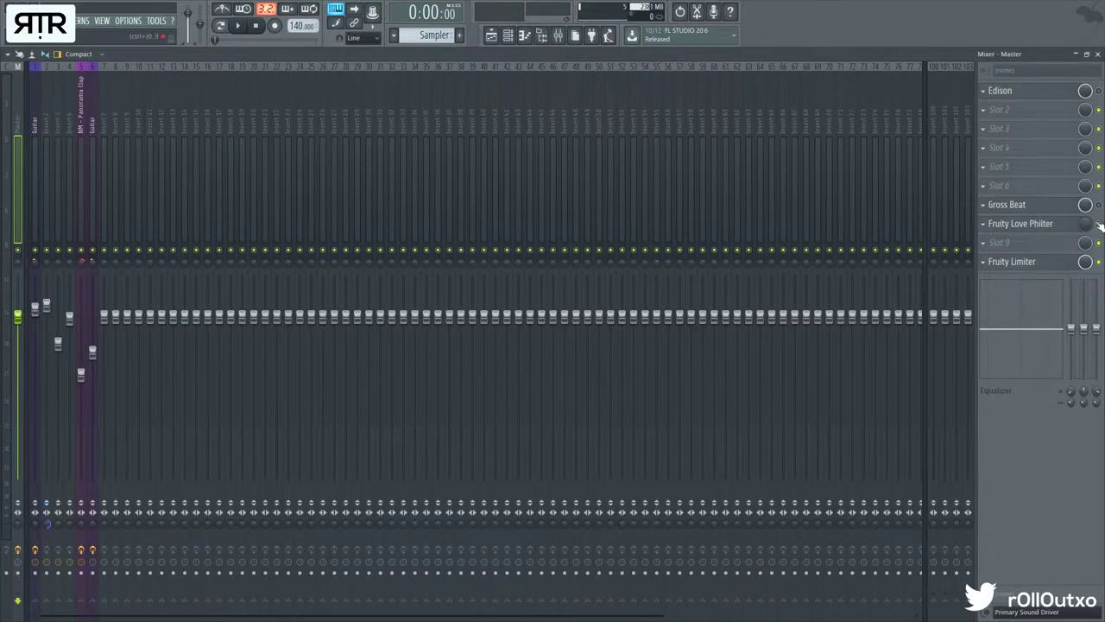
scroll(31, 123, "right", 1)
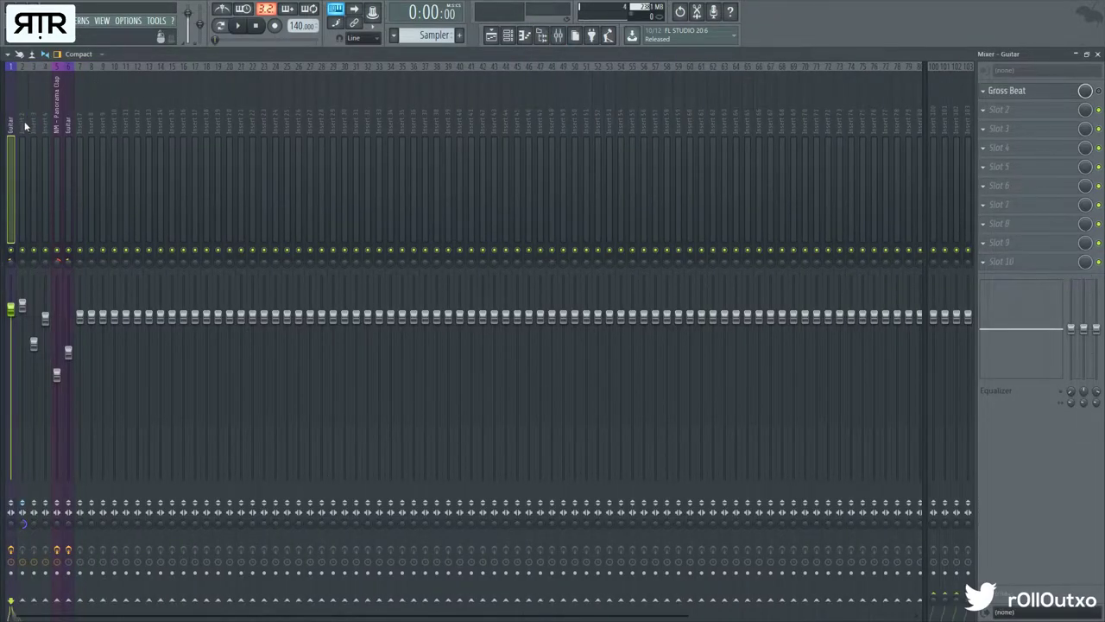
left_click(1097, 54)
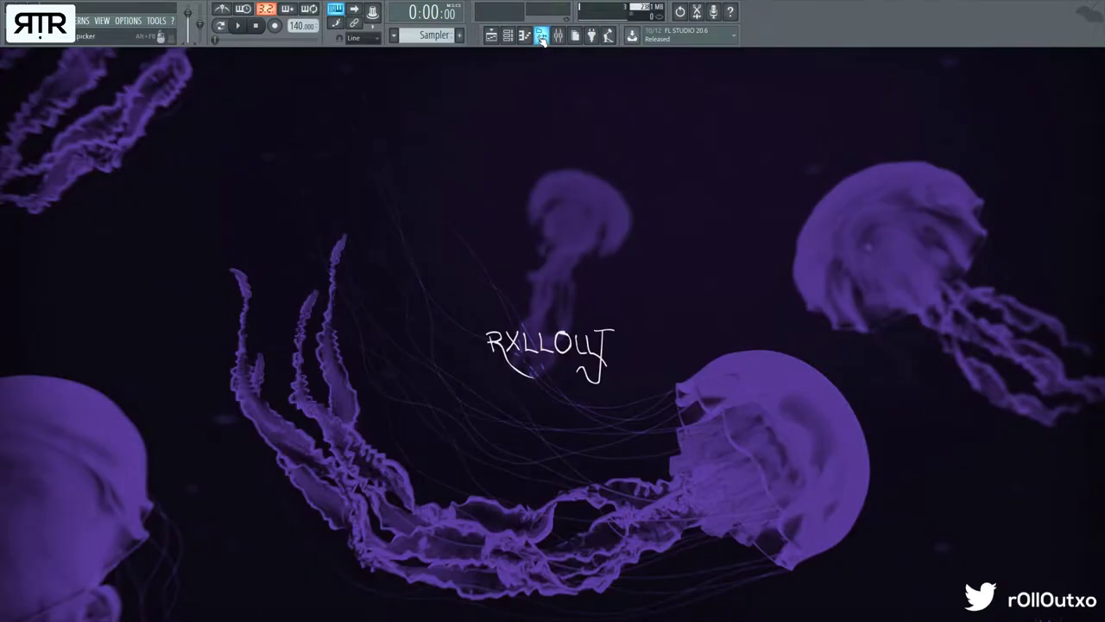
- Open the channel rack and move it closer to the centre of the workspace
left_click(542, 40)
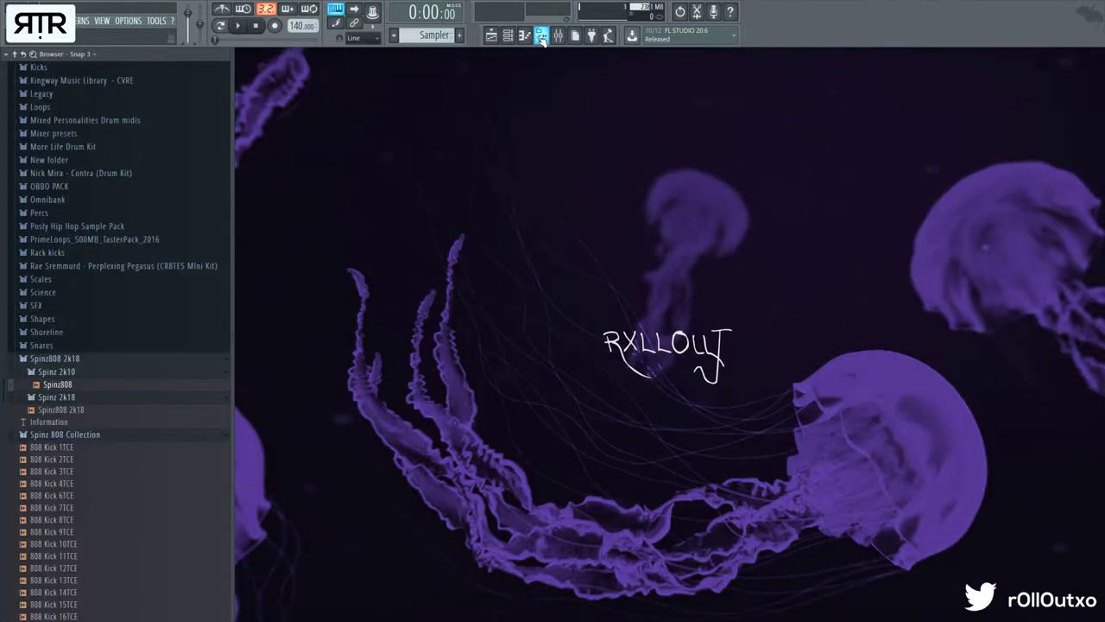
left_click(541, 39)
left_click(530, 39)
left_click(528, 39)
left_click(514, 39)
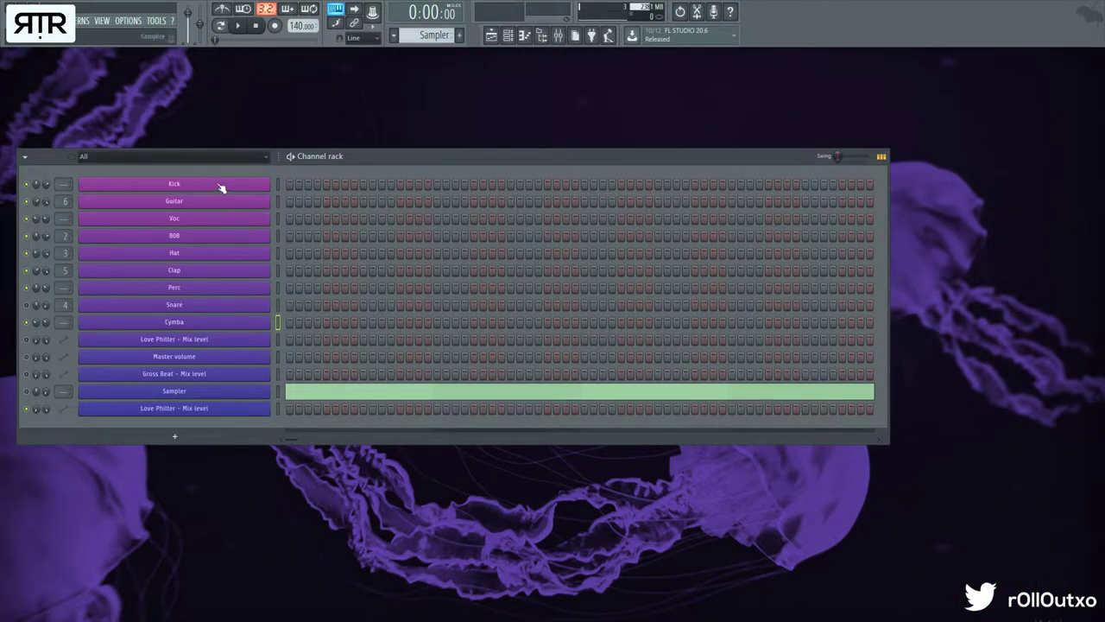
left_click_drag(372, 159, 574, 186)
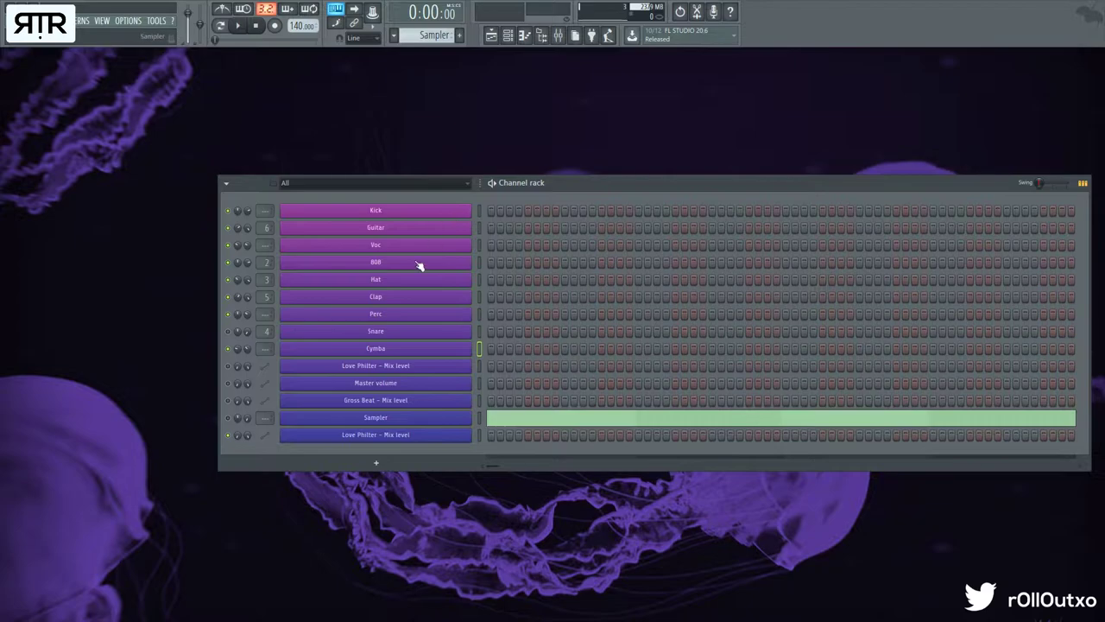
- Open the Guitar channel's piano roll and draw a one-bar chord of D3, F3 and A3 in bar 1
key("F7")
scroll(475, 297, "up", 5)
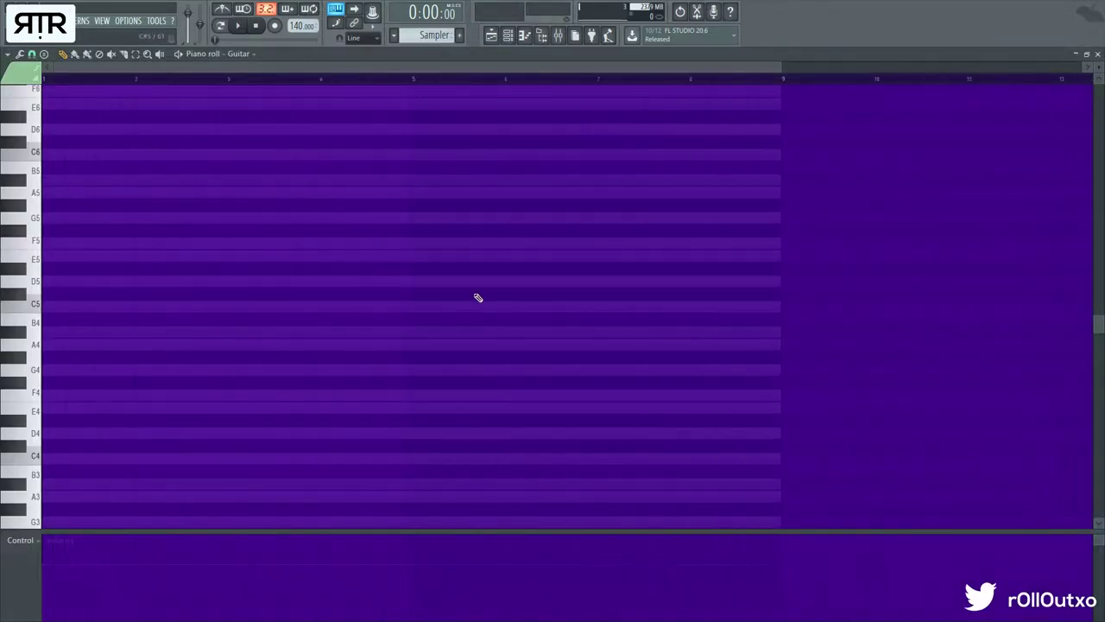
scroll(288, 383, "down", 5)
scroll(215, 378, "up", 2)
scroll(146, 373, "up", 2)
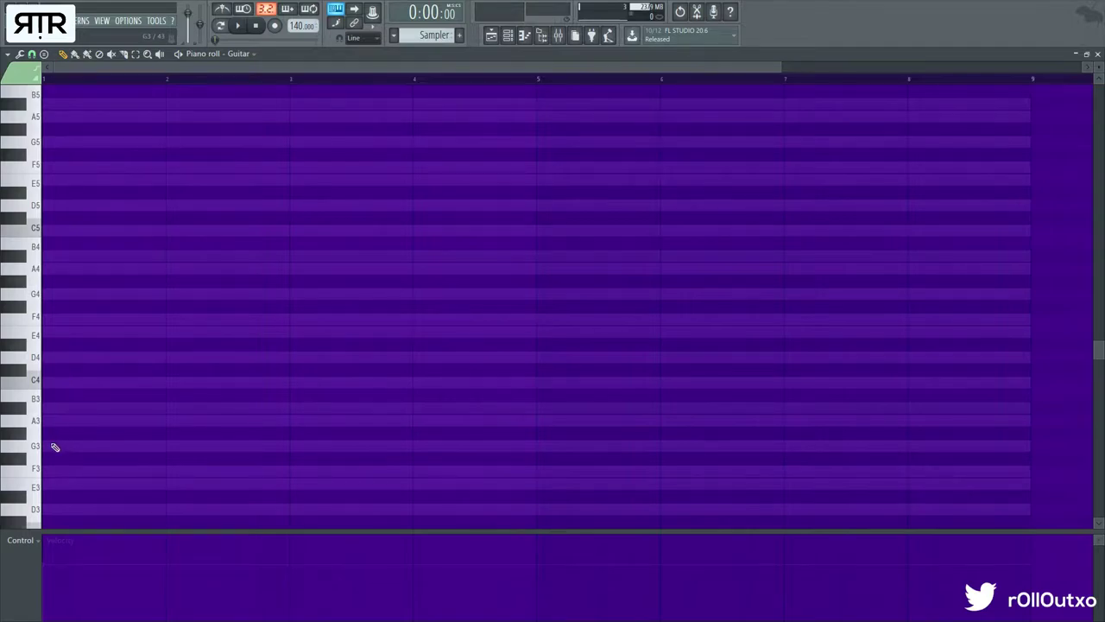
scroll(55, 447, "down", 4)
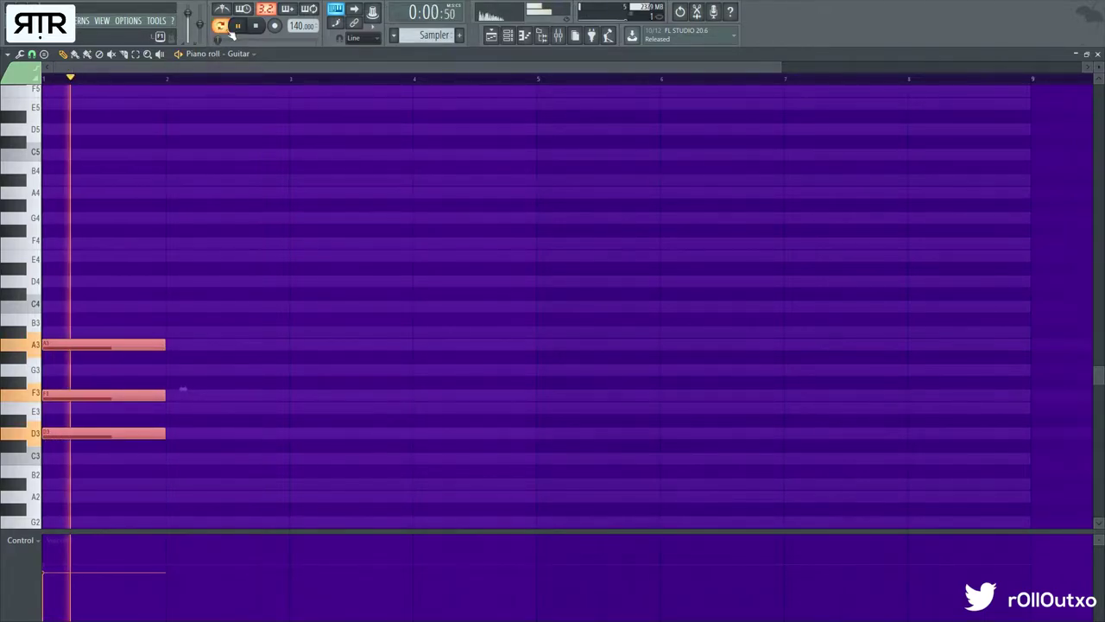
- Raise the whole bar 1 chord by one octave to D4, F4 and A4 and play it back
key("space")
key("ctrl+a")
key("ctrl+Up")
key("space")
scroll(171, 392, "up", 1)
key("space")
scroll(198, 346, "up", 5)
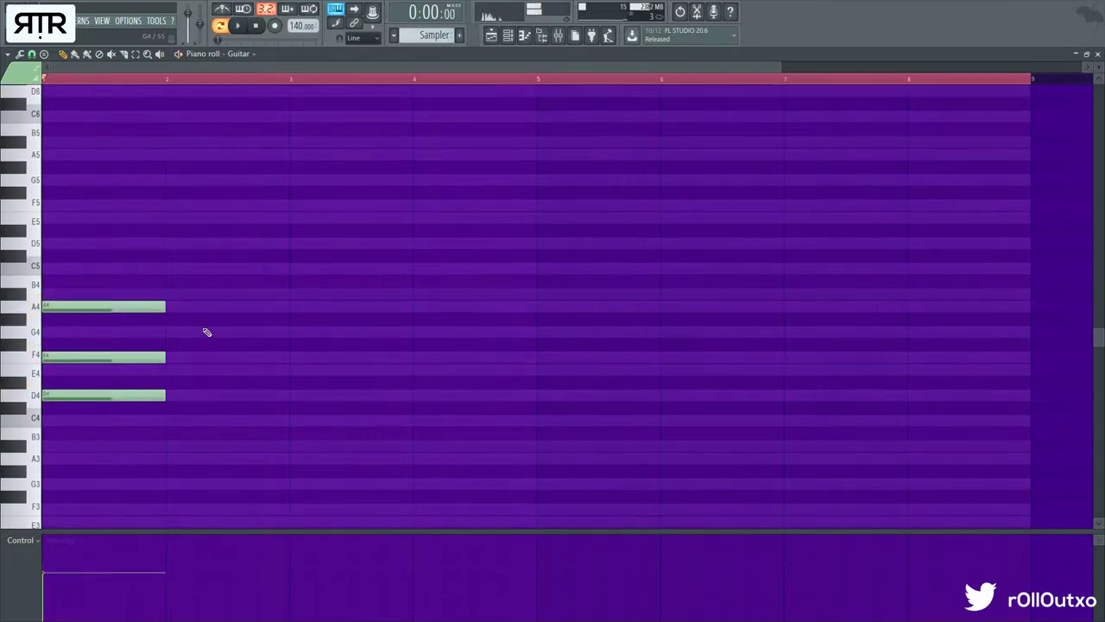
- Copy the chord into bar 2, lower its two bottom notes to C4 and E4, and play it back
left_click_drag(61, 395, 194, 395)
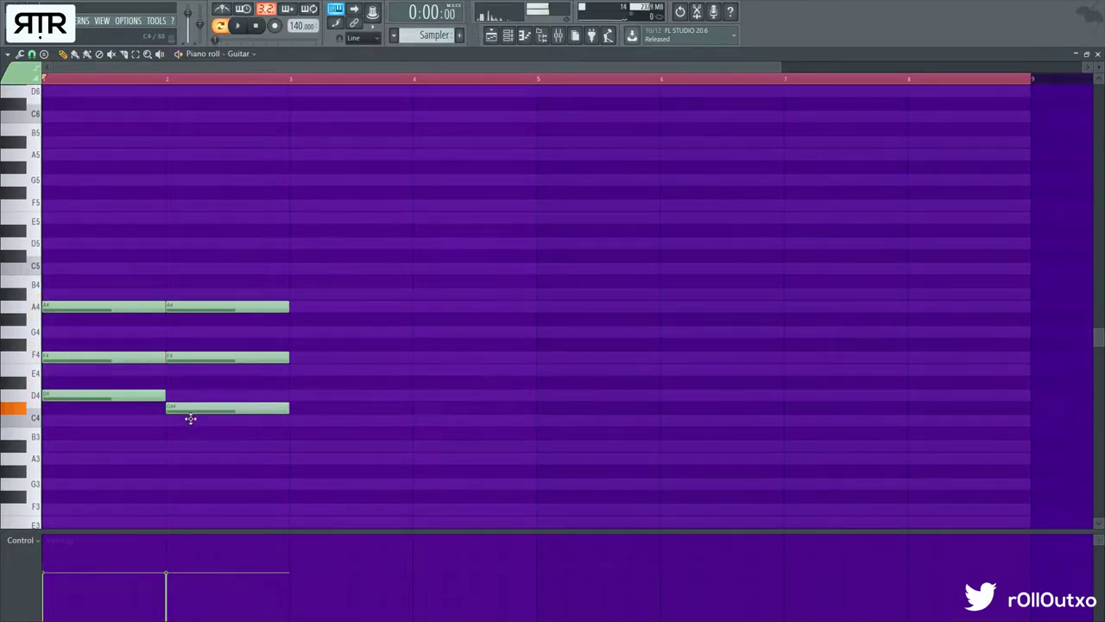
scroll(194, 380, "down", 4)
key("space")
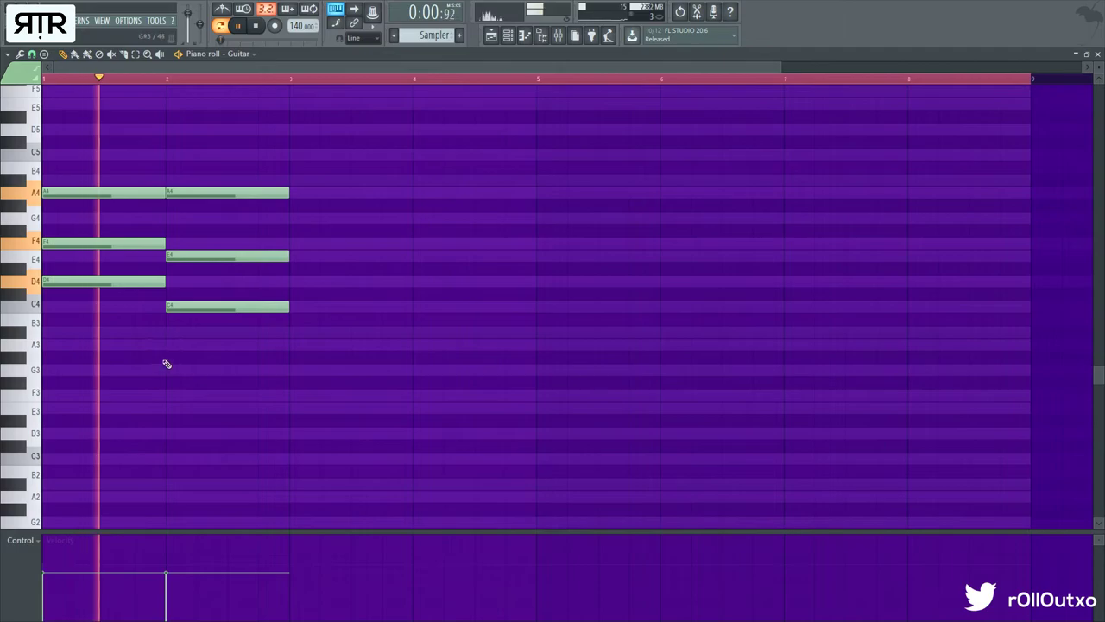
- Add a one-bar C3 bass note under the chord in bar 2
left_click(173, 371)
key("space")
left_click_drag(228, 371, 225, 398)
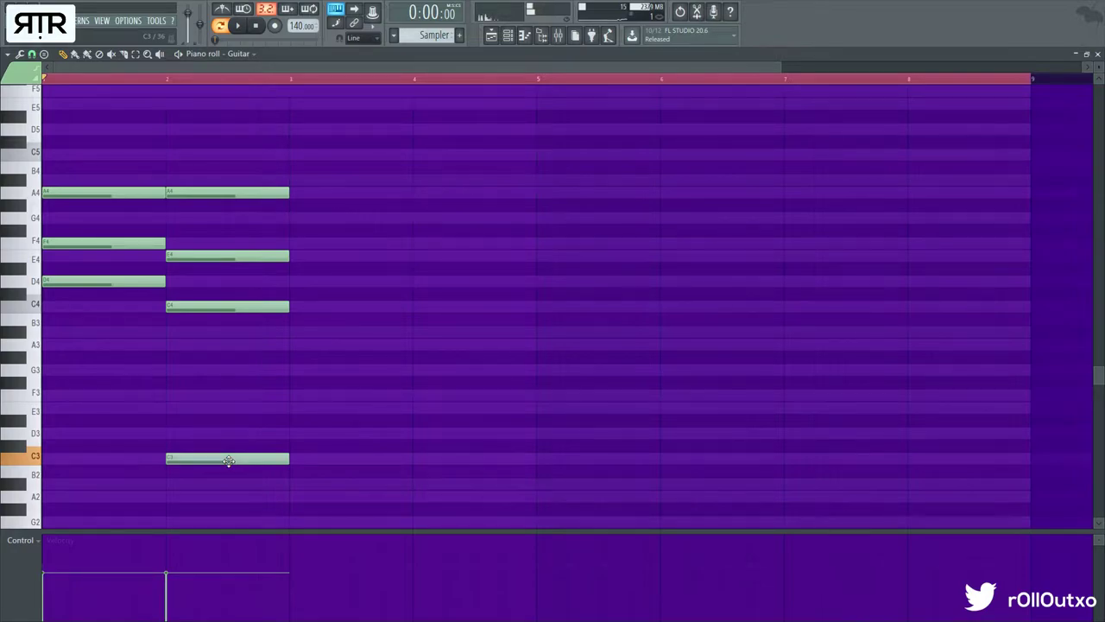
key("space")
- Add a one-bar D3 bass note under the chord in bar 1 and play the progression
left_click_drag(210, 458, 107, 470)
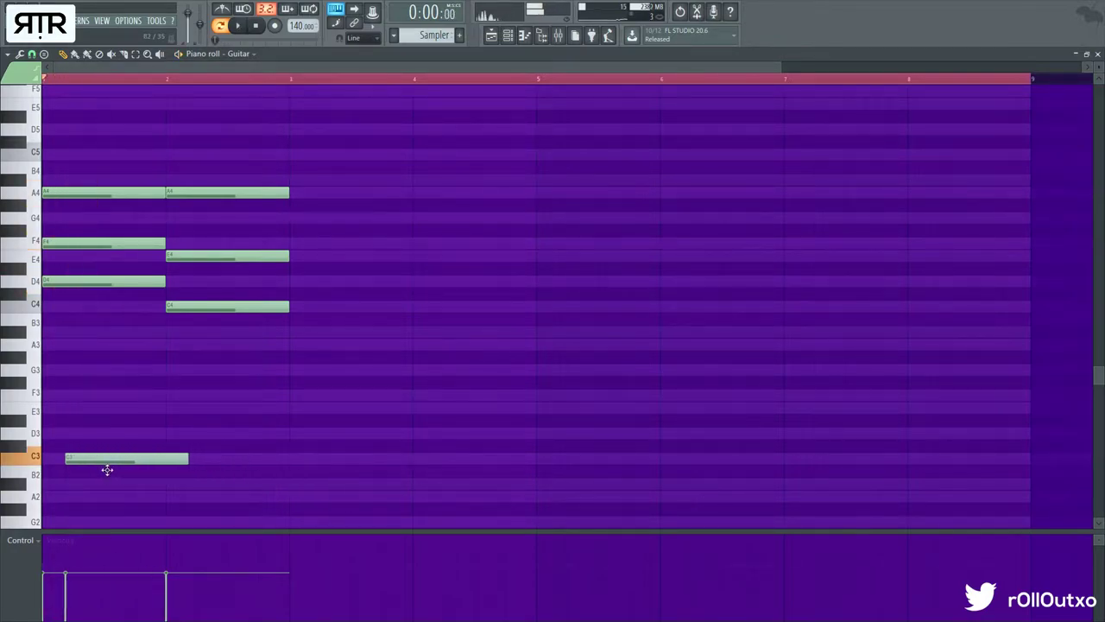
scroll(198, 462, "down", 3)
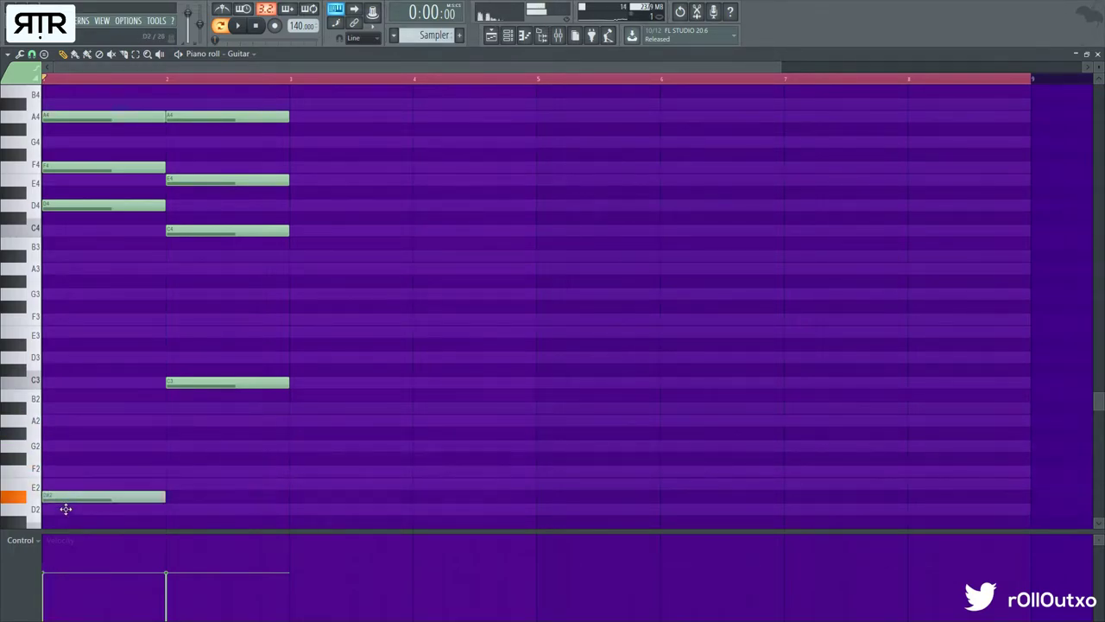
key("space")
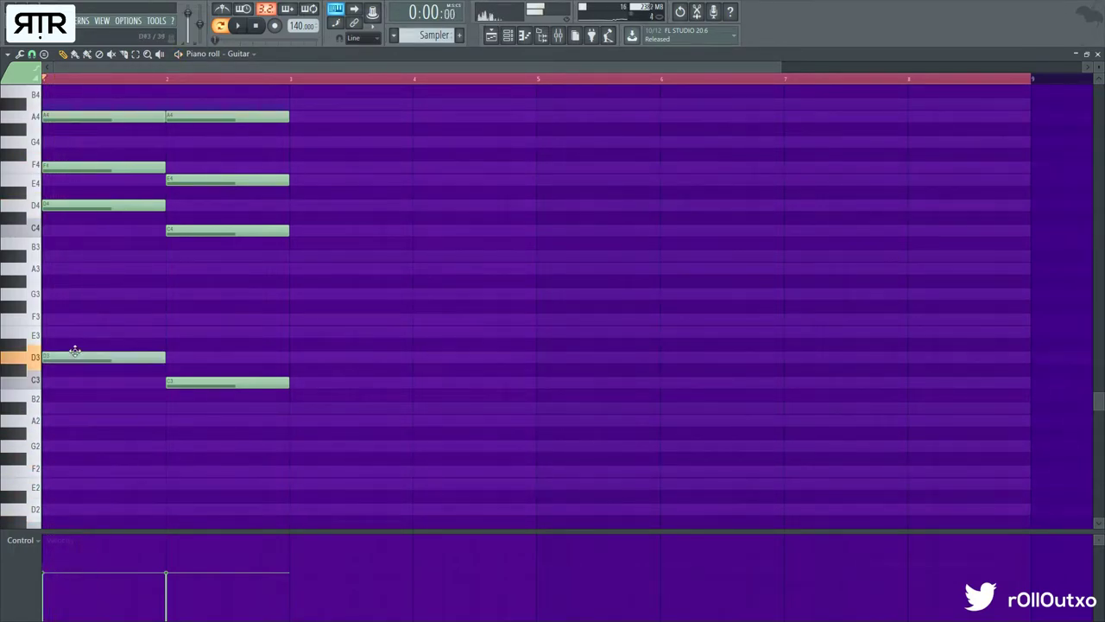
key("space")
- Duplicate all notes of bars 1 and 2 into bars 3 and 4, aligned to the bar start
scroll(217, 352, "up", 5)
key("ctrl+a")
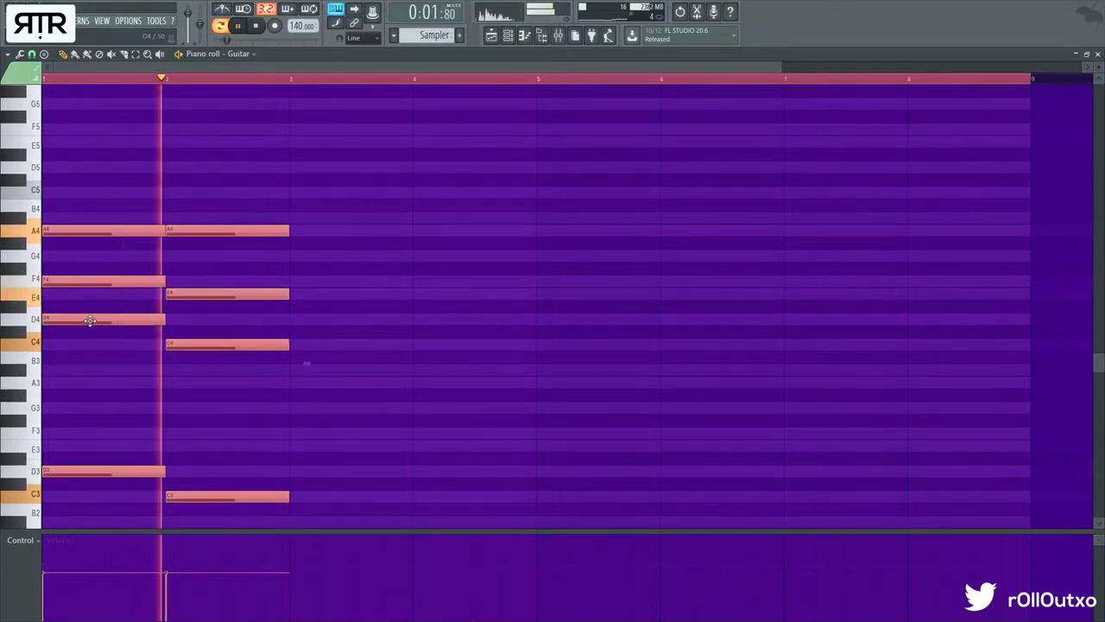
key("space")
key("ctrl+b")
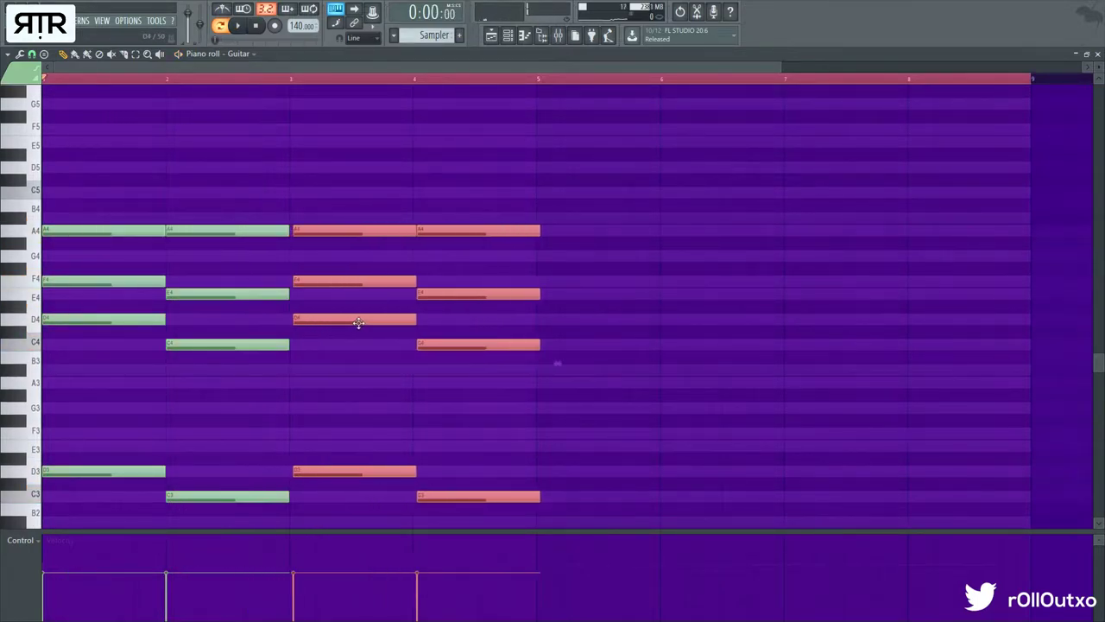
key("ctrl+d")
- Change the upper notes of the bar 4 chord to A#3, D4 and G4 while listening to playback
scroll(415, 354, "down", 3)
key("space")
left_click_drag(451, 231, 449, 257)
left_click_drag(450, 180, 444, 208)
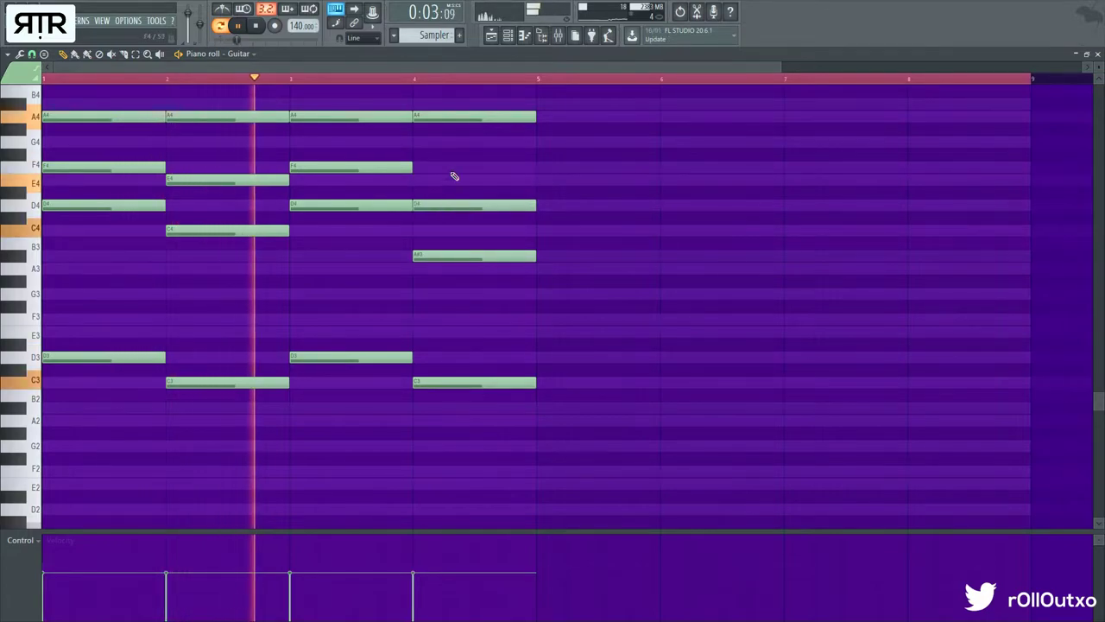
left_click_drag(449, 116, 447, 149)
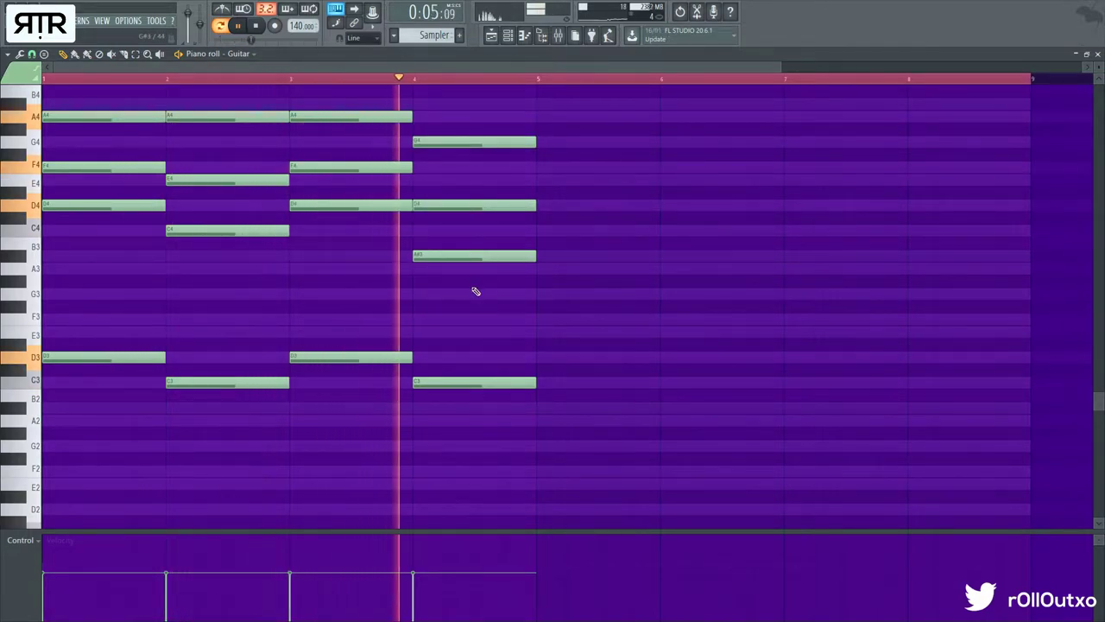
- Remove the G4 note from the bar 4 chord and add a one-bar G3 note
key("space")
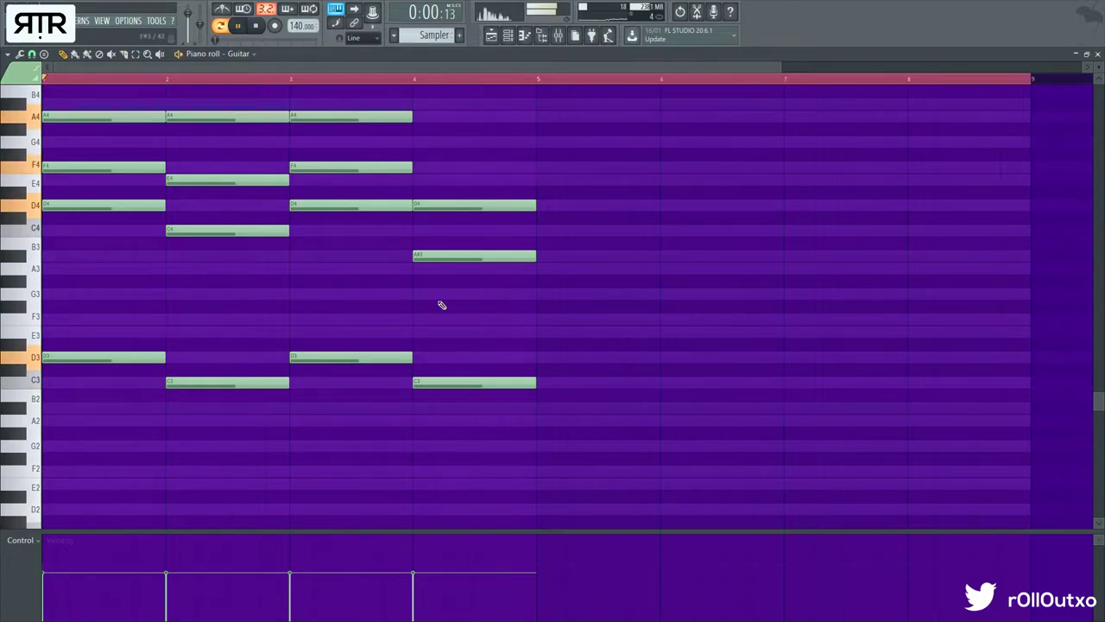
left_click(416, 295)
scroll(561, 323, "up", 2)
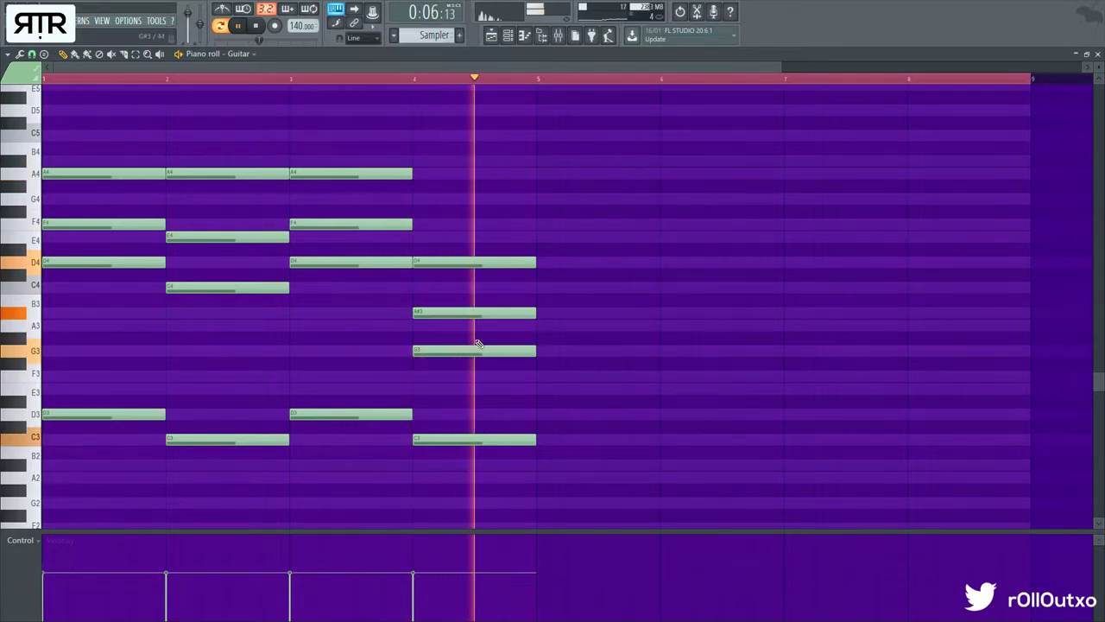
- Raise the bar 4 chord to A3, C4 and E4 and delete its C3 bass note
key("space")
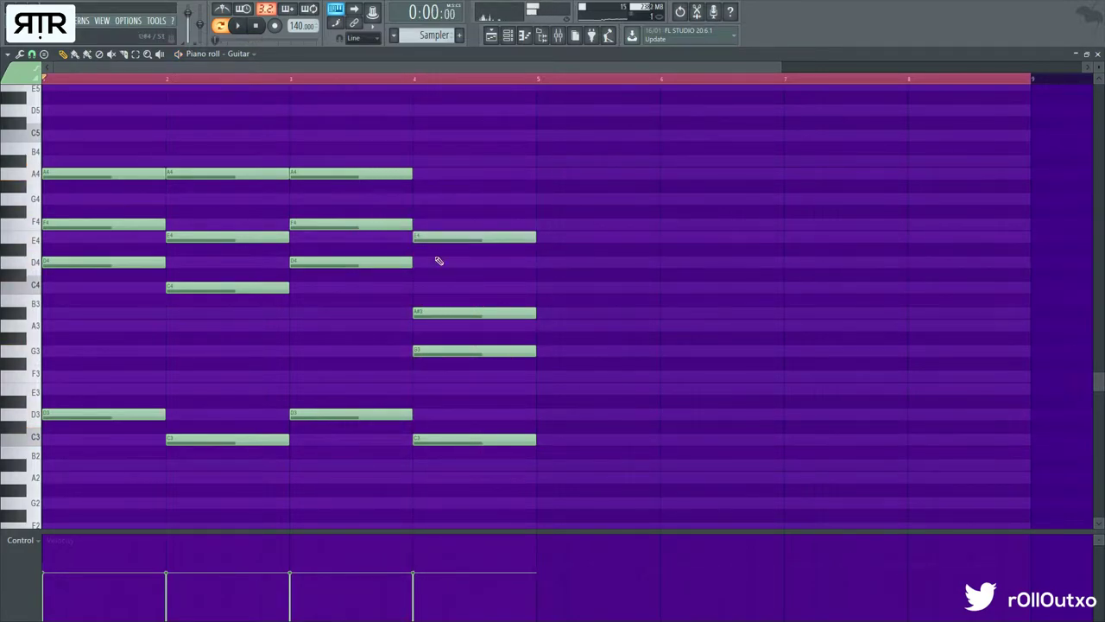
left_click_drag(449, 312, 448, 286)
left_click_drag(448, 350, 448, 326)
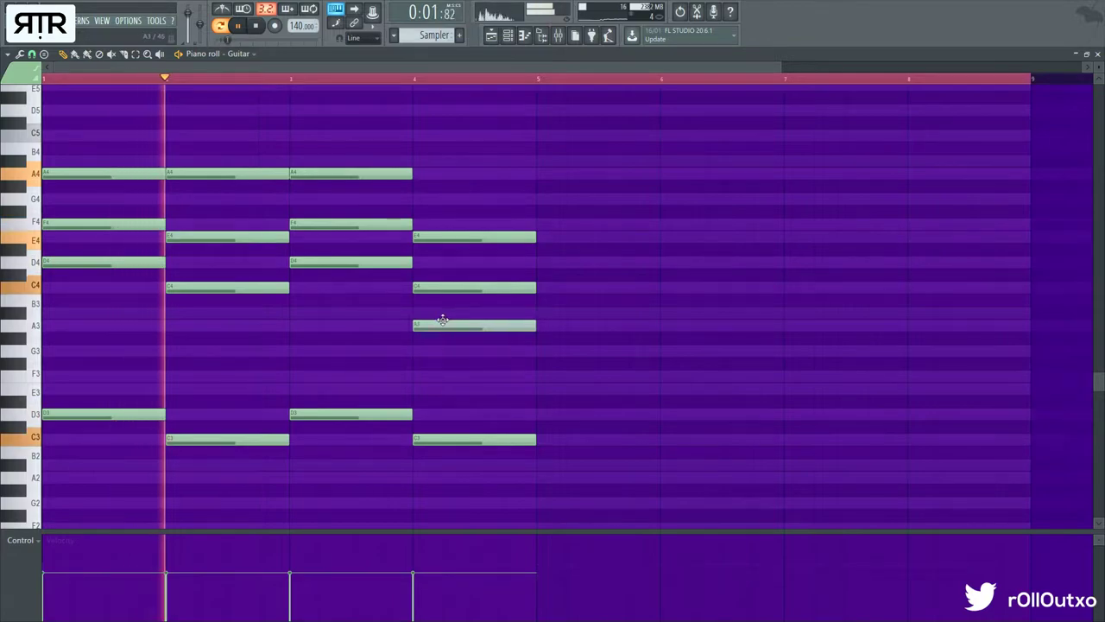
right_click(469, 440)
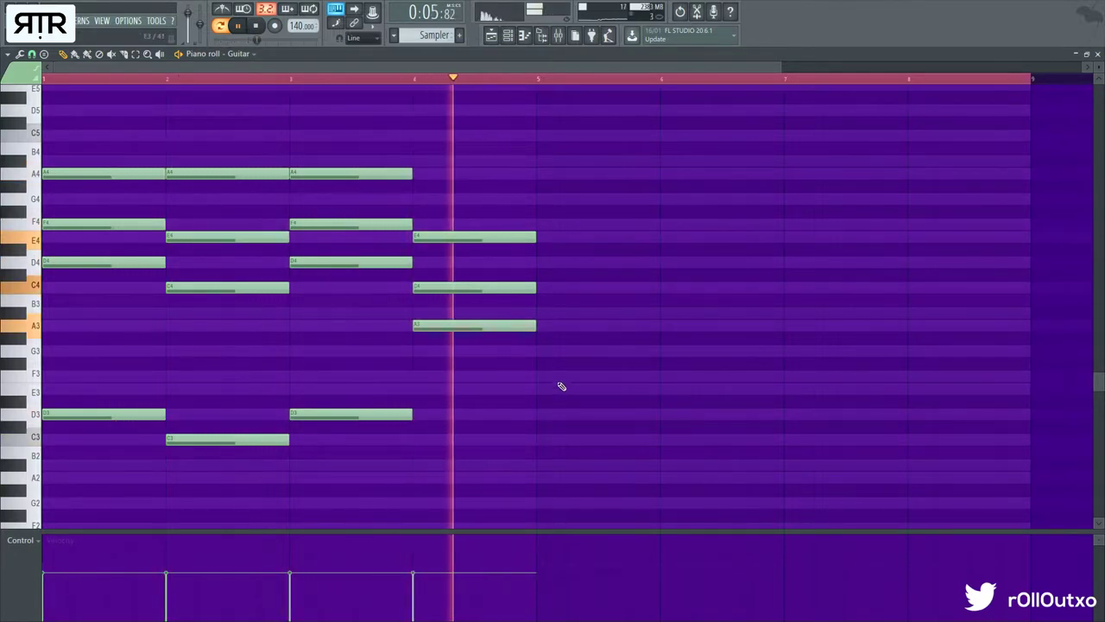
- Place a one-bar A2 bass note at the start of bar 4
key("space")
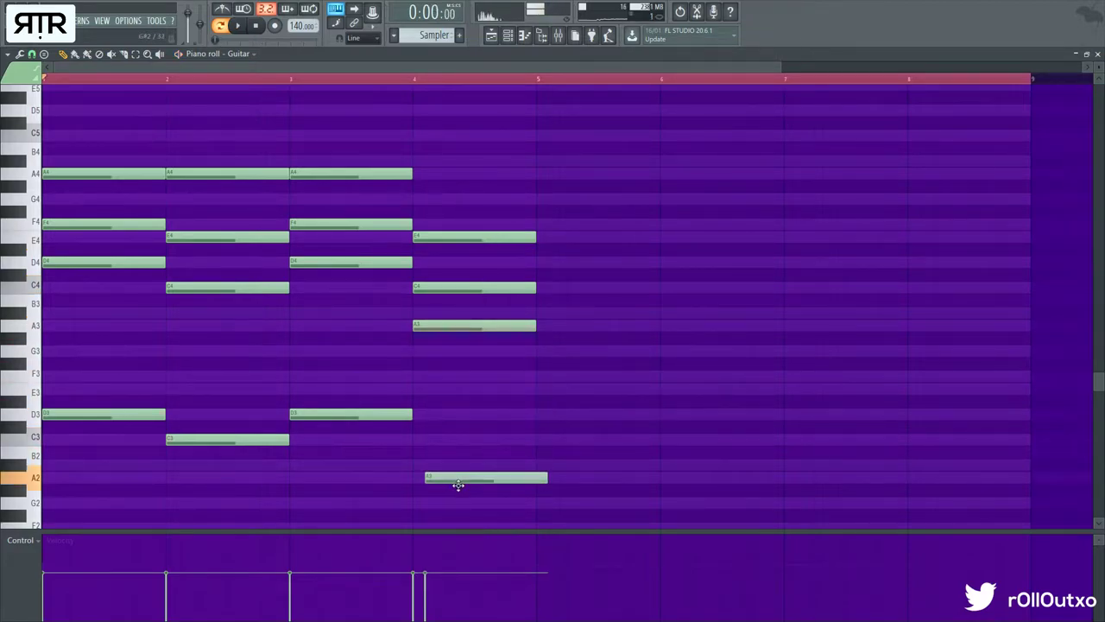
scroll(172, 354, "down", 1)
scroll(376, 322, "up", 3)
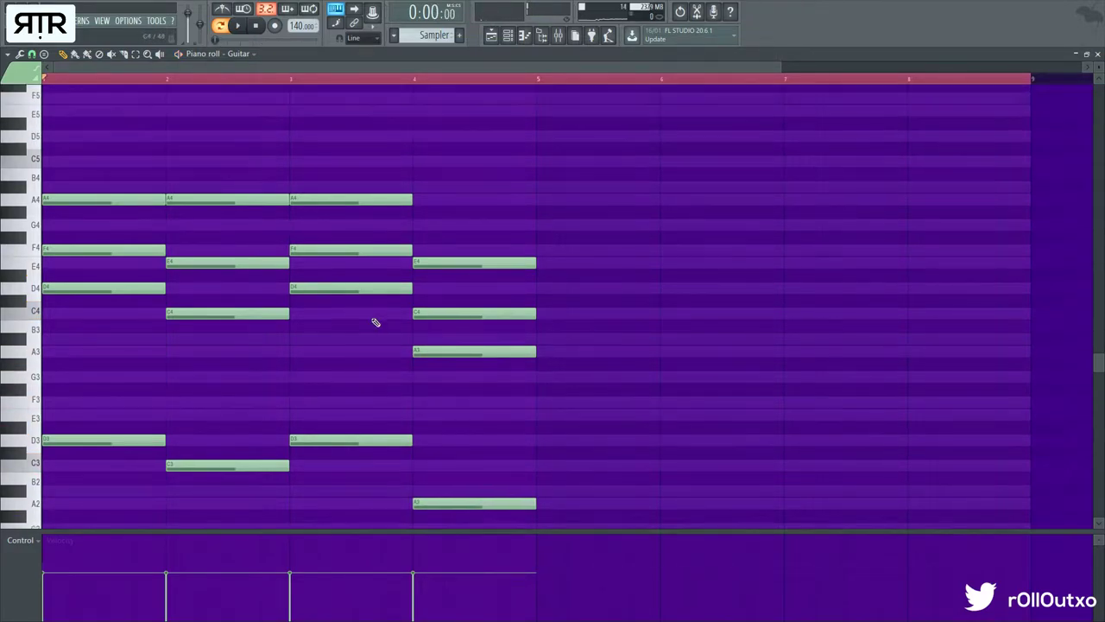
- Add a one-bar A4 note on top of the bar 4 chord, slightly vary the chord velocities, and close the piano roll
scroll(435, 377, "down", 2)
scroll(433, 375, "up", 1)
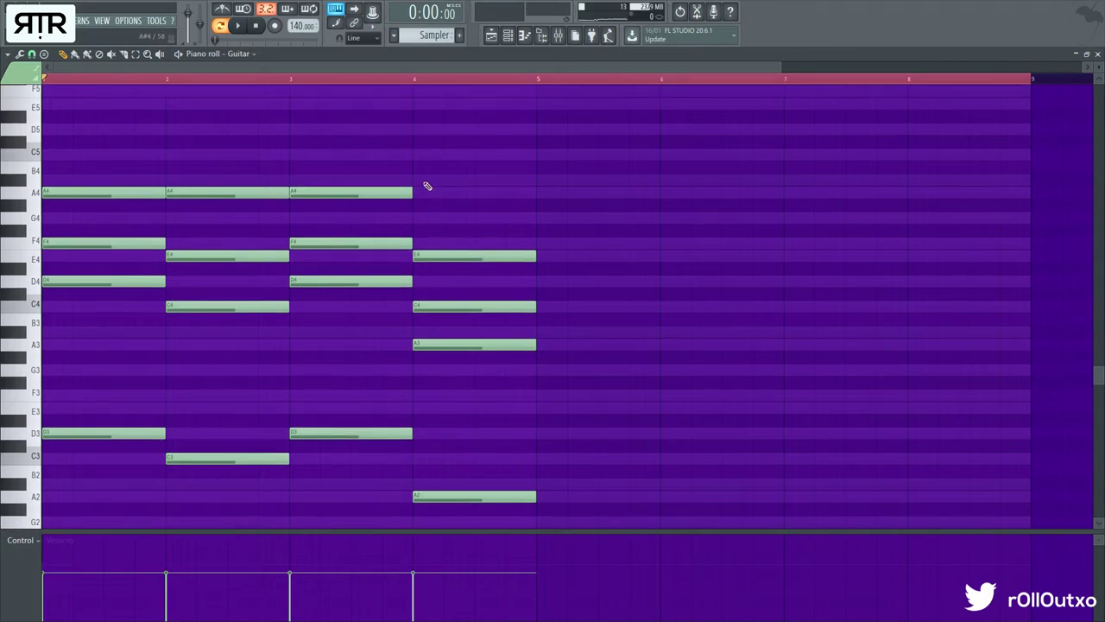
key("space")
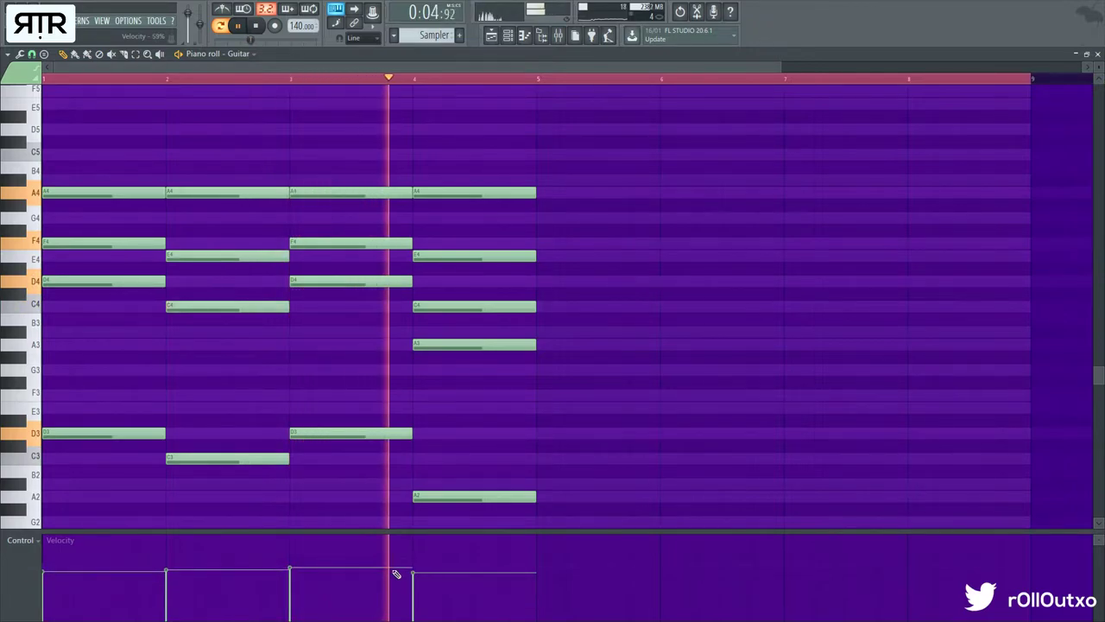
left_click(1089, 54)
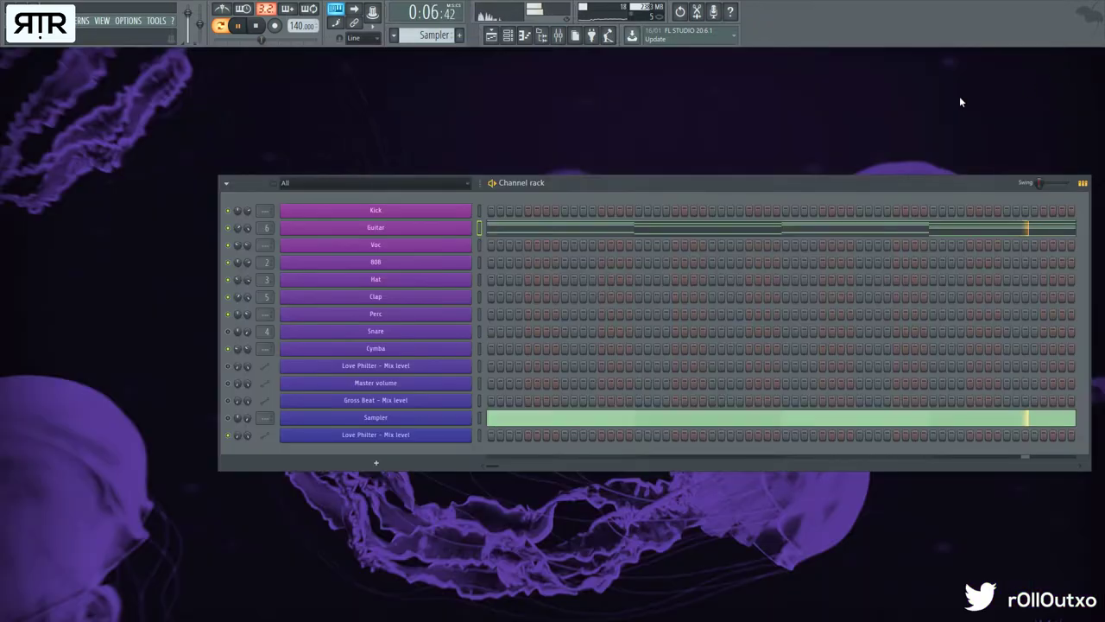
- Check the effects on the Guitar channel's mixer track and the automation clips in the playlist
left_click(558, 34)
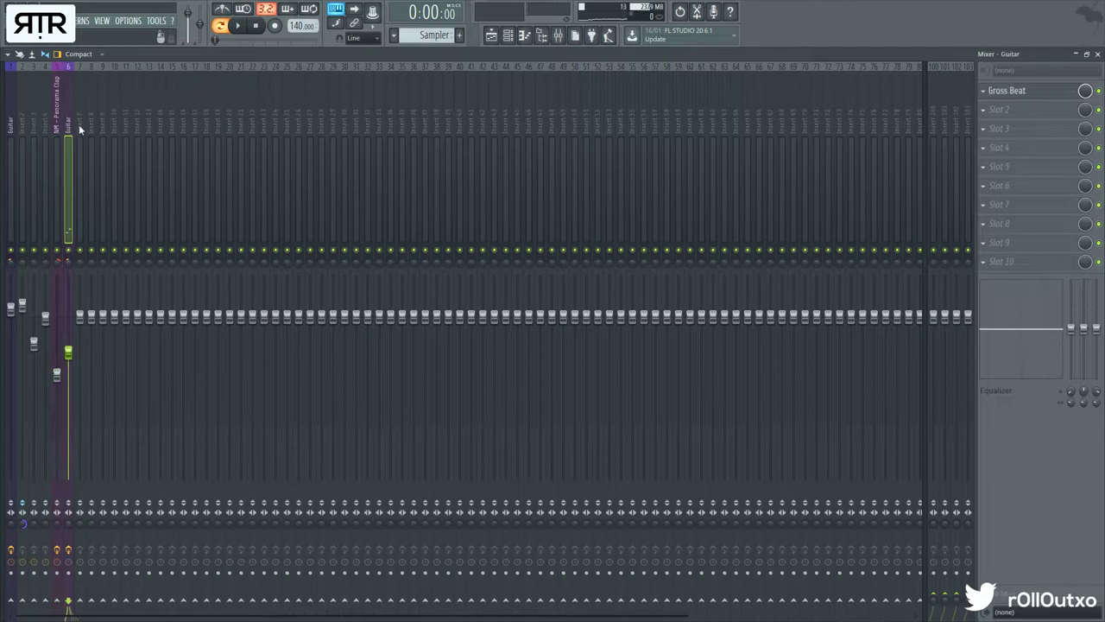
left_click(1097, 54)
left_click(491, 34)
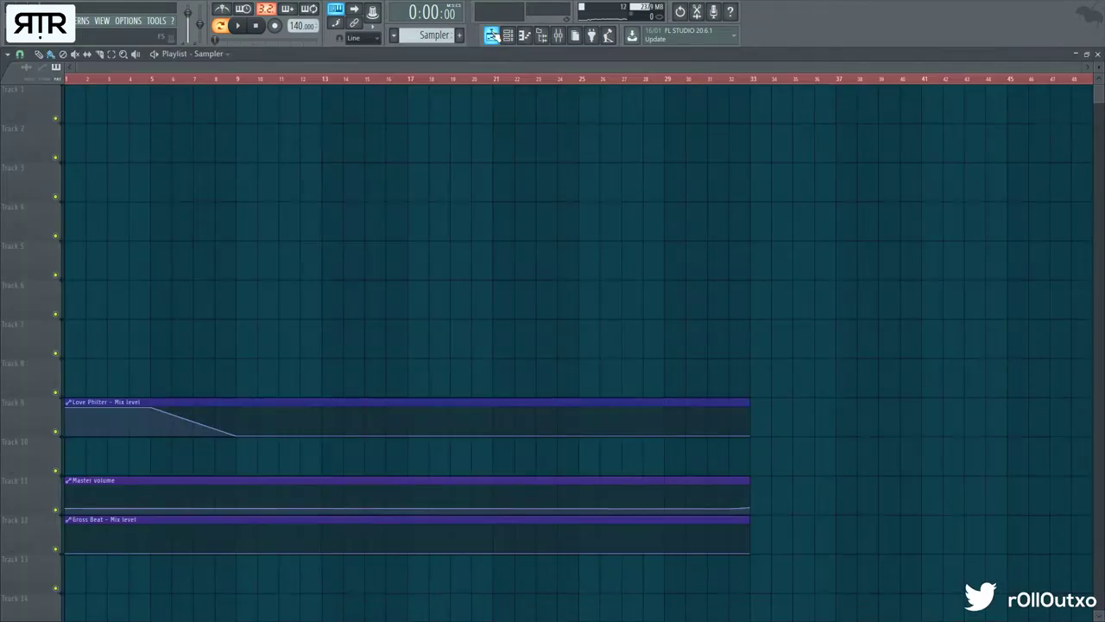
left_click(493, 38)
- Reopen the Guitar piano roll and duplicate the four-bar progression into bars 5 to 8
left_click(559, 228)
key("ctrl+a")
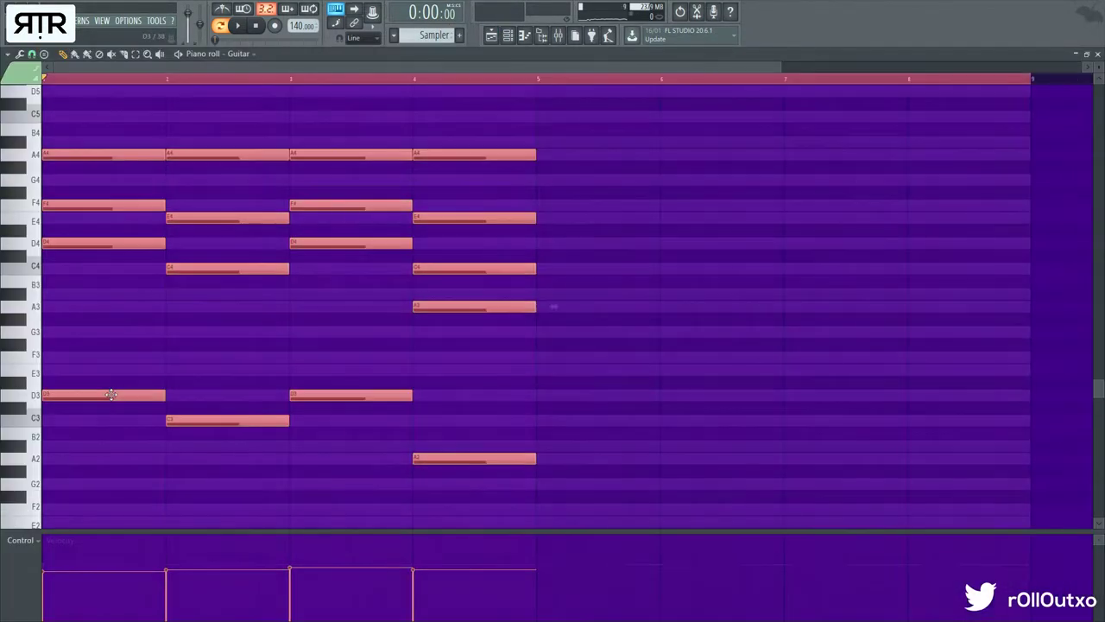
key("ctrl+b")
left_click_drag(562, 396, 592, 396)
key("ctrl+d")
scroll(153, 401, "up", 2)
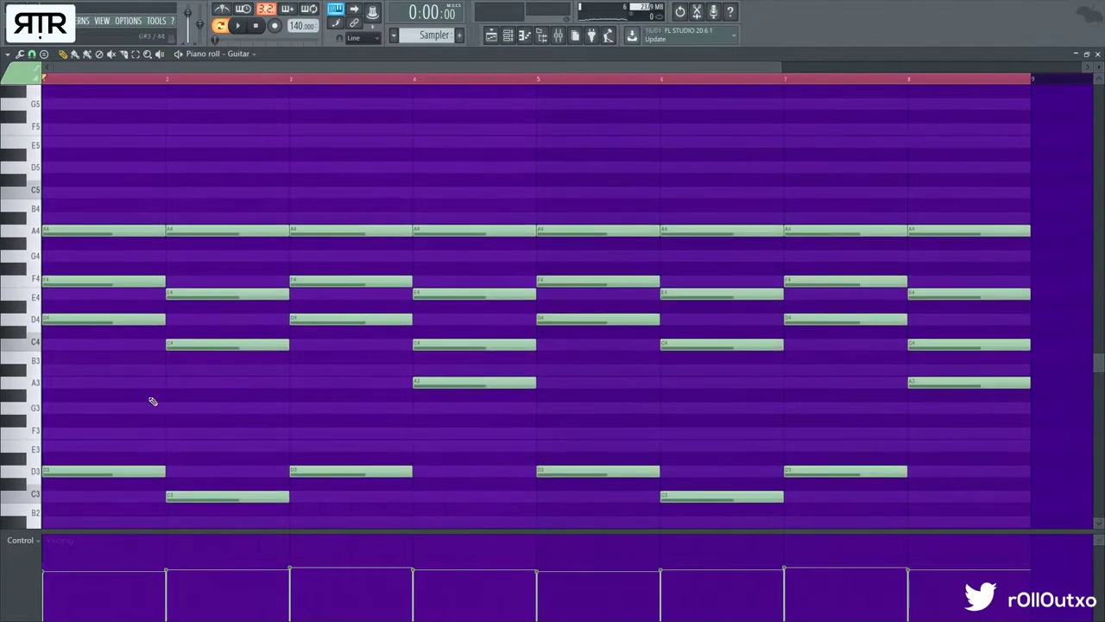
key("space")
left_click_drag(102, 215, 147, 522)
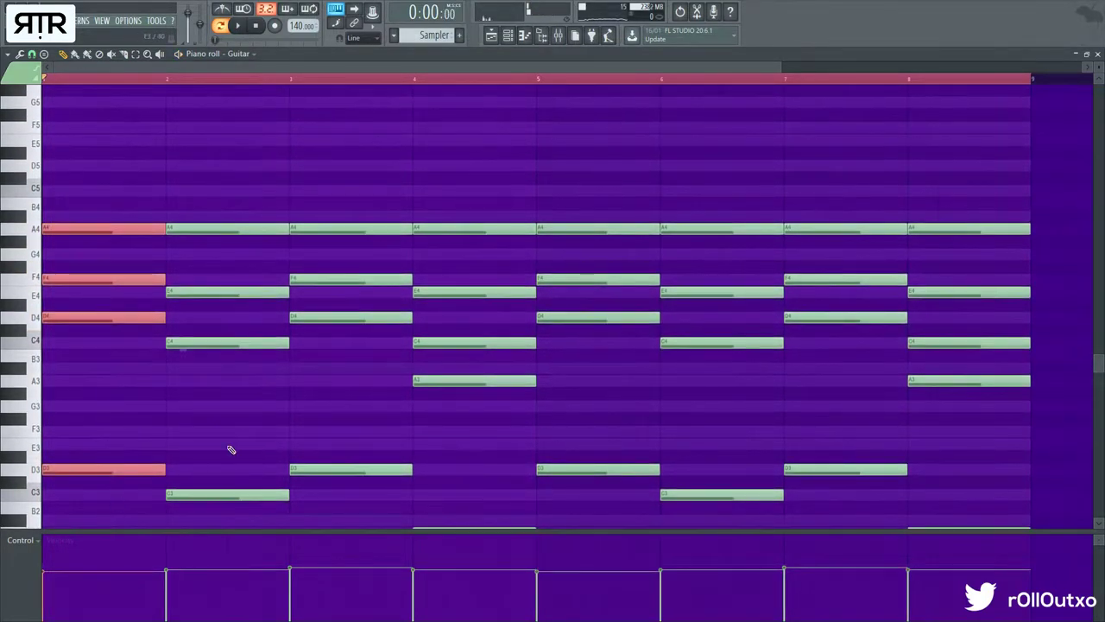
scroll(475, 291, "down", 2)
left_click_drag(467, 152, 467, 523)
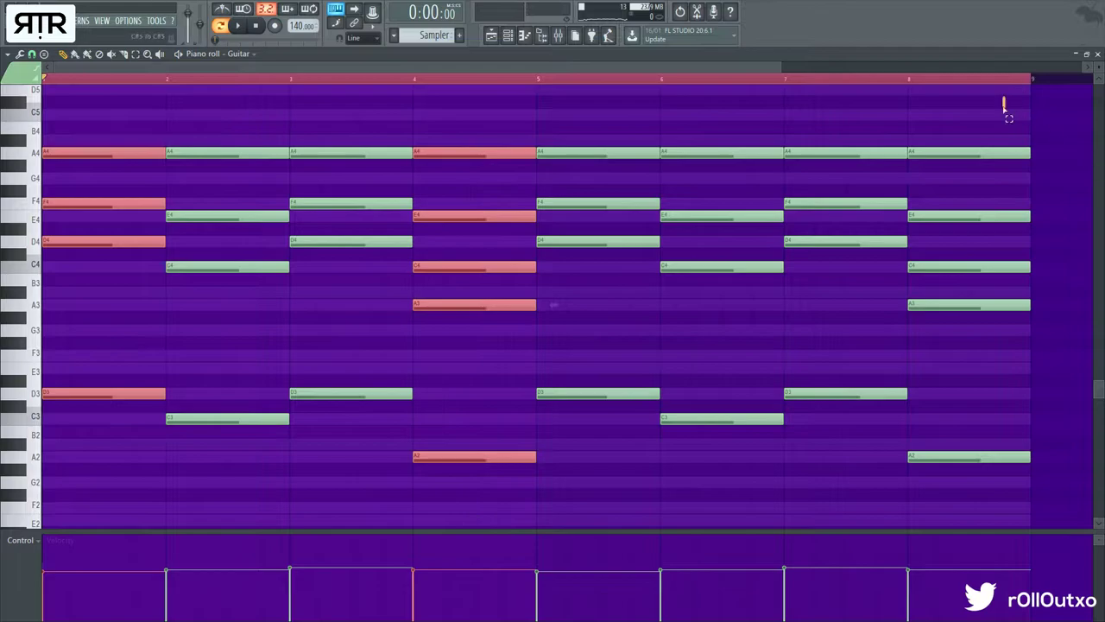
left_click_drag(1005, 109, 954, 483)
left_click_drag(636, 143, 583, 528)
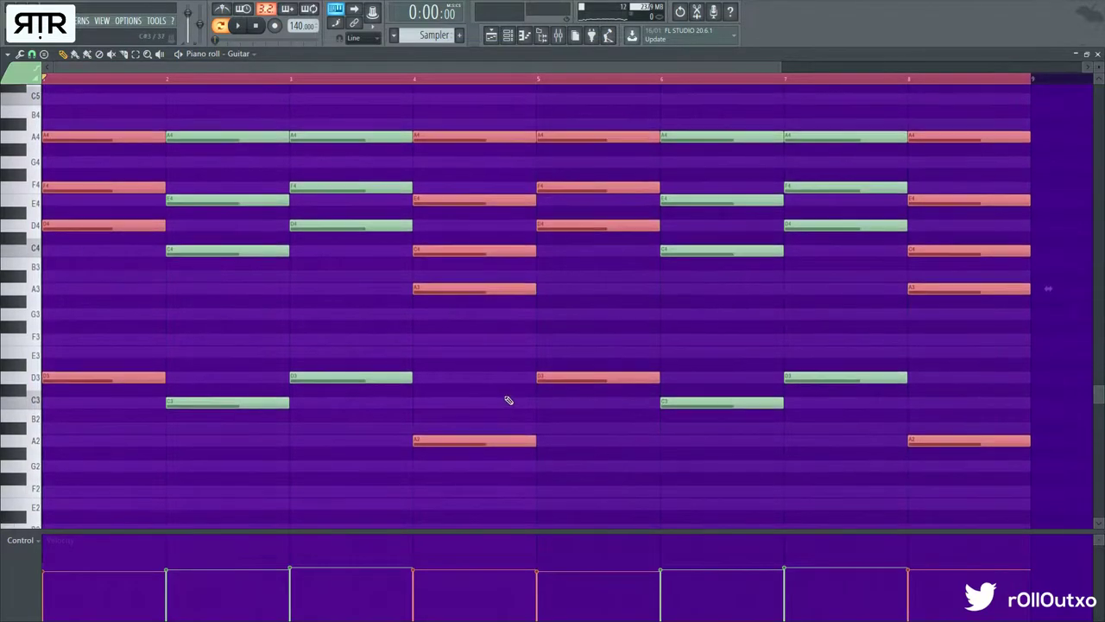
left_click(516, 482)
- Strum the chords in bars 4 and 8 by slightly staggering their note starts from the lowest note up to A4, and play the result
left_click_drag(503, 131, 506, 501)
left_click_drag(973, 130, 932, 430)
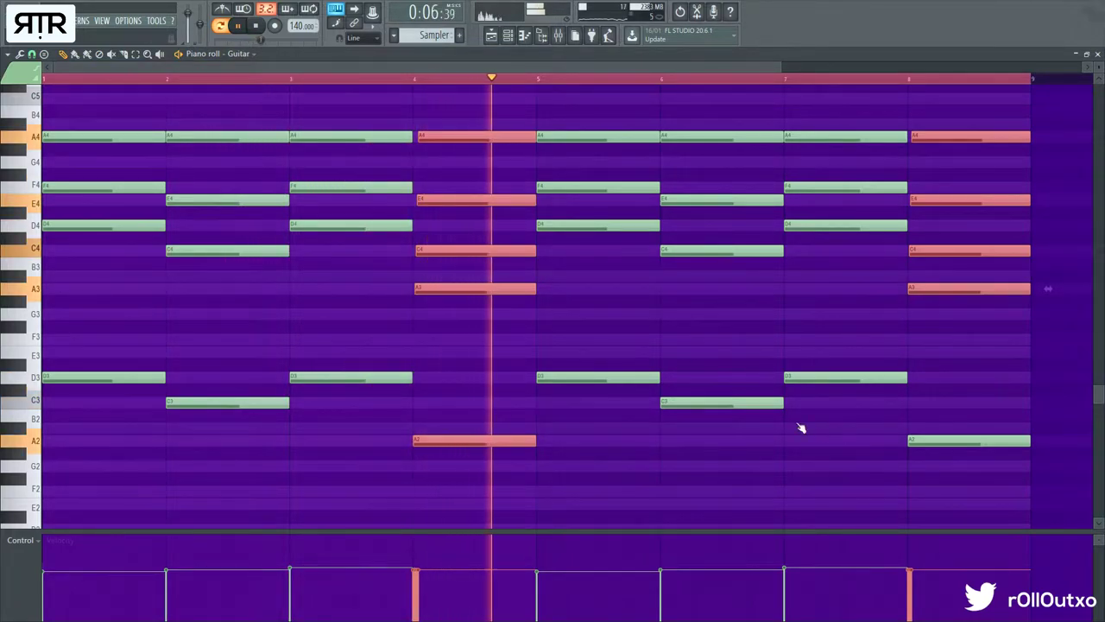
scroll(222, 337, "up", 4)
key("space")
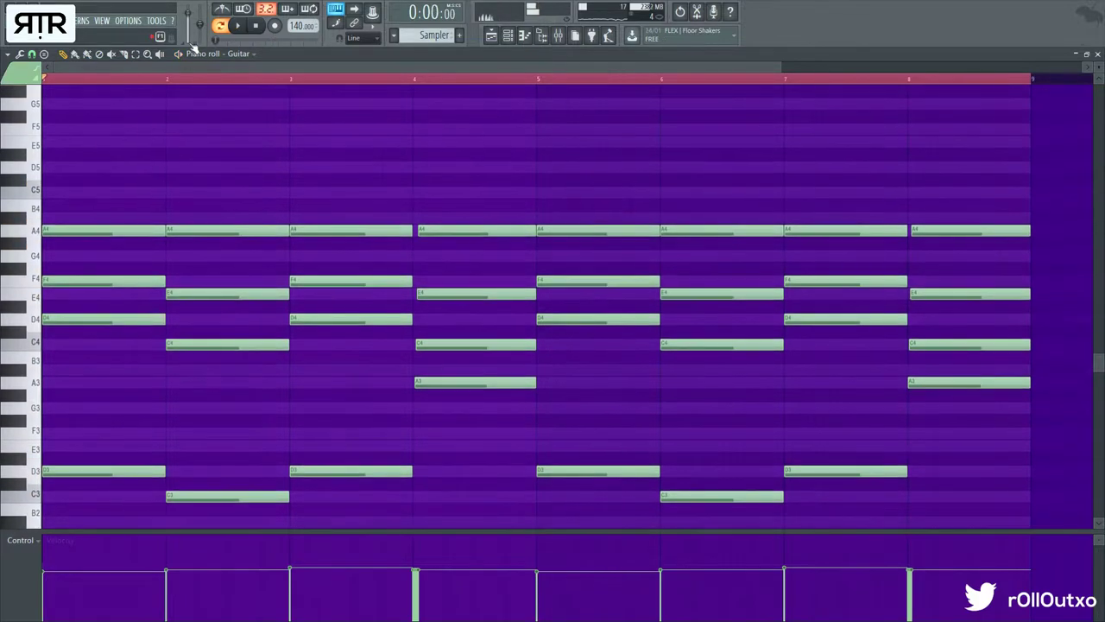
- Draw an F5 melody note on beat 2 of bar 1 and shorten it to half a bar
scroll(144, 69, "up", 3)
scroll(127, 234, "up", 2)
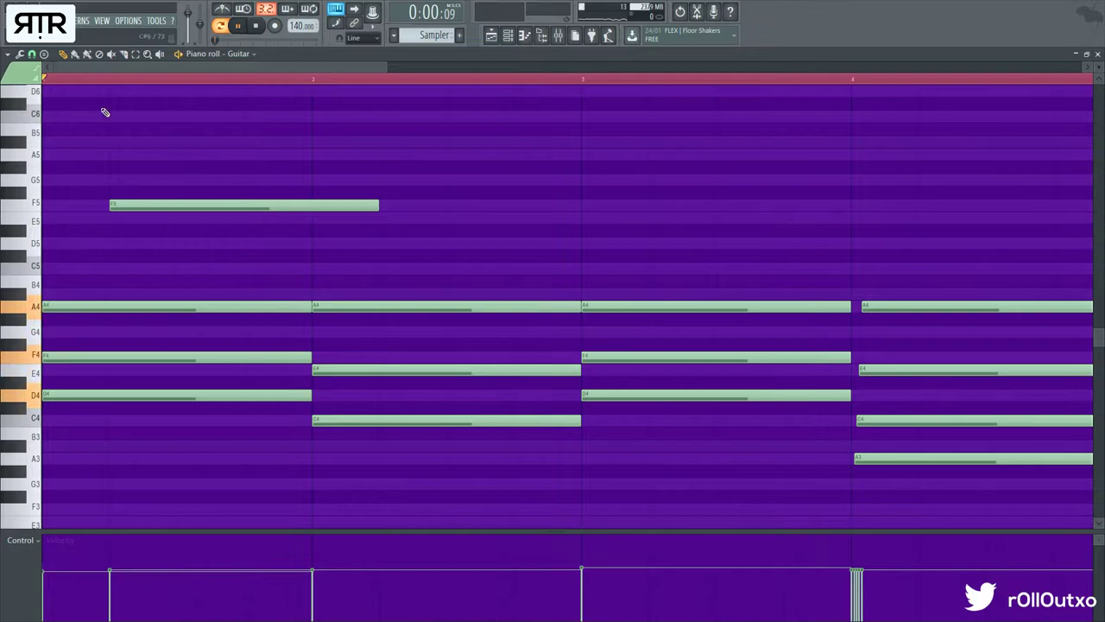
key("space")
left_click_drag(380, 208, 248, 215)
key("space")
key("space")
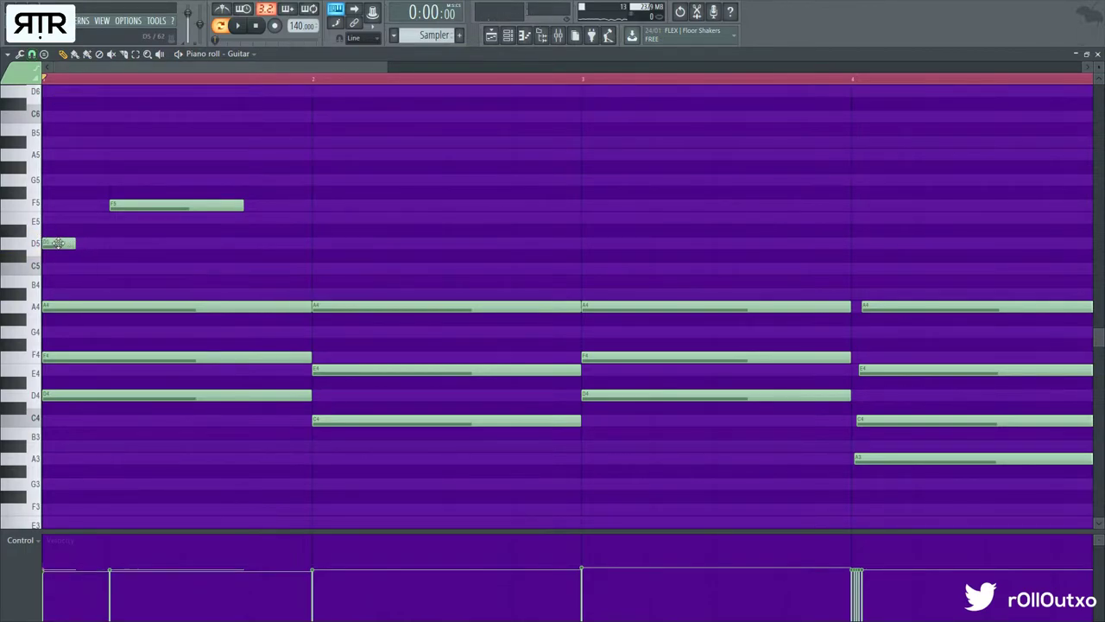
- Place eighth notes D6 and C6 at the start of bar 1, leading into the F5
mouse_move(39, 96)
left_mouse_down()
mouse_move(40, 131)
mouse_move(40, 86)
mouse_move(41, 105)
left_mouse_up()
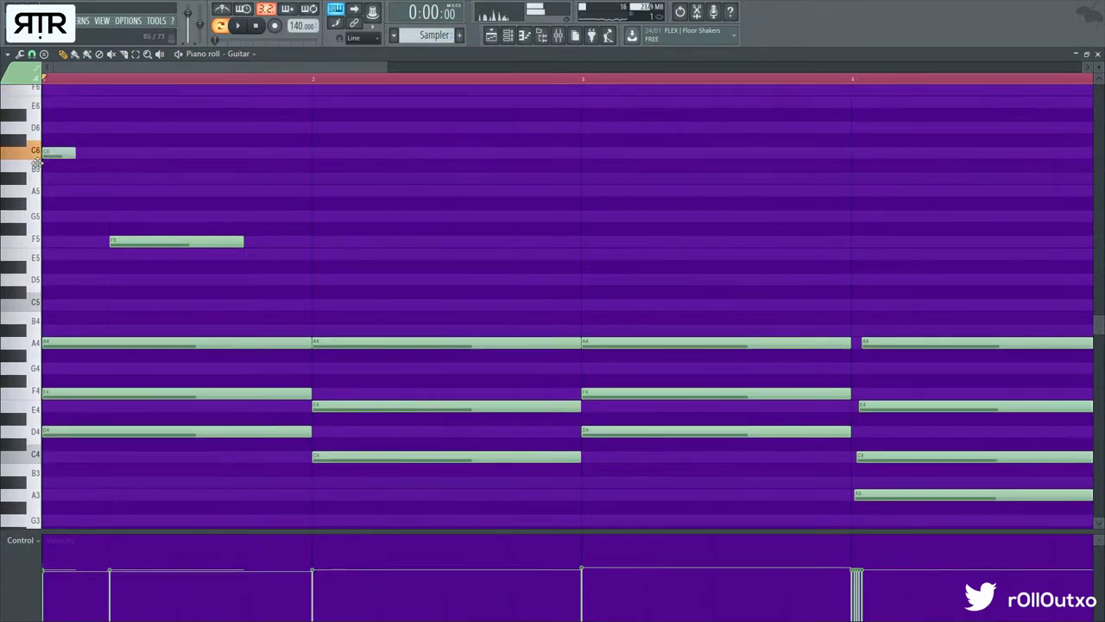
key("space")
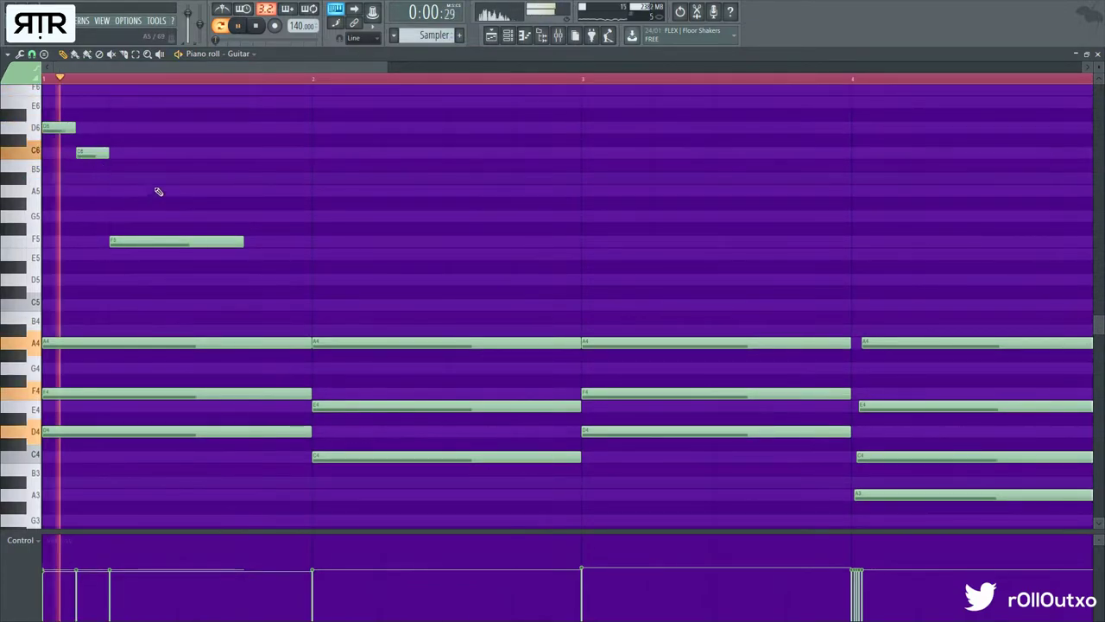
key("space")
- Add eighth notes G5 and A5 after the F5 to fill the end of bar 1, and play the melody
left_click(246, 217)
key("space")
key("space")
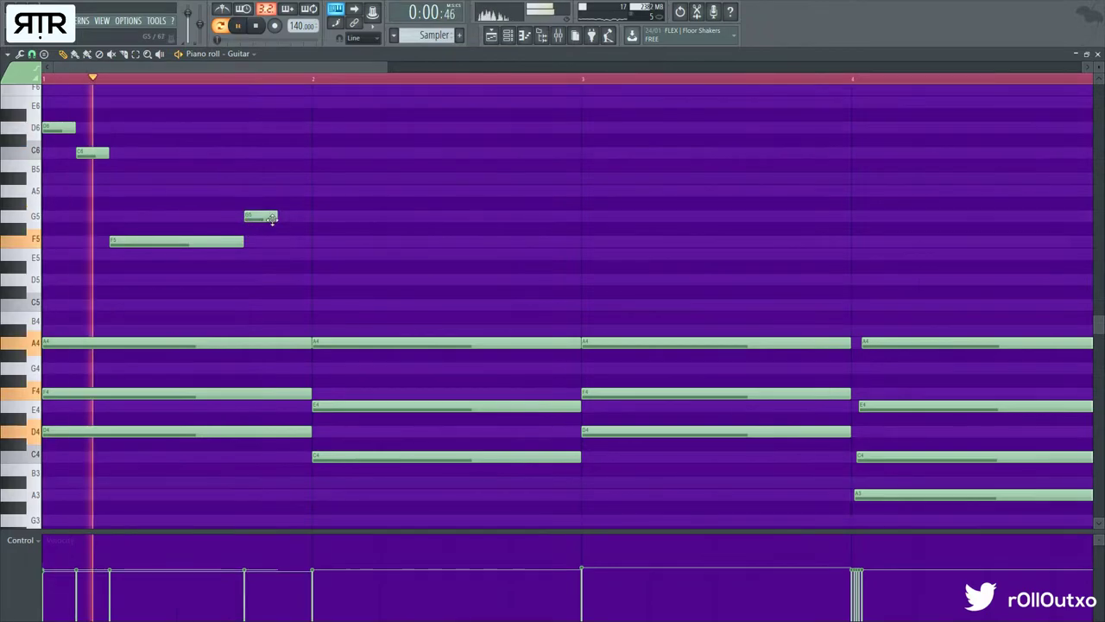
key("space")
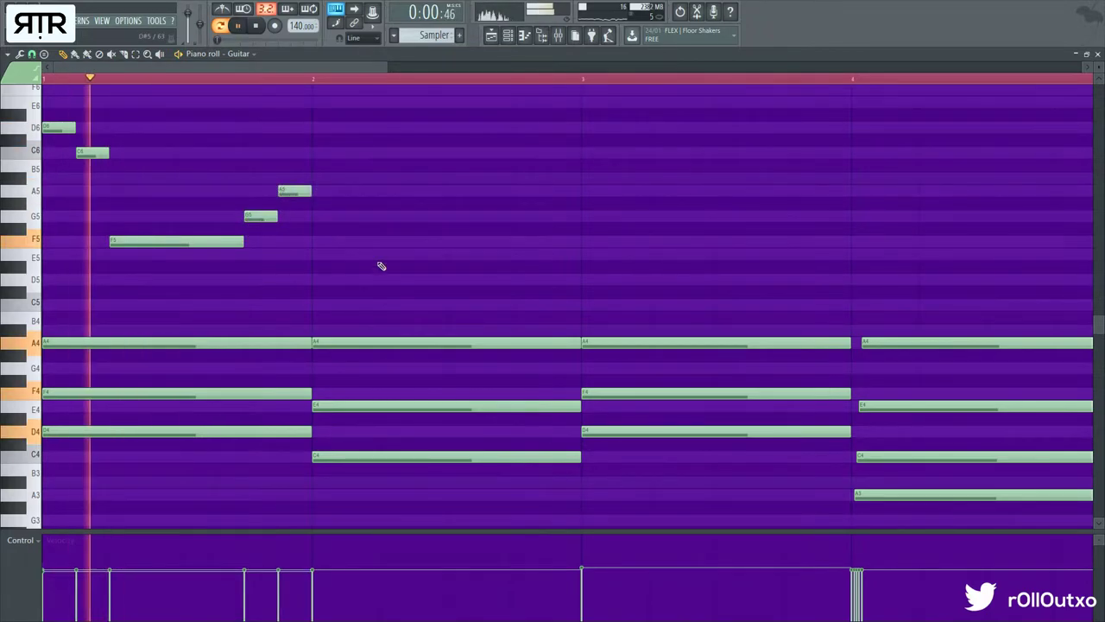
right_click(382, 267, "ctrl")
key("space")
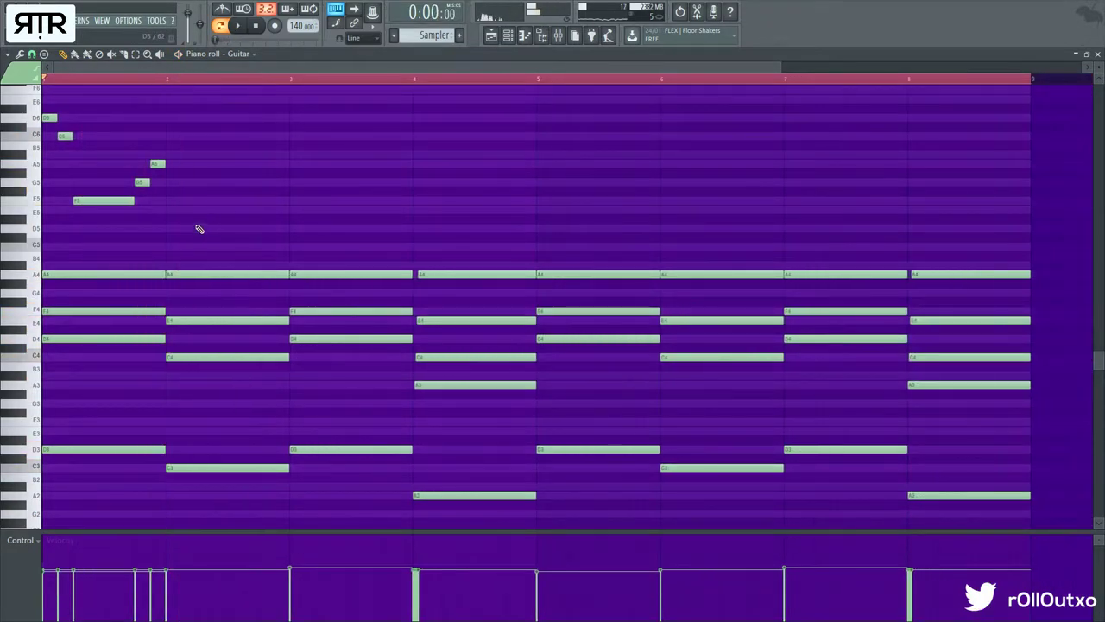
- Continue the melody into bar 2 with consecutive eighth notes G5, F5 and E5, checking it by ear
left_click_drag(204, 233, 174, 183)
key("space")
key("space")
left_click(196, 186)
right_click(174, 154)
right_click(188, 172)
key("space")
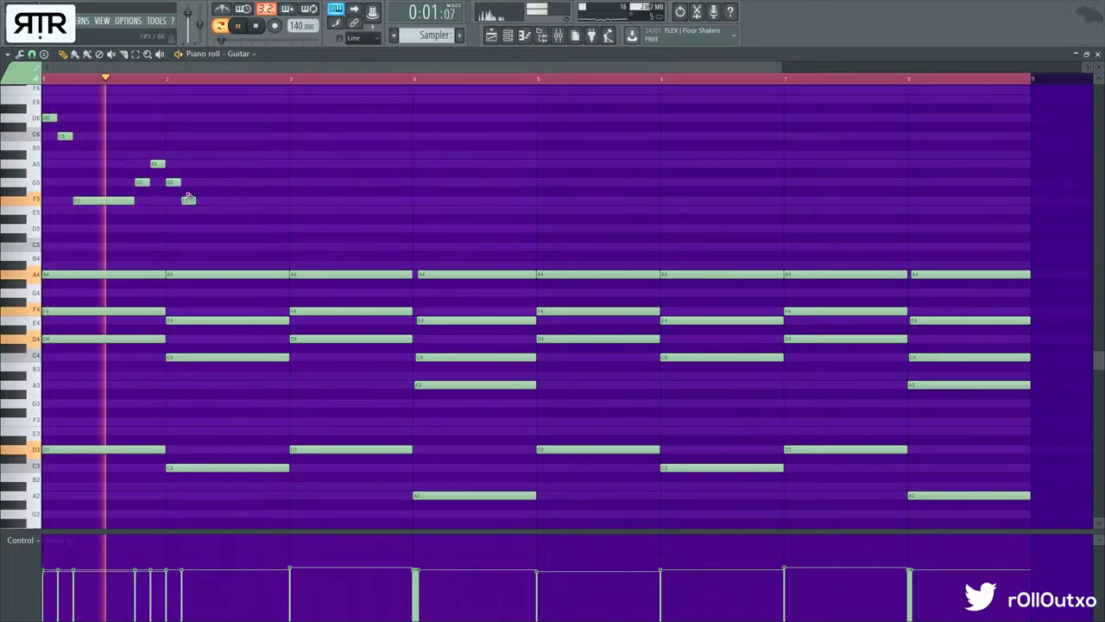
key("space")
left_click(203, 211)
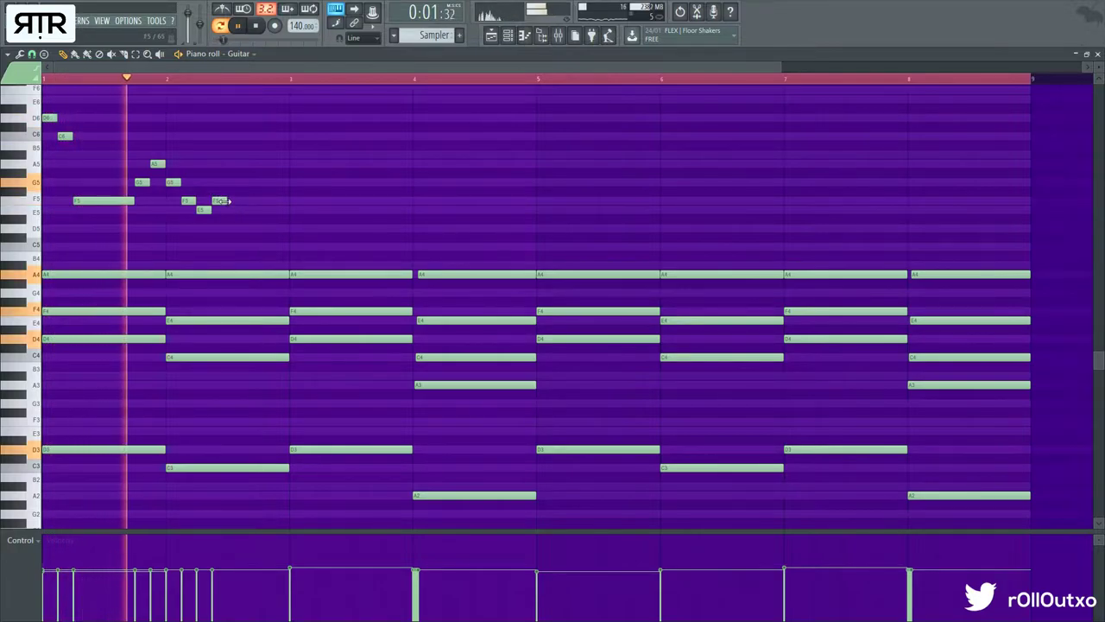
- Add a D5 three eighths long after the E5 in bar 2, followed by an F5 extended to the end of the bar
scroll(56, 242, "up", 3)
key("space")
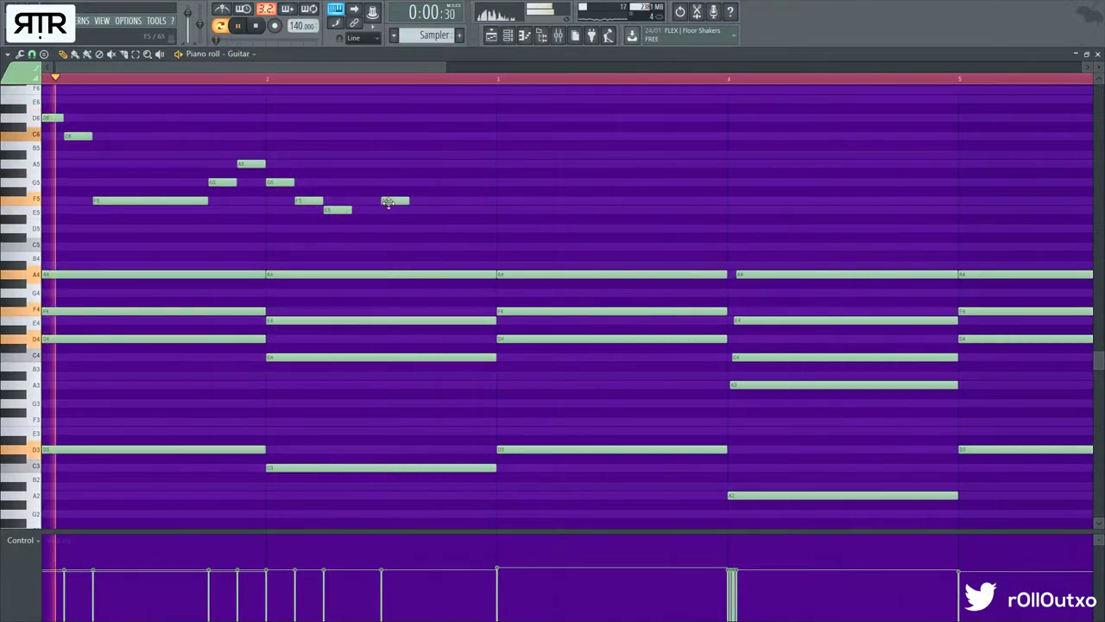
left_click_drag(351, 210, 424, 200)
key("space")
key("space")
left_click(353, 219)
left_click_drag(380, 228, 445, 199)
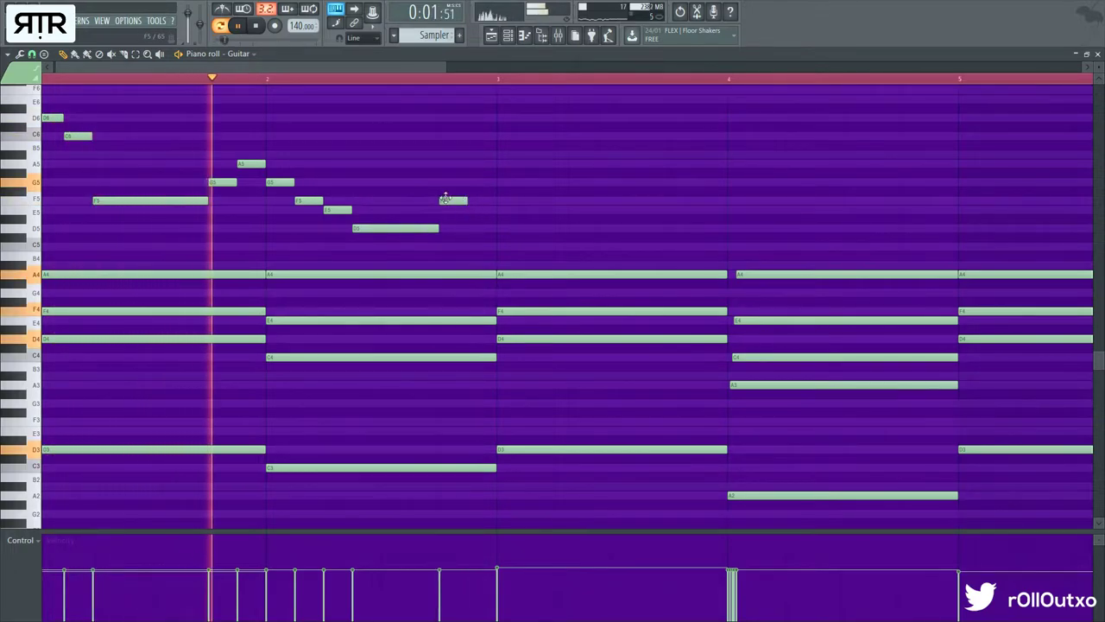
scroll(445, 198, "down", 3)
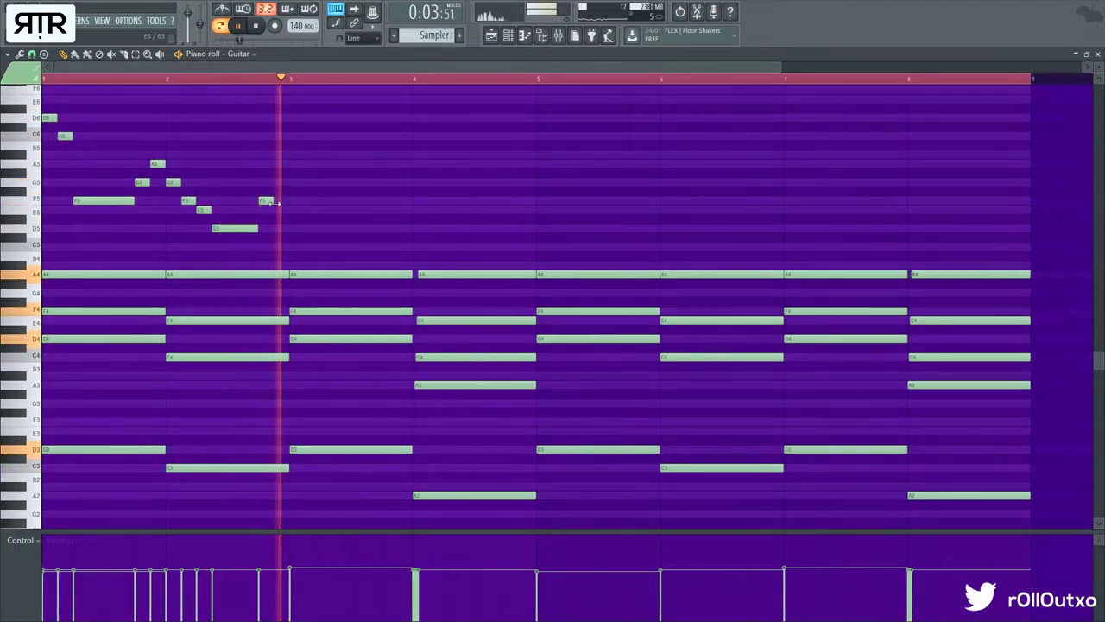
key("space")
left_click_drag(273, 202, 289, 203)
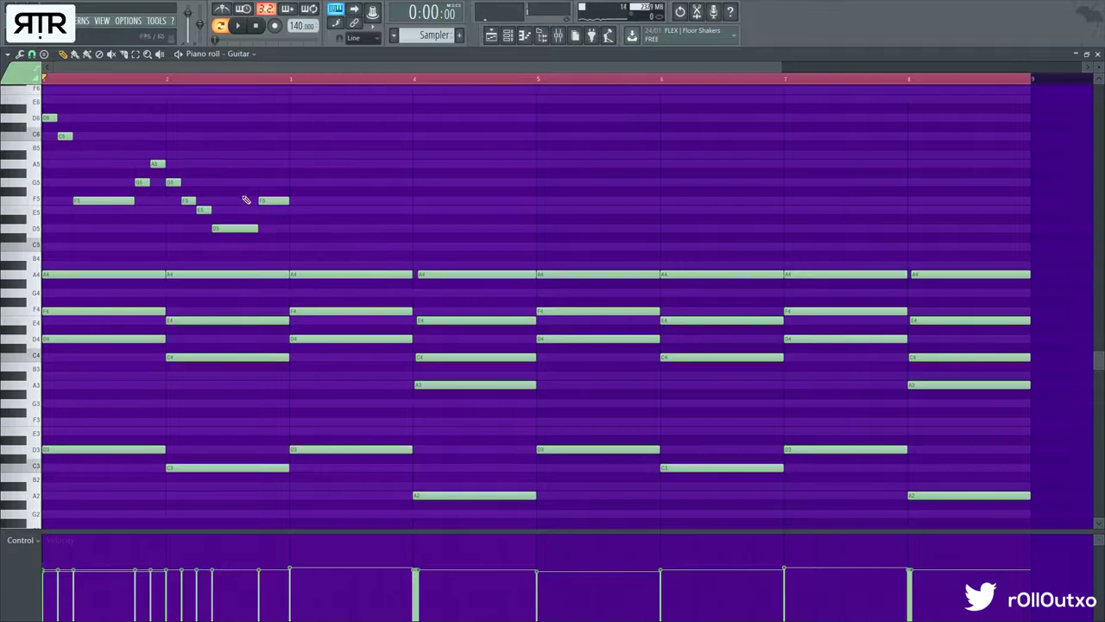
- Insert short grace notes D5 at the start of bar 1 and C5 at the start of bar 2, delaying the D6 and G5 to follow them
left_click_drag(313, 244, 46, 105)
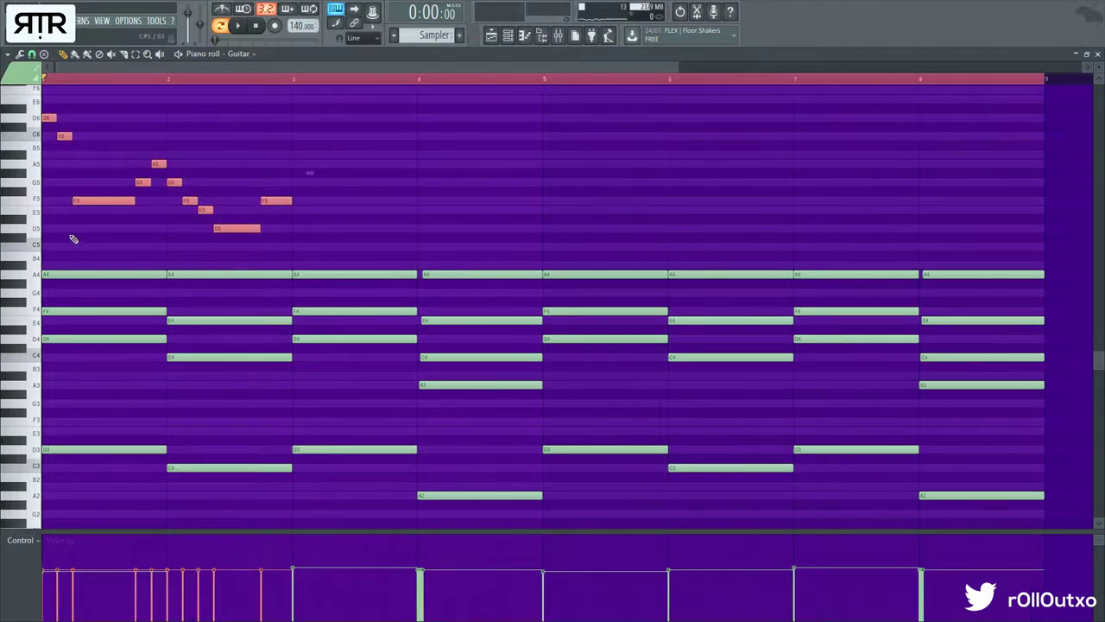
scroll(73, 239, "up", 4)
left_click(84, 133, "ctrl")
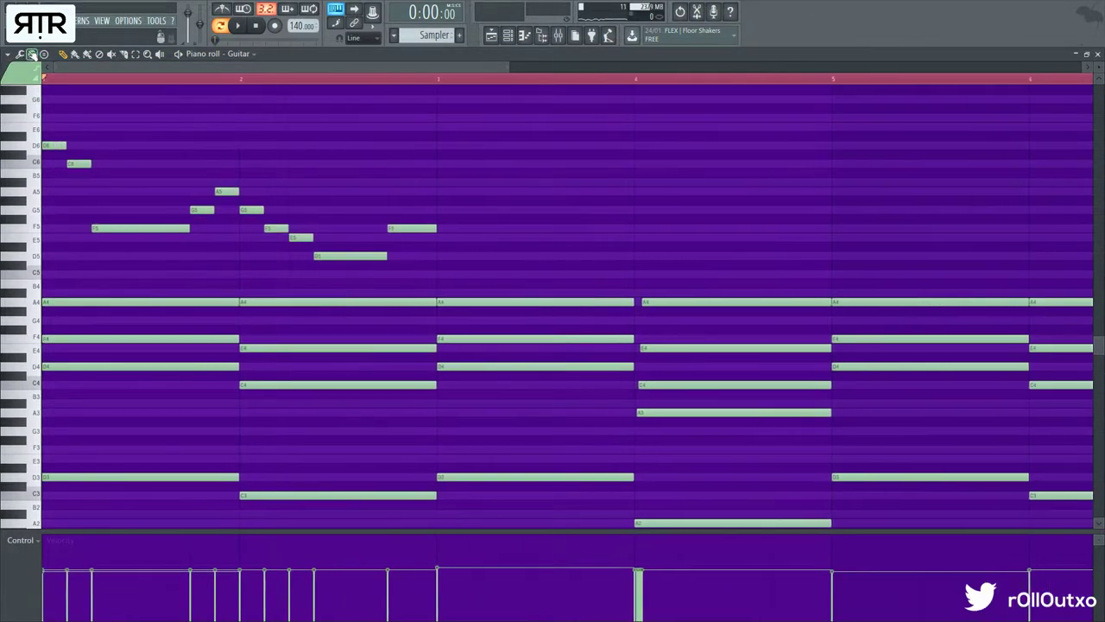
scroll(49, 143, "up", 2)
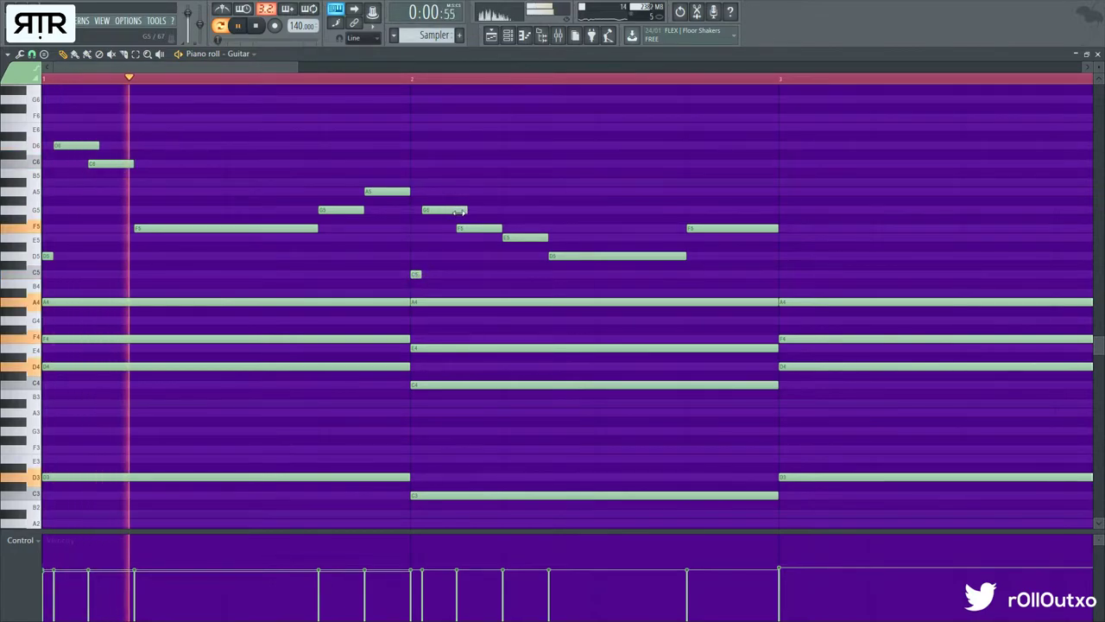
left_click_drag(466, 210, 456, 212)
scroll(492, 257, "down", 2)
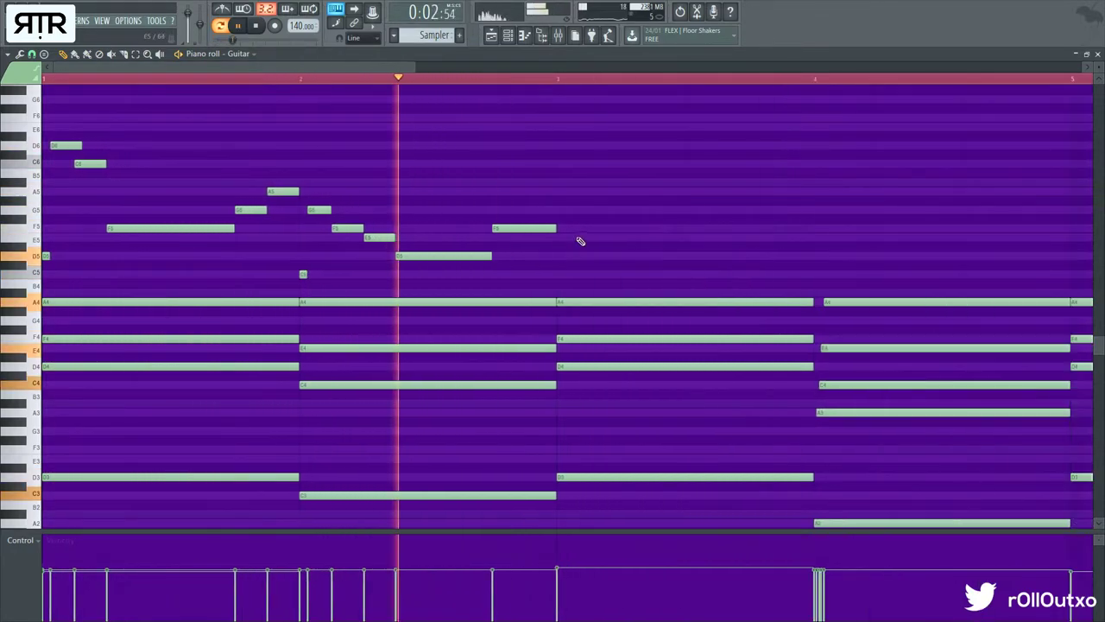
- Shorten the long D5 in bar 2 and add a short C5 between it and the final F5
key("space")
mouse_move(476, 257)
left_mouse_down()
mouse_move(416, 255)
mouse_move(459, 256)
left_mouse_up()
left_click(417, 274)
right_click(461, 256)
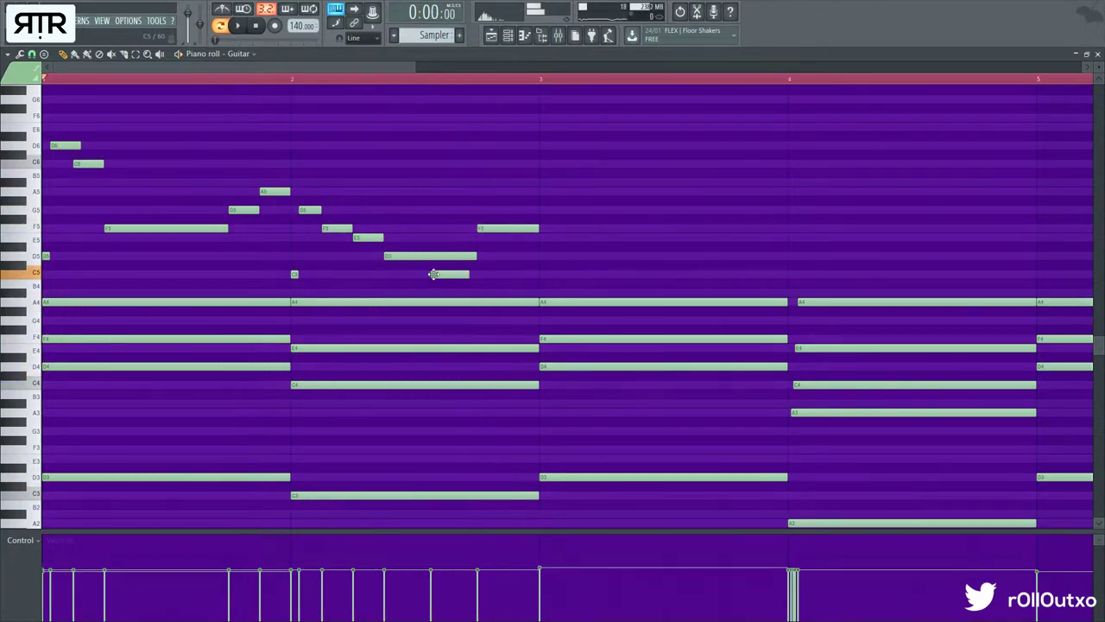
left_click_drag(476, 256, 442, 256)
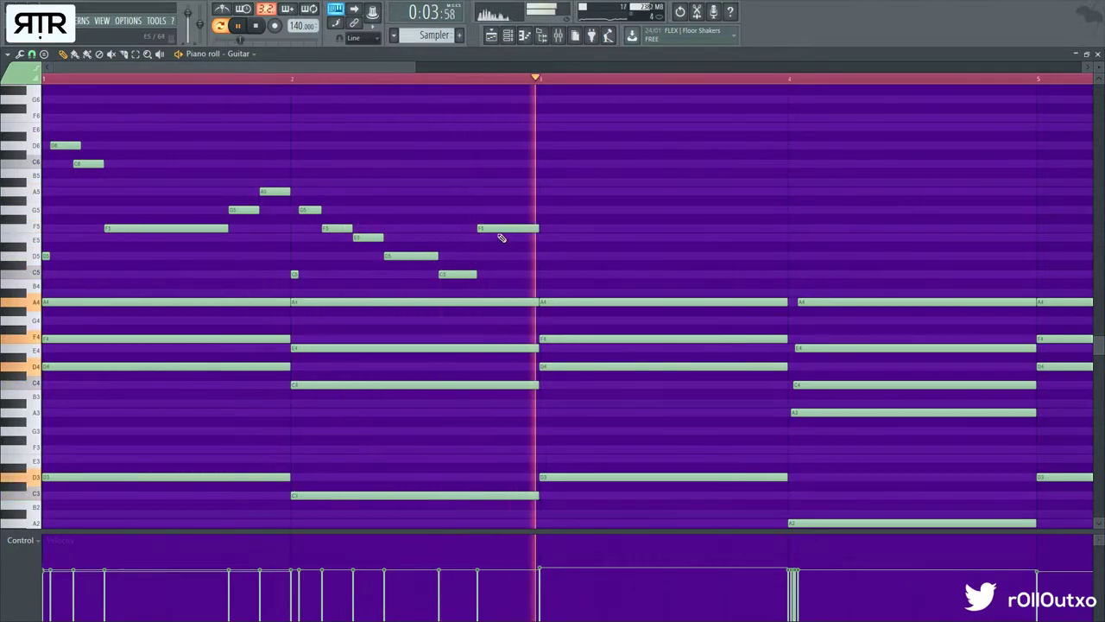
left_click_drag(477, 274, 468, 274)
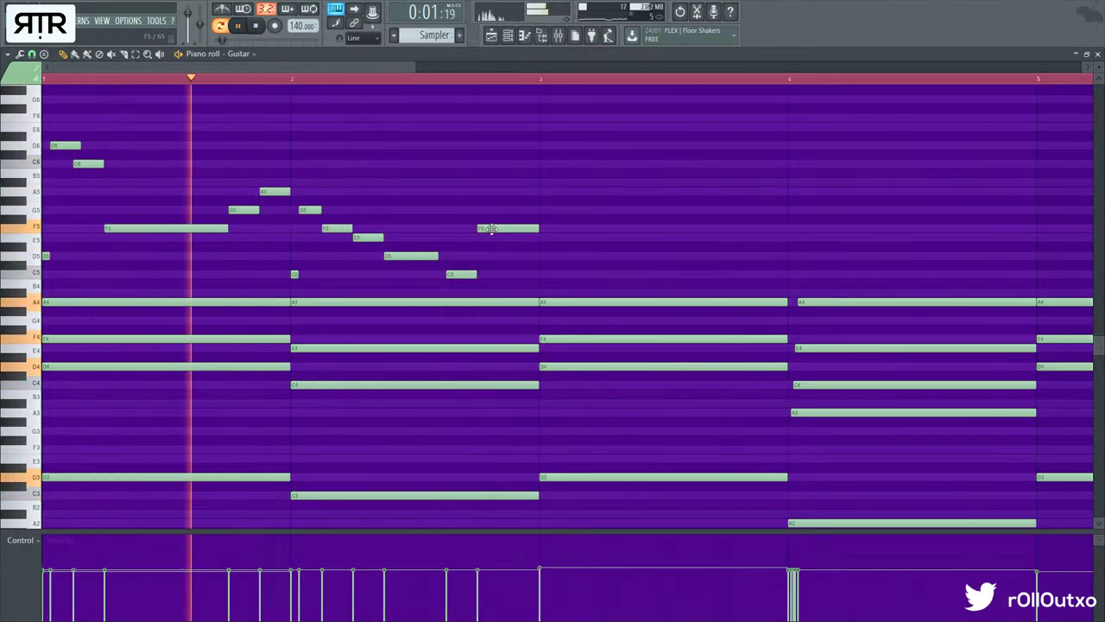
- Lower the last melody note of bar 2 to D5 and copy the two-bar melody into bars 3 and 4
left_click_drag(487, 230, 491, 260)
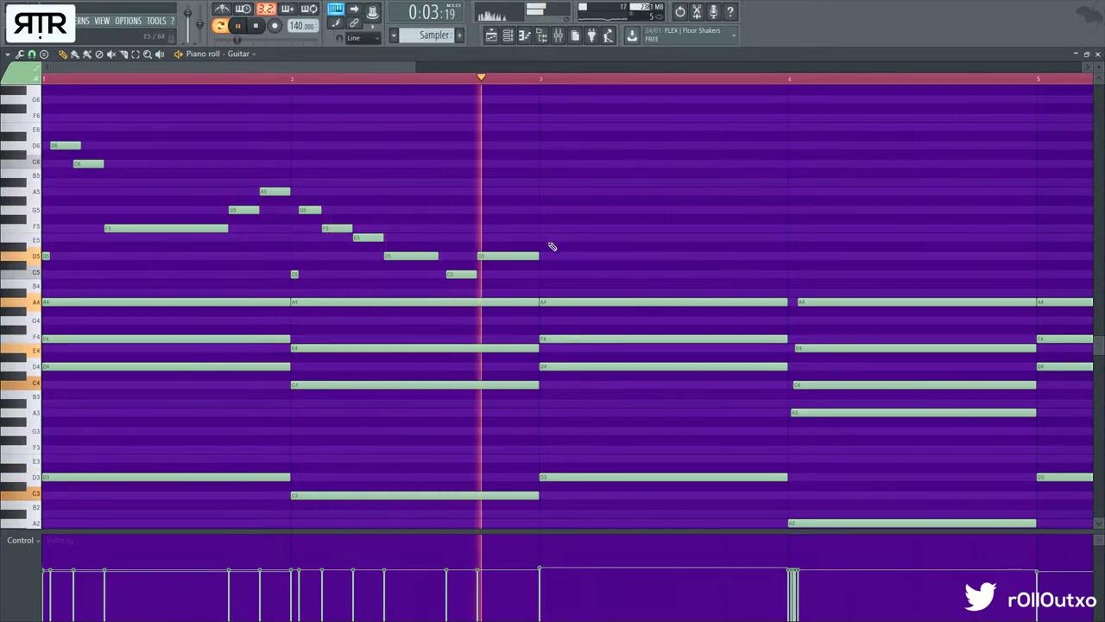
key("space")
scroll(543, 253, "down", 2)
left_click_drag(532, 264, 47, 129)
left_click_drag(102, 273, 447, 215)
key("space")
left_click(222, 168, "ctrl")
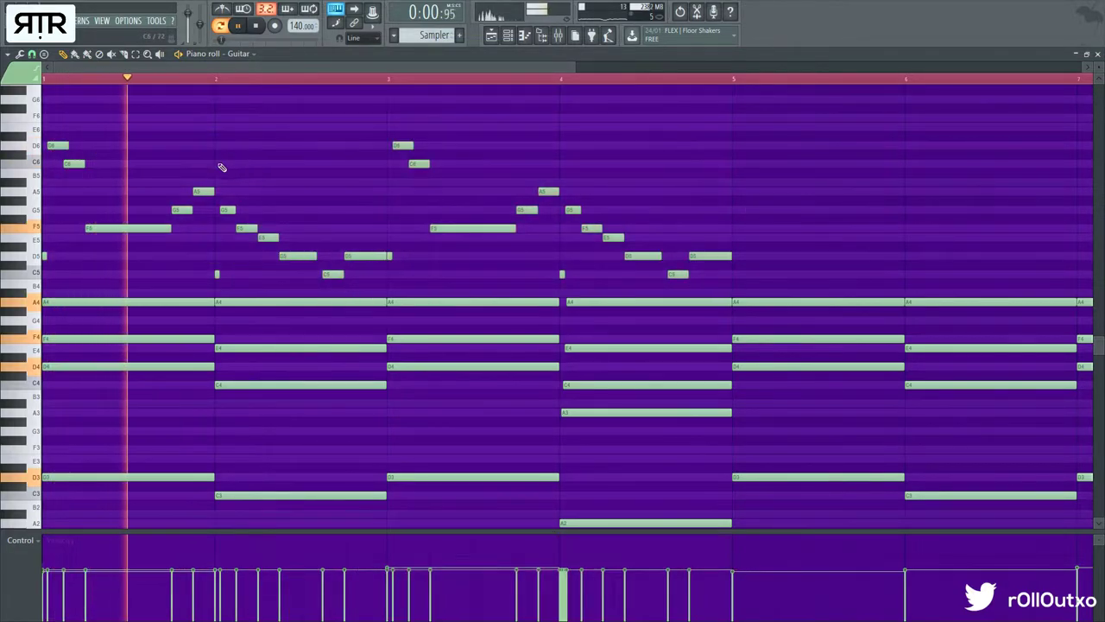
- Try shortening the D5 that ends bar 2 while listening to the melody
scroll(346, 242, "up", 1)
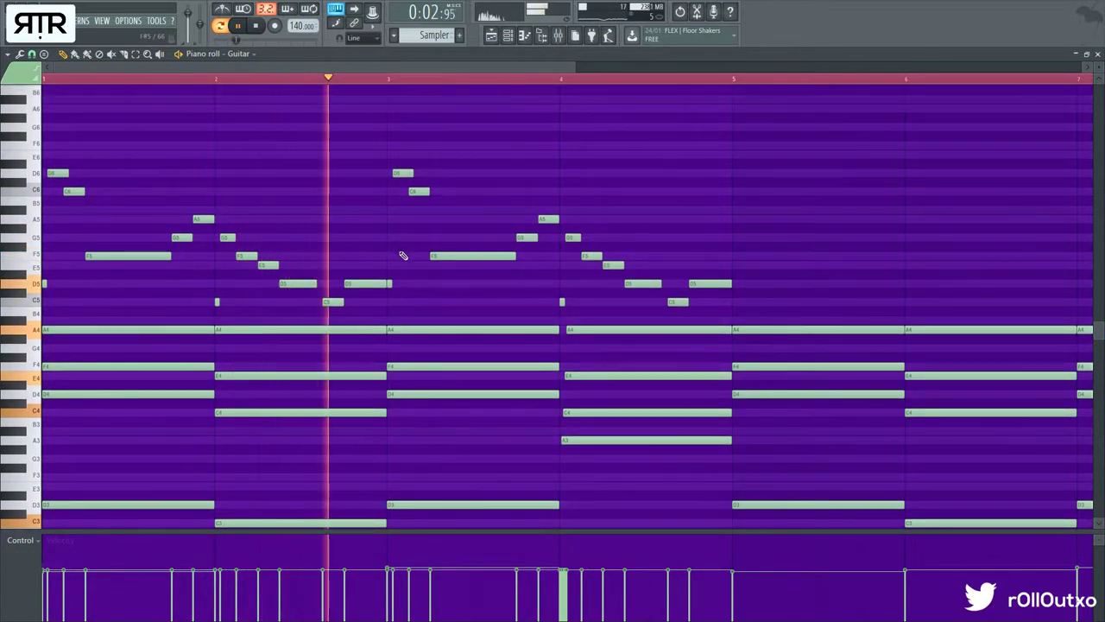
key("space")
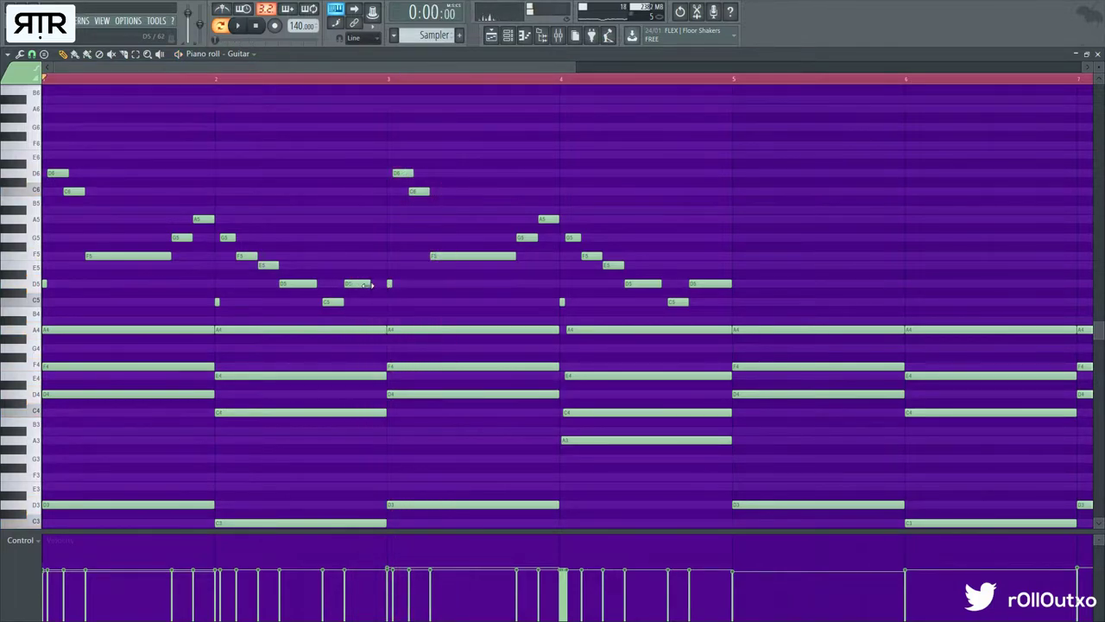
key("space")
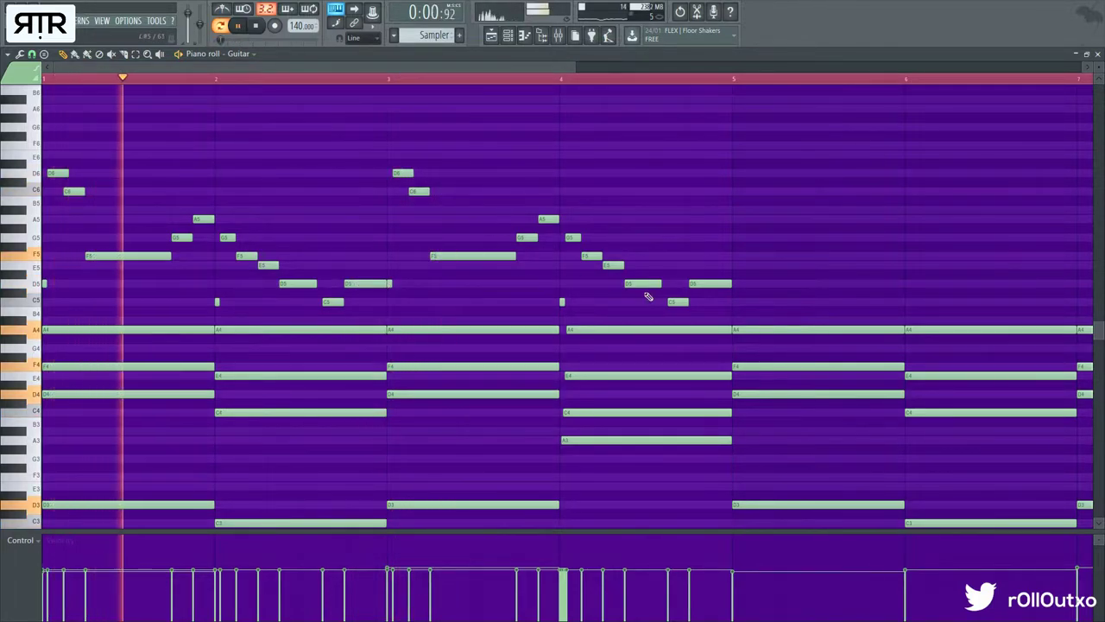
scroll(665, 300, "down", 1)
left_click_drag(679, 312, 3, 131)
left_click(552, 178, "ctrl")
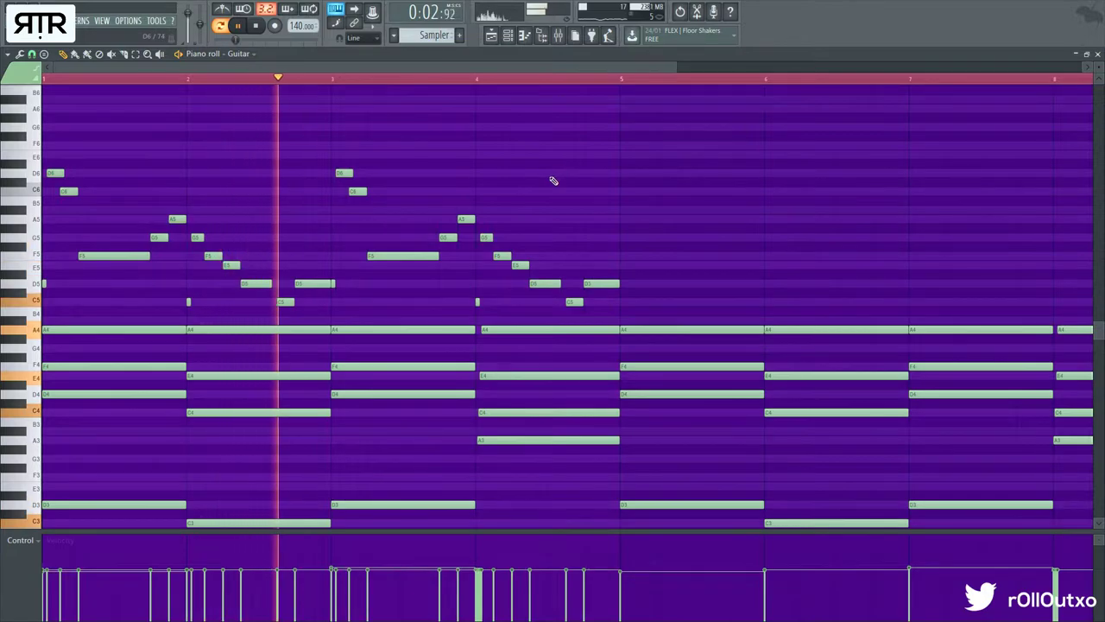
- Add an A#6 eighth note and an A6 quarter note high above the bar 4 melody, and play from bar 4
scroll(483, 192, "up", 1)
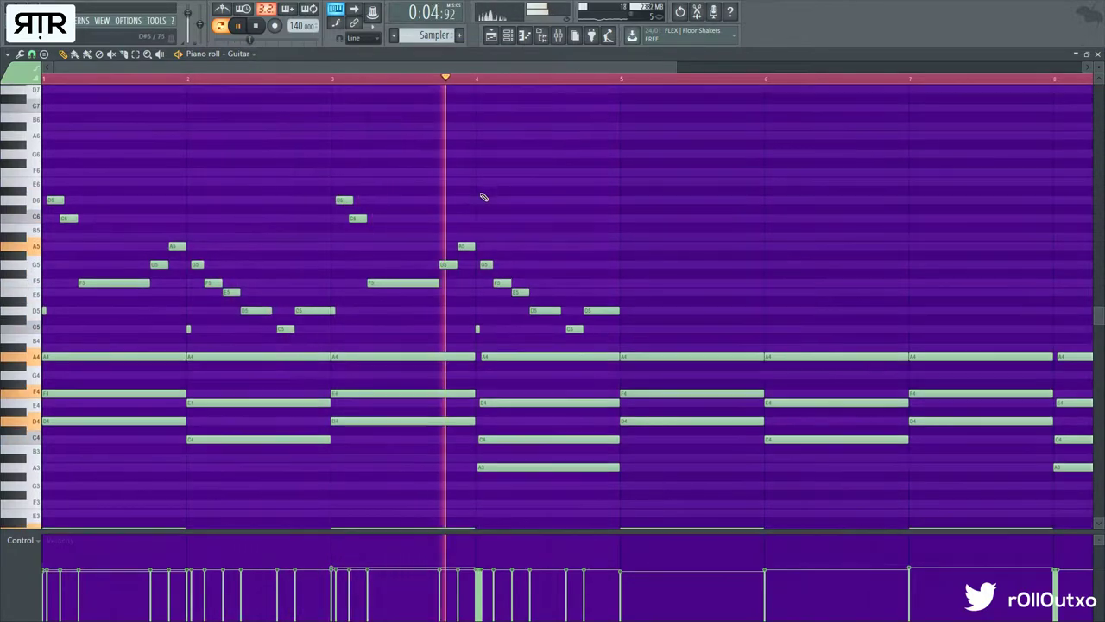
key("space")
left_click(522, 156)
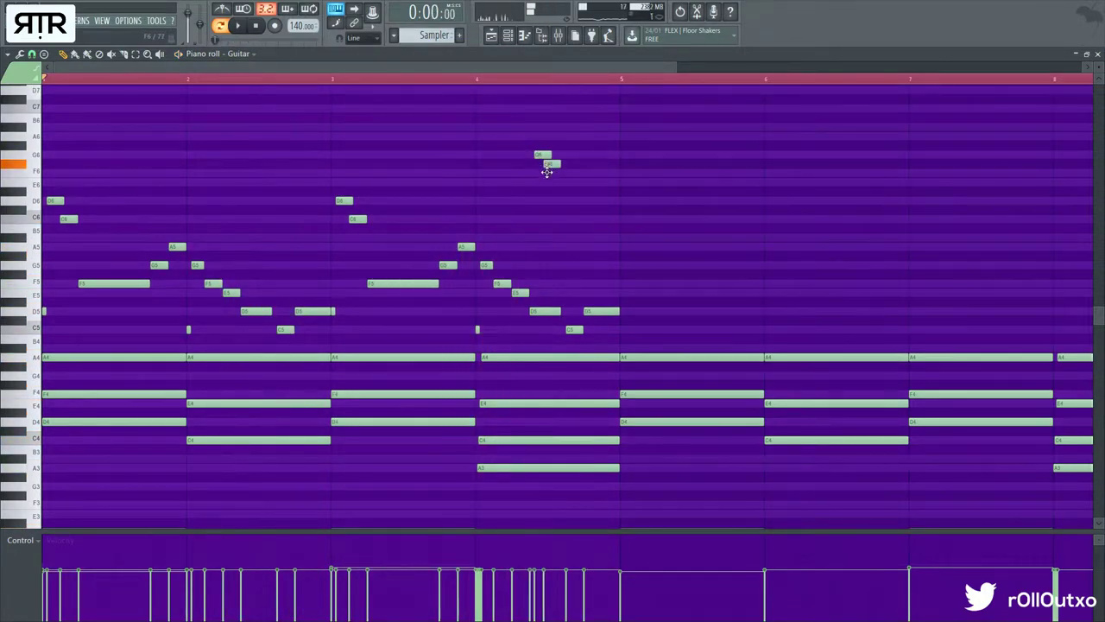
left_click_drag(540, 155, 534, 125)
left_click_drag(551, 171, 583, 137)
scroll(572, 143, "down", 1)
scroll(583, 274, "up", 1)
right_click(546, 202)
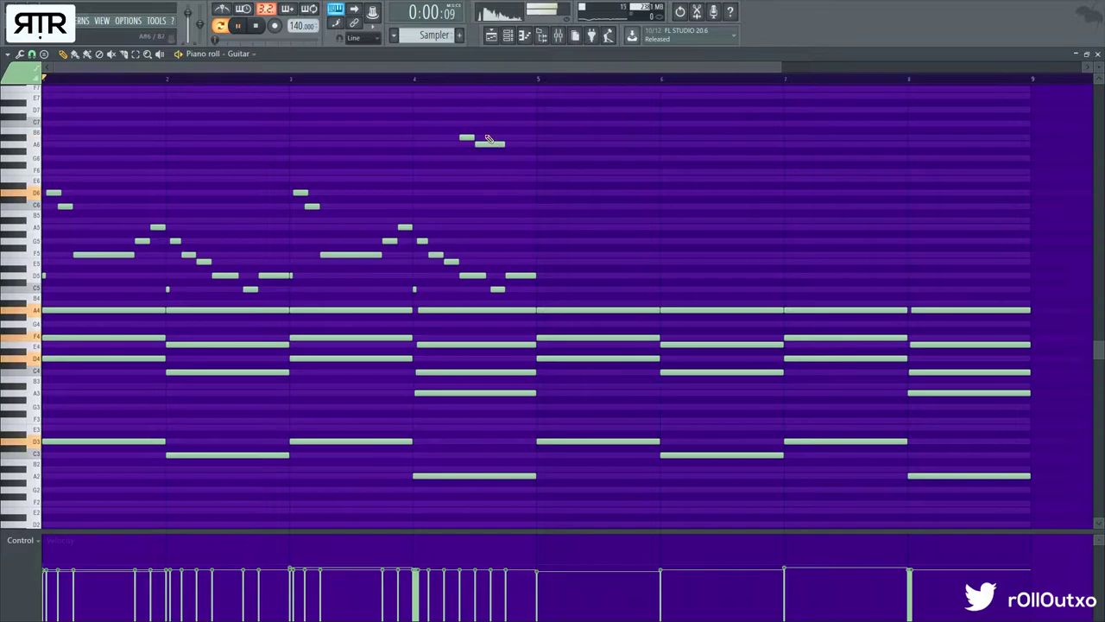
left_click(445, 78)
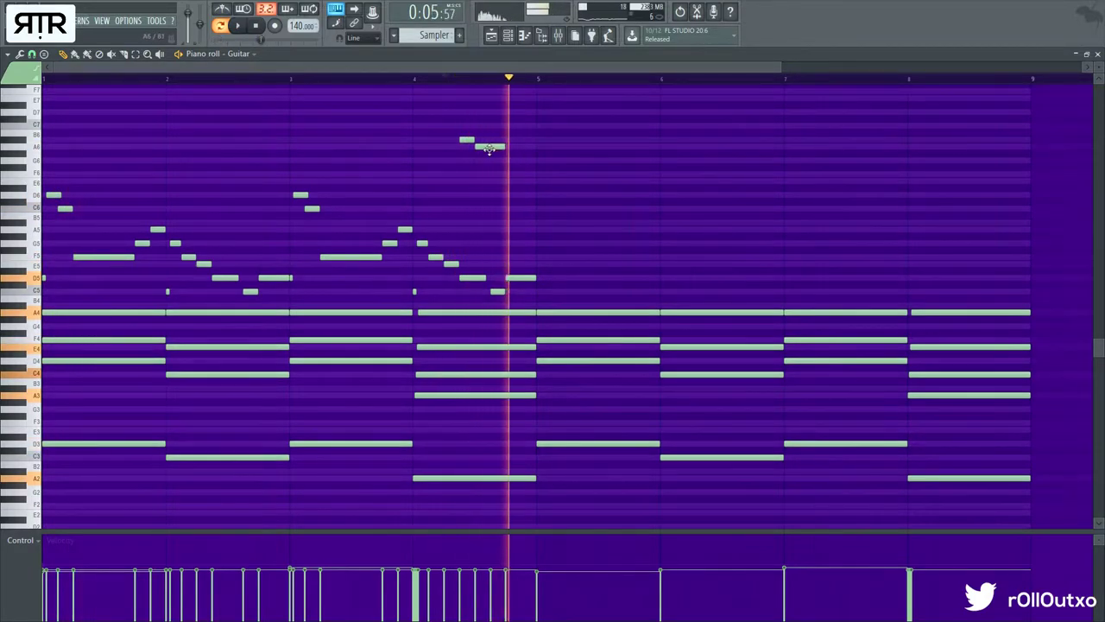
- Move the high A6 to the last quarter of bar 4 and trim its start slightly, playing back the result
mouse_move(489, 149)
left_mouse_down()
mouse_move(526, 146)
mouse_move(462, 137)
left_mouse_up()
key("space")
key("space")
key("space")
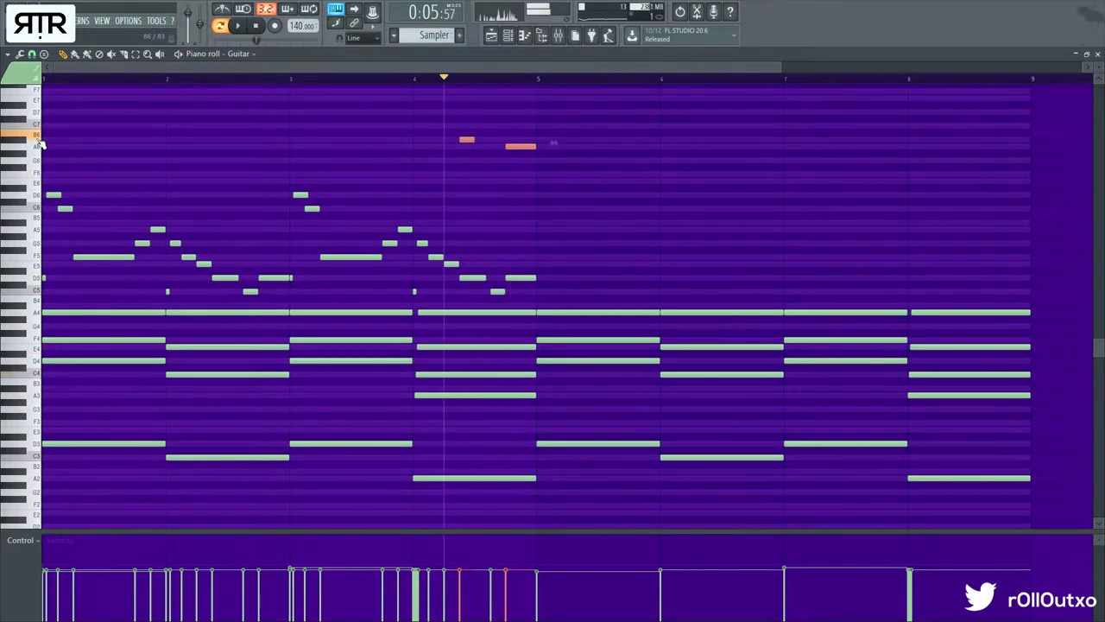
key("space")
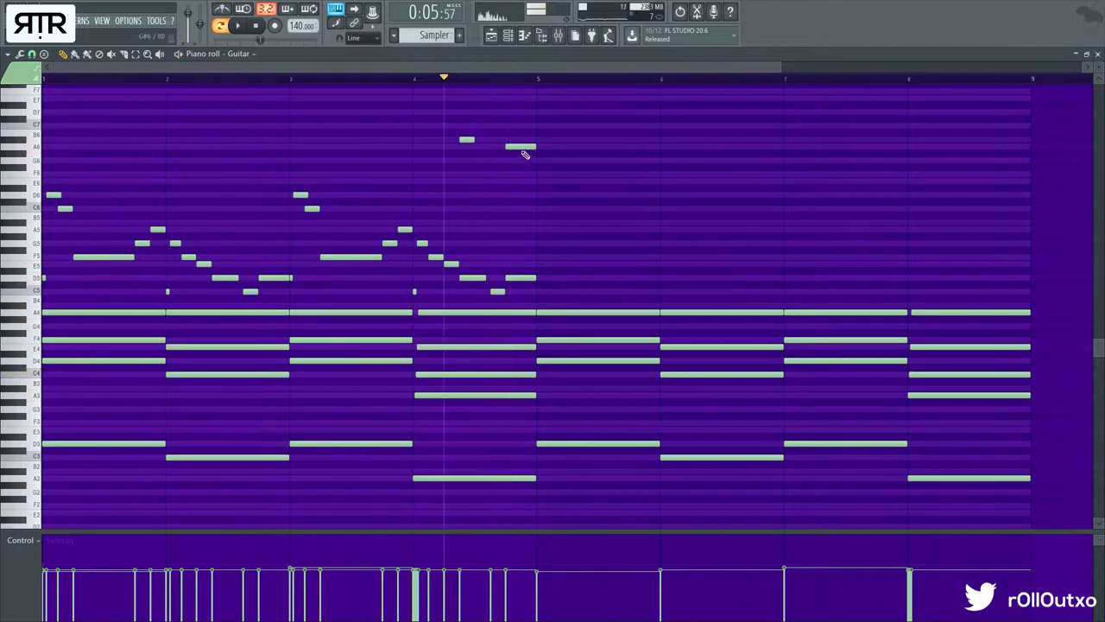
key("space")
left_click_drag(521, 149, 534, 145)
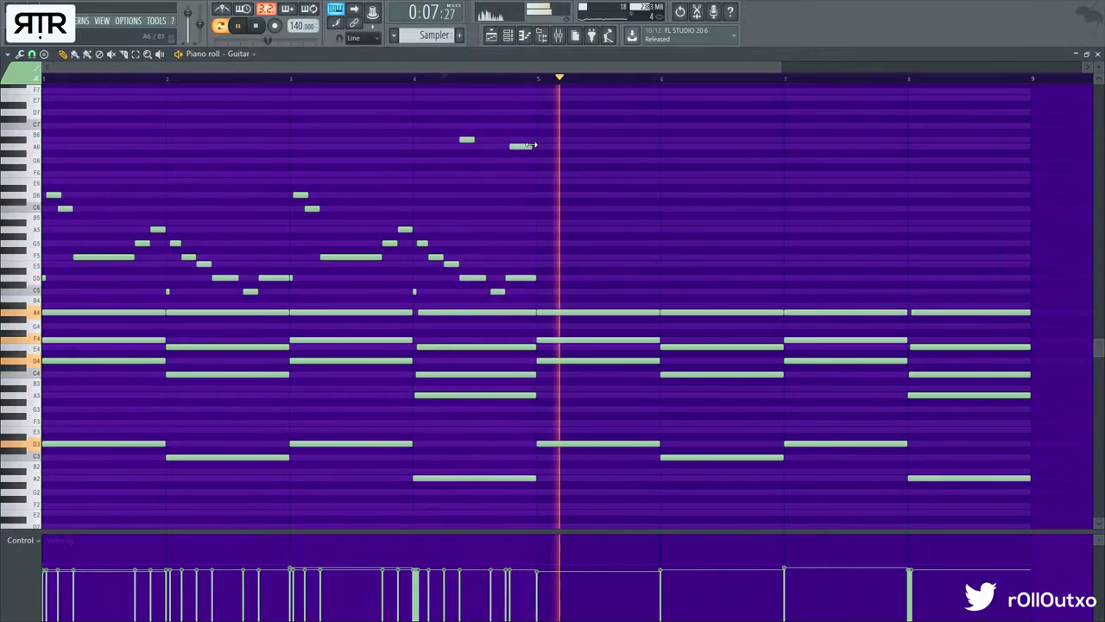
key("space")
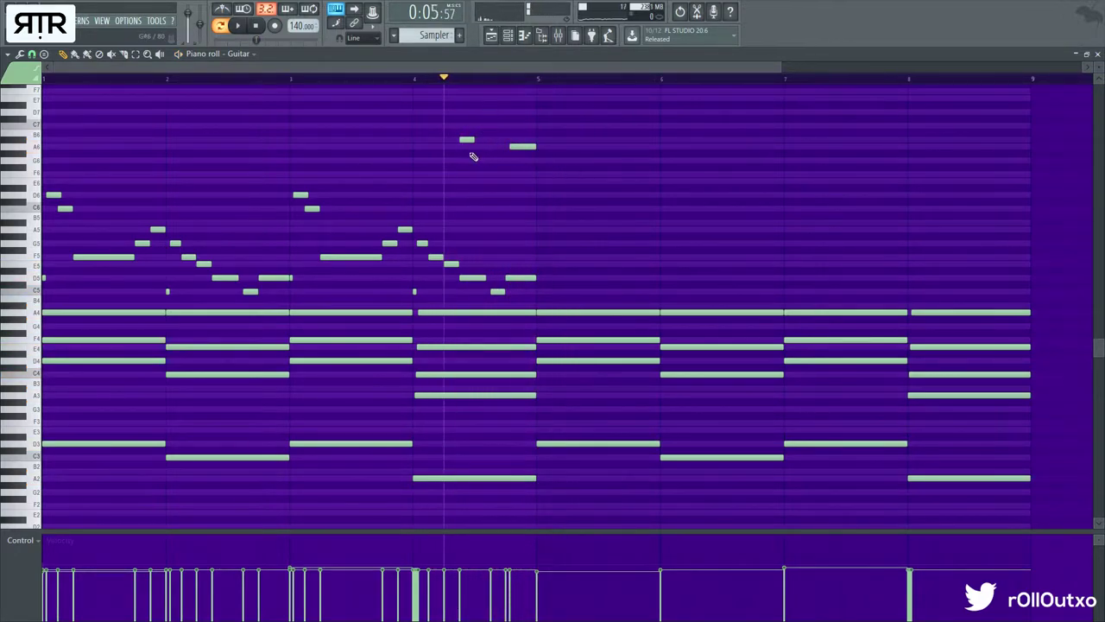
- Copy the four-bar melody, including its high notes, into bars 5 to 8 and play it
scroll(549, 206, "up", 1)
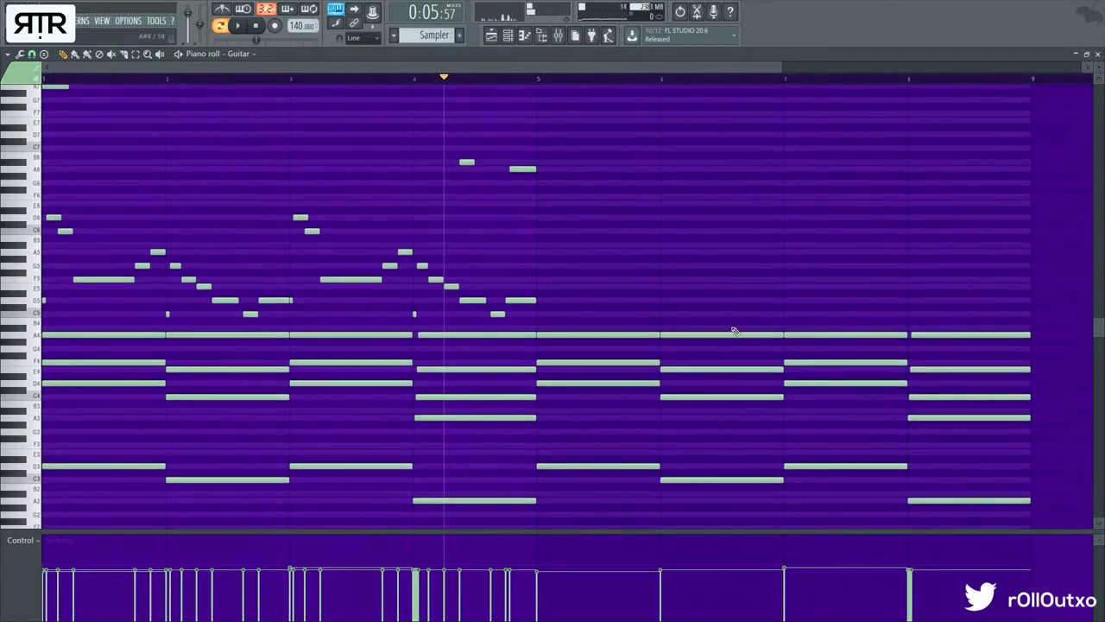
left_click_drag(696, 325, 42, 93)
scroll(156, 302, "down", 3)
left_click_drag(103, 292, 589, 288)
scroll(619, 230, "up", 2)
left_click(622, 229, "ctrl")
key("space")
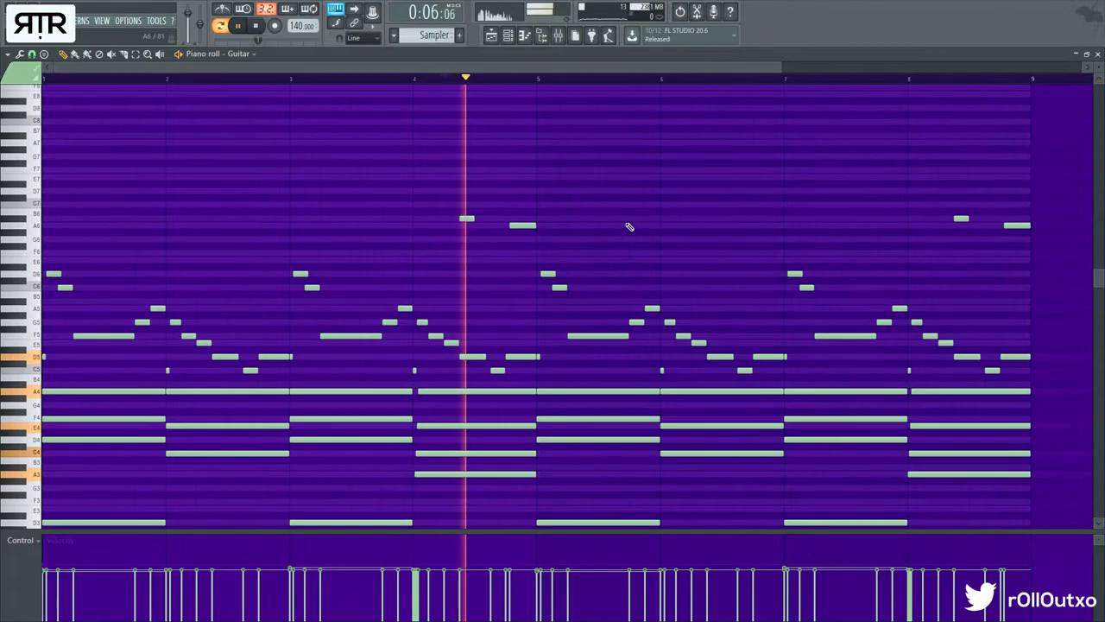
- Replace the high pair in bar 4 with F6 and E6, and lower both high notes in bar 8 to F6
scroll(630, 227, "down", 1)
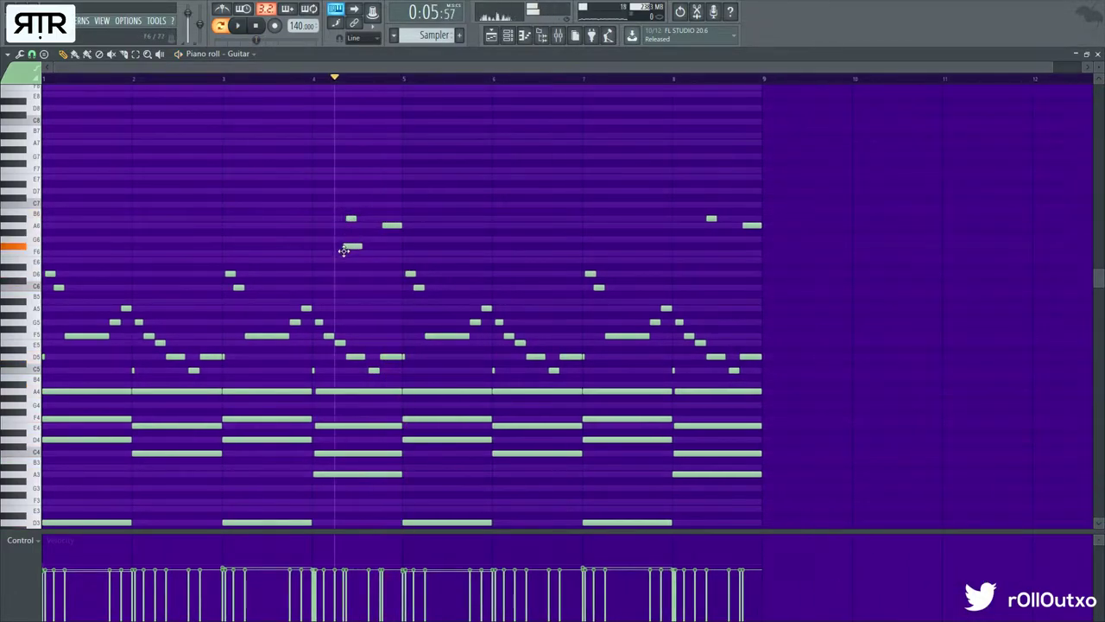
left_click_drag(390, 268, 390, 260)
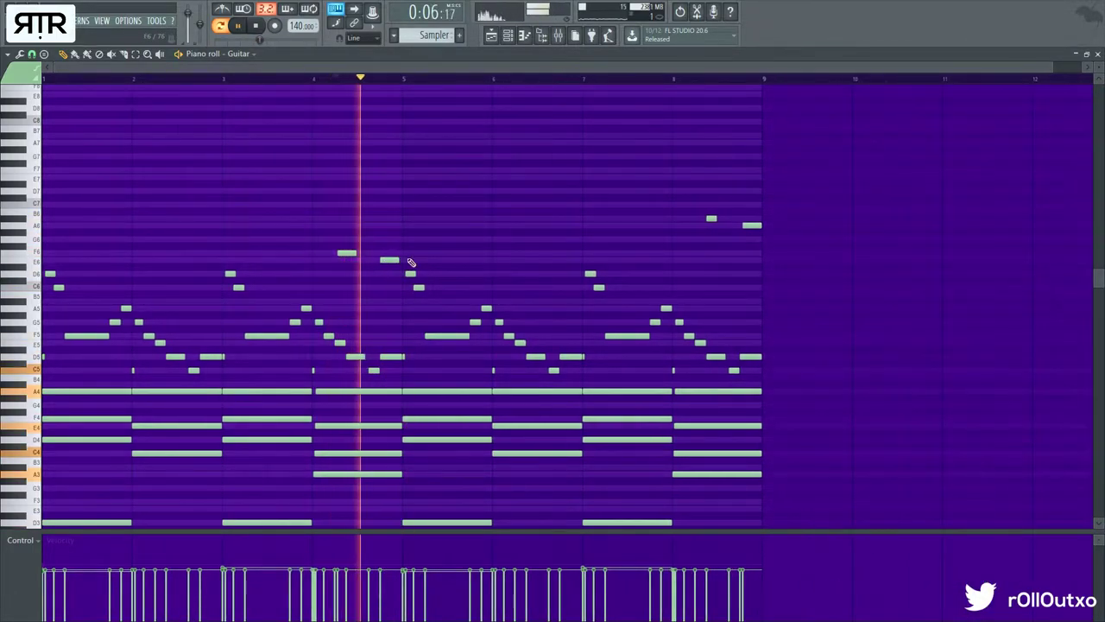
left_click_drag(714, 219, 749, 257)
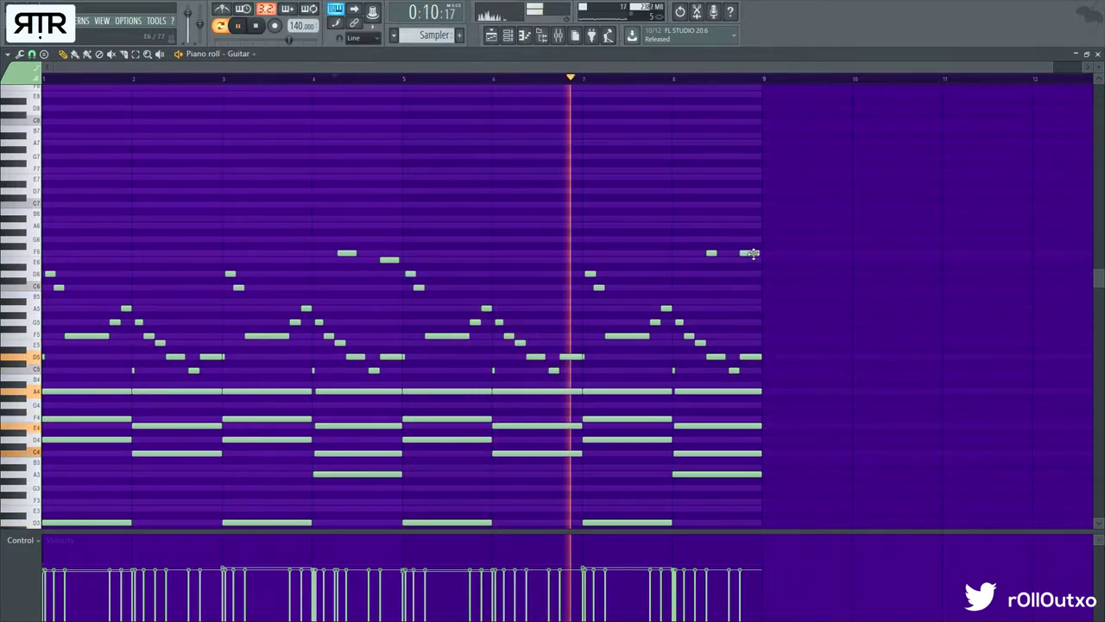
key("space")
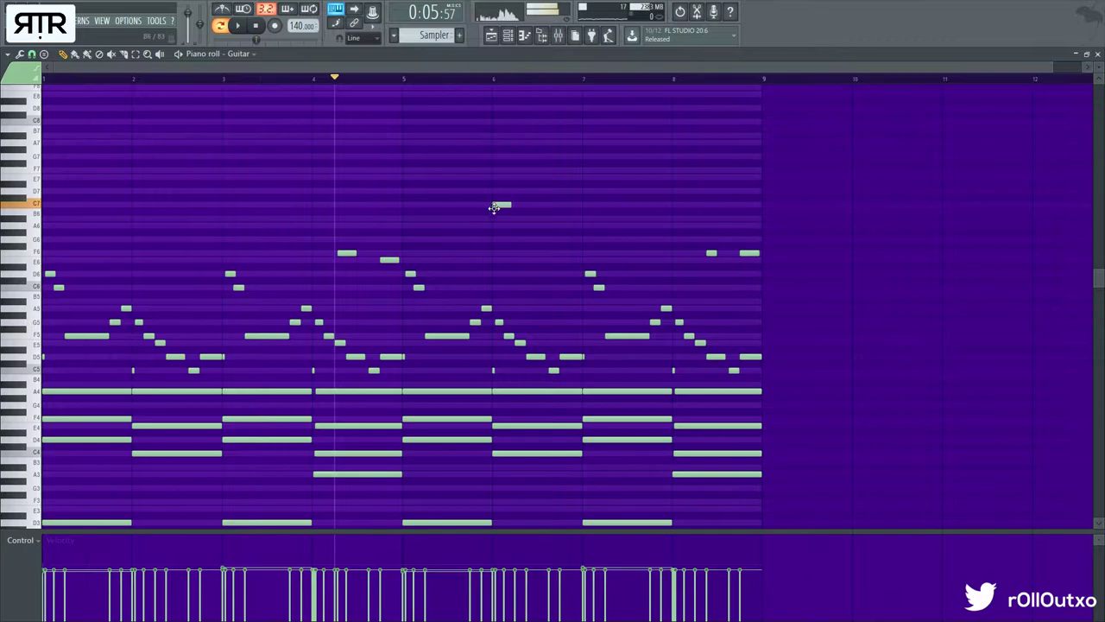
- Add high notes F7 and E7 in bar 6, D7 at the start of bar 7, and A#6, A6 and A#6 across bar 8
left_click_drag(498, 219, 505, 218)
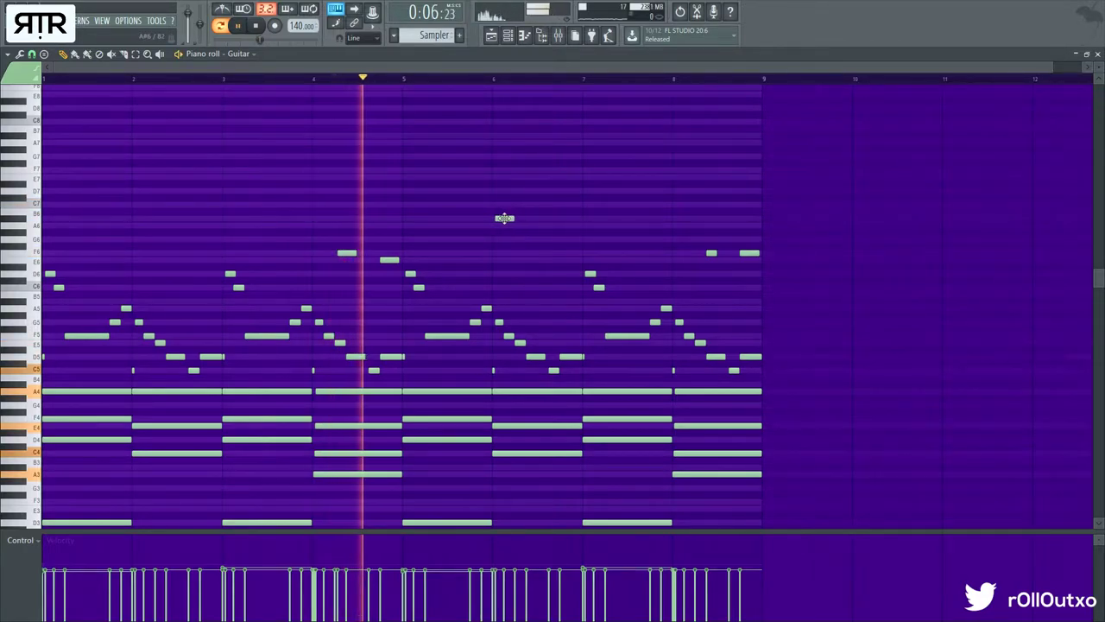
key("space")
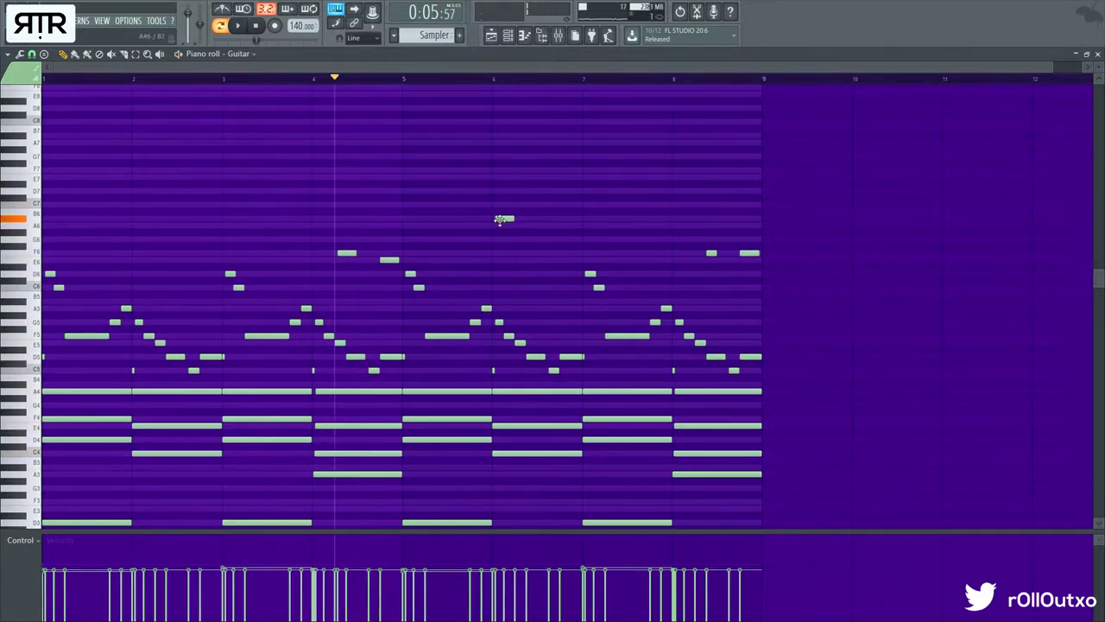
key("space")
left_click(591, 176)
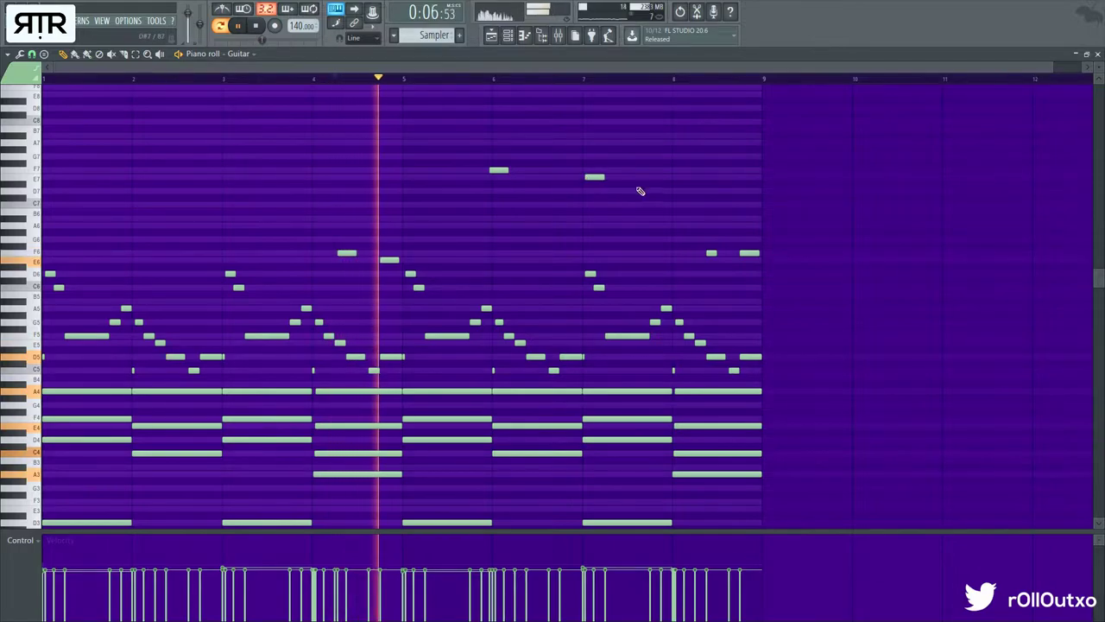
left_click(540, 177)
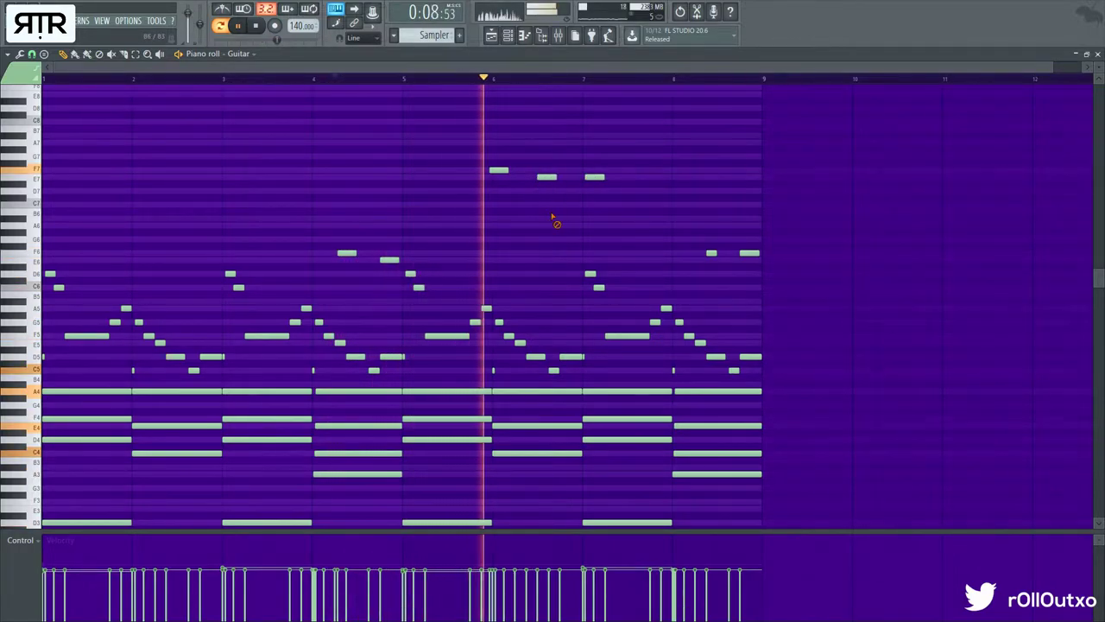
left_click_drag(589, 178, 592, 190)
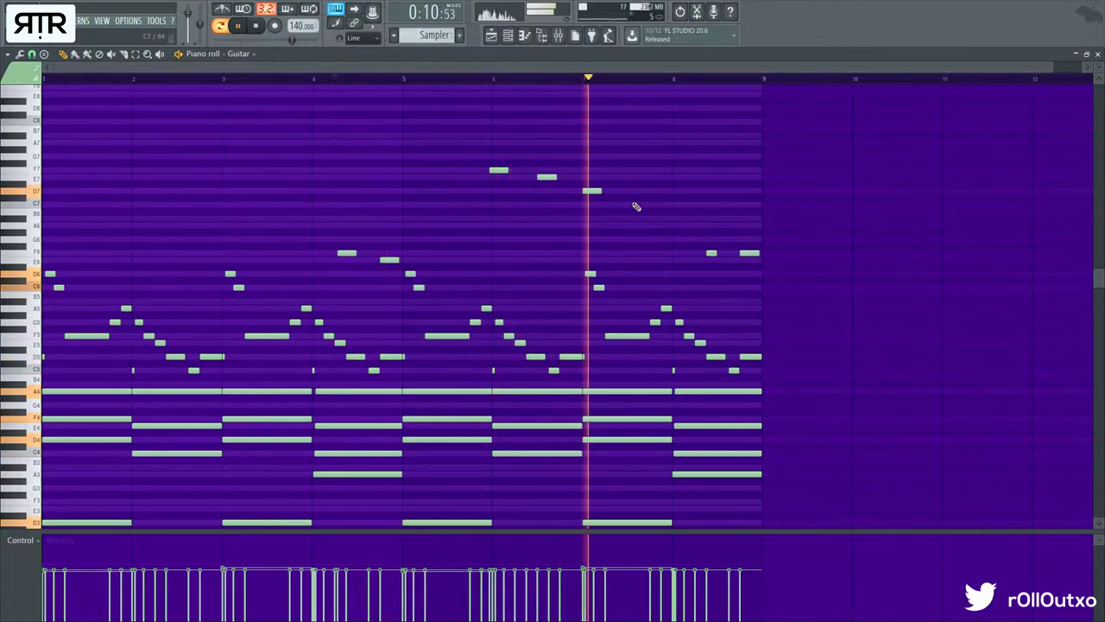
key("space")
left_click(681, 218)
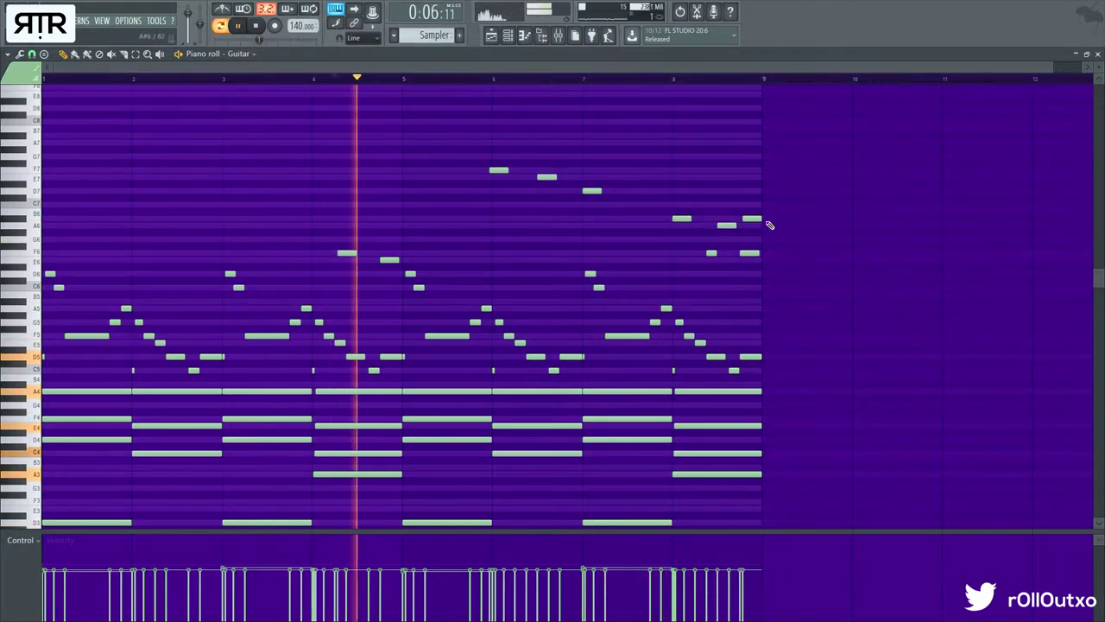
- Remove the three added bar 8 notes, transpose the bar 6 and 7 notes down to A#6, A6 and G6, and nudge the A6 earlier
left_click_drag(786, 241, 475, 142)
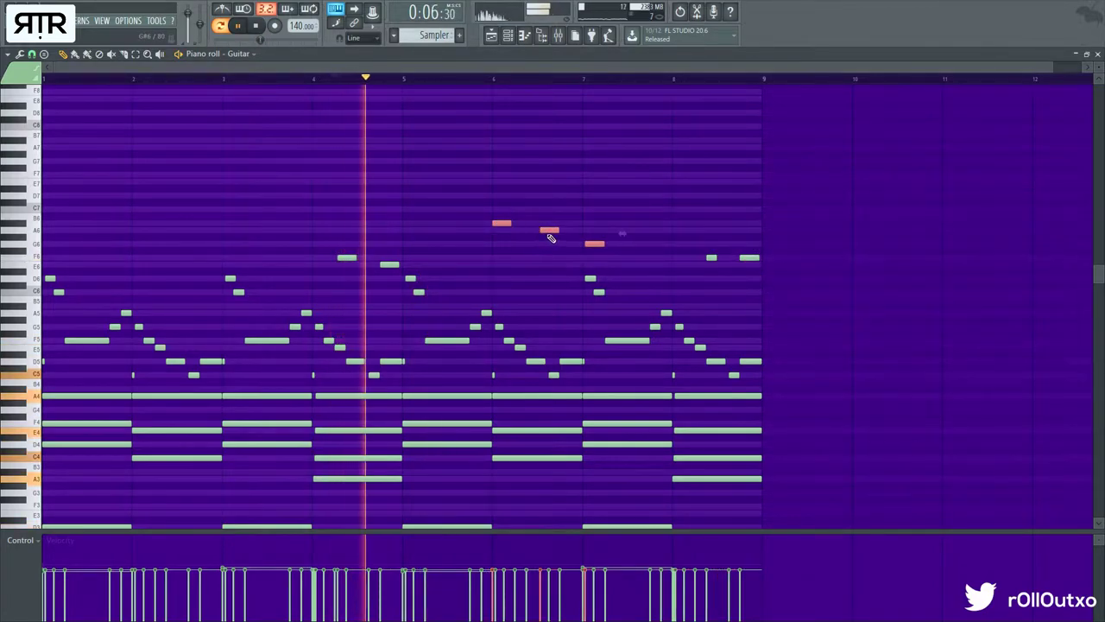
left_click(549, 239, "ctrl")
left_click_drag(549, 230, 545, 230)
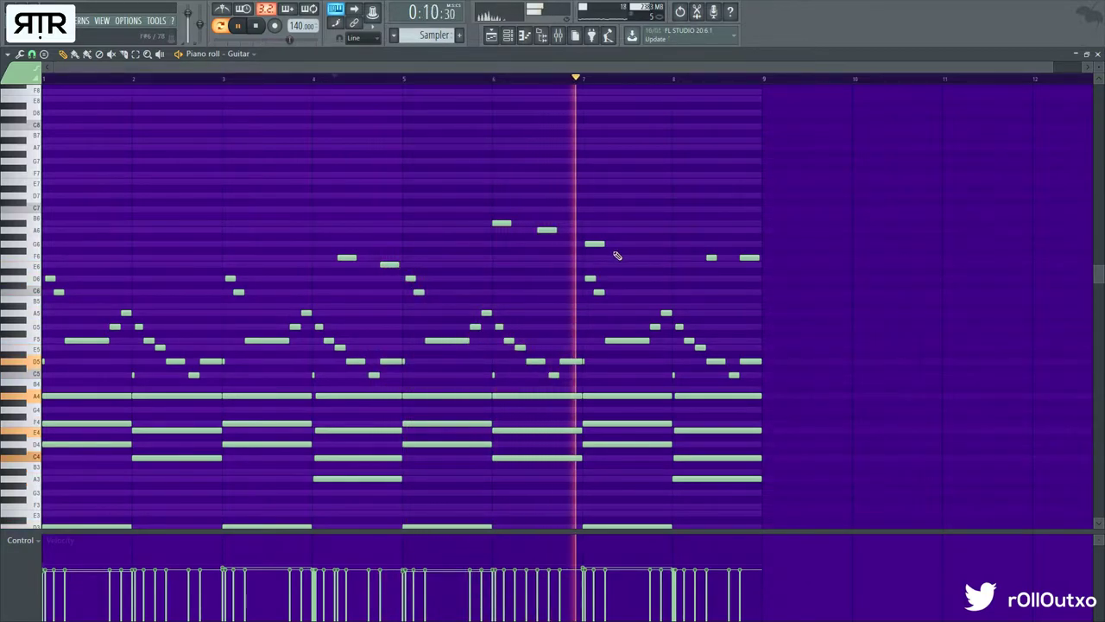
- Delete the high A#6 and A6 from bar 6 and add a G6 at the start of bar 8
right_click(548, 230)
right_click(502, 224)
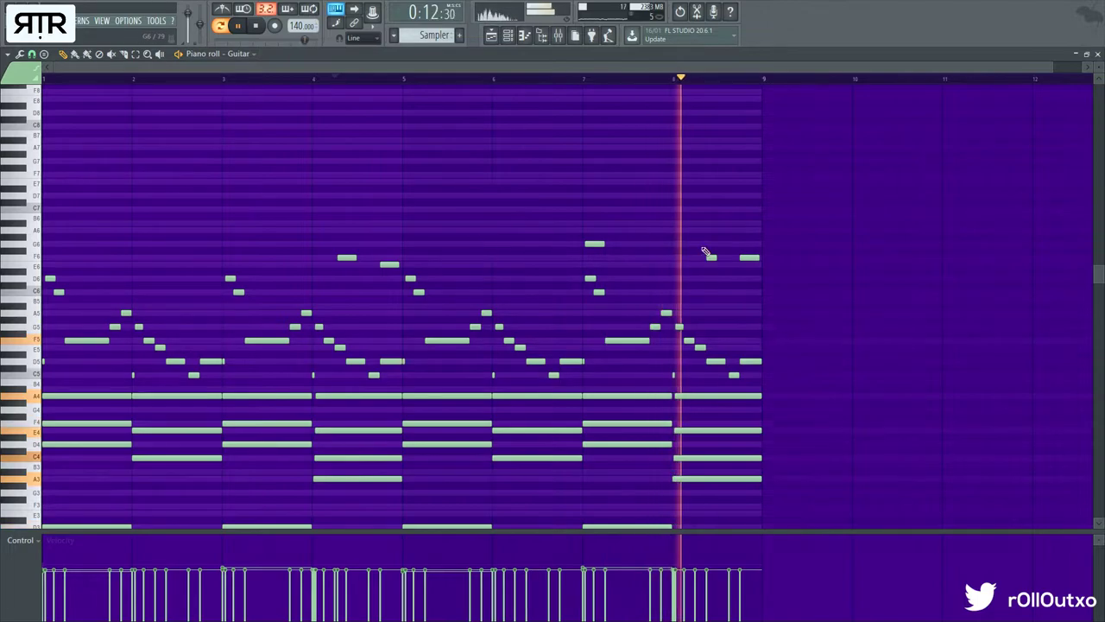
left_click(710, 257)
key("space")
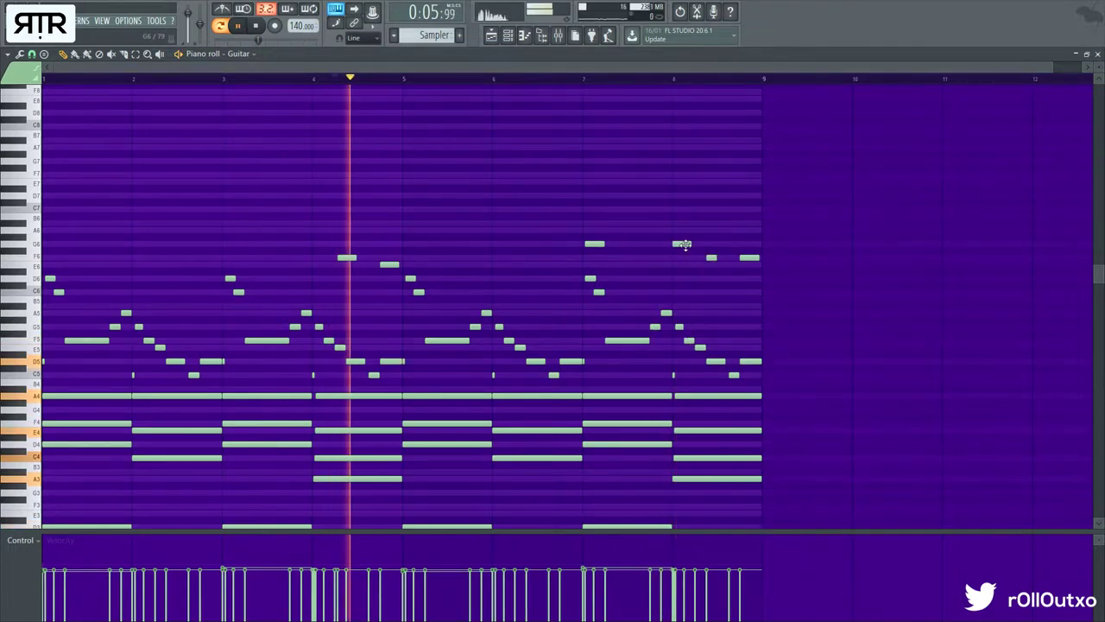
right_click(691, 260, "ctrl")
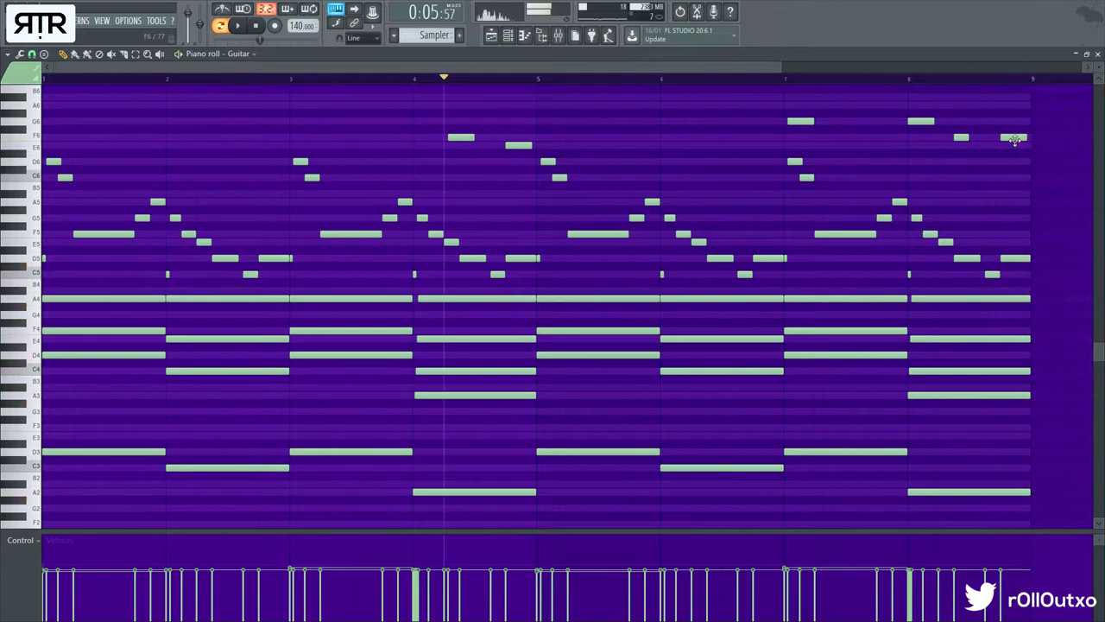
- Lower the last high note of bar 8 to E6 and play back the melody
left_click_drag(1046, 201, 623, 90)
left_click(690, 212, "ctrl")
scroll(803, 235, "down", 2)
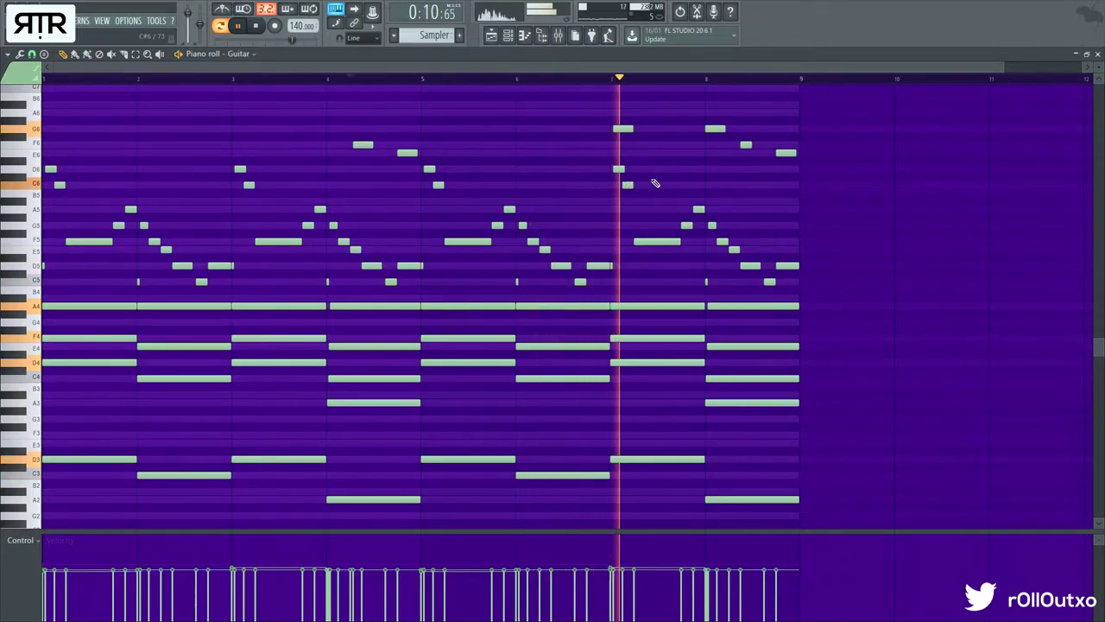
right_click(786, 213)
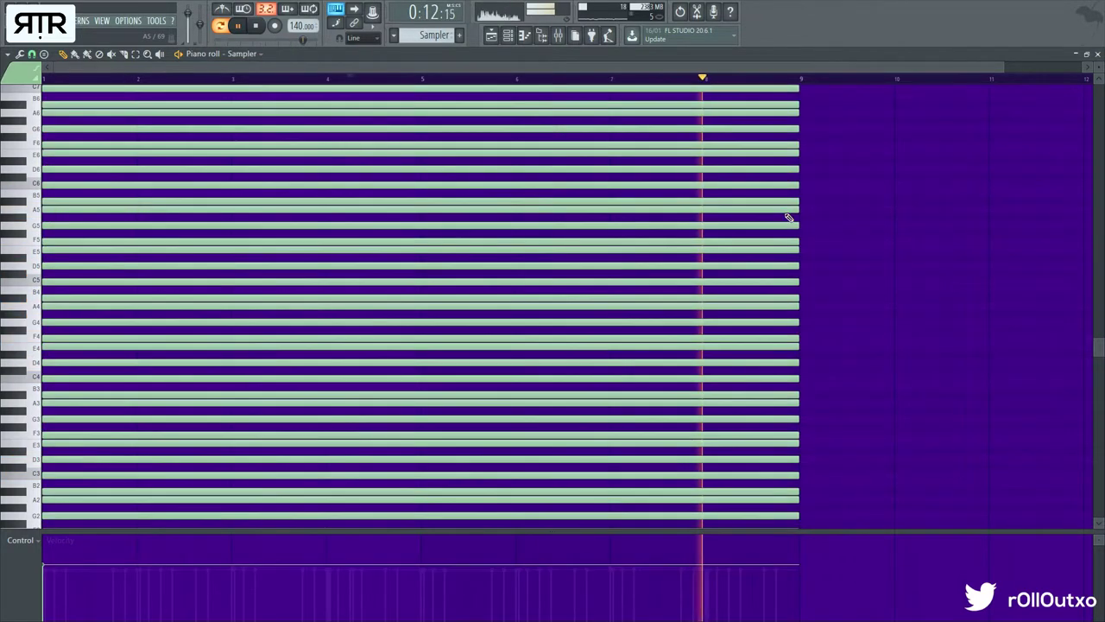
left_click(1098, 55)
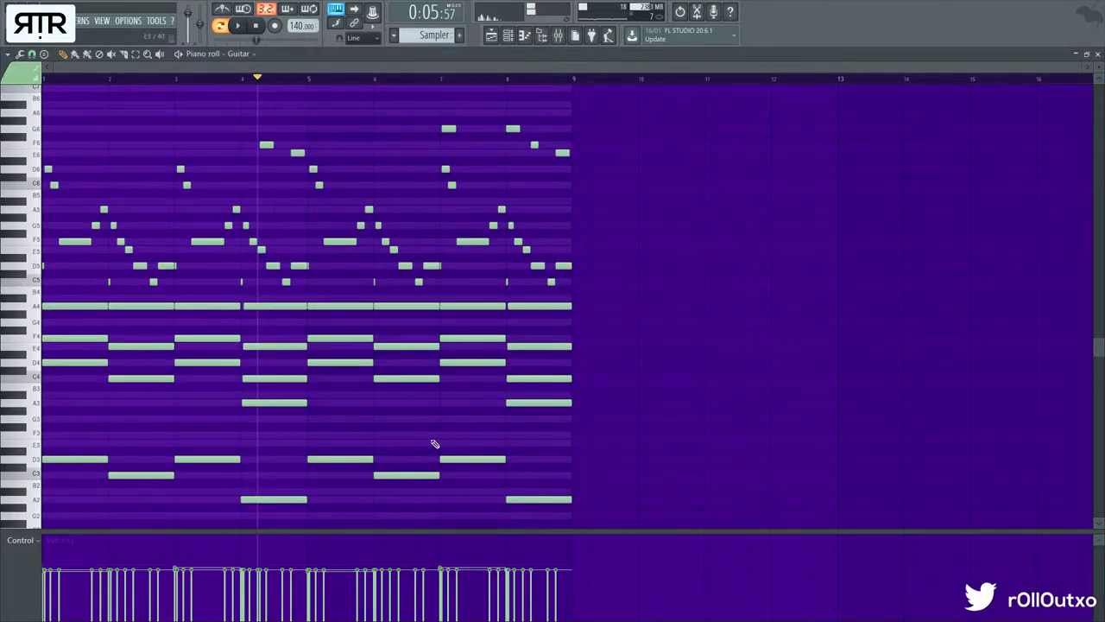
- Shorten every bass note to three quarters of a bar, fill each remaining beat with a repeated note of the same pitch, and listen
left_click_drag(581, 477, 42, 341)
left_click_drag(518, 502, 102, 375)
scroll(138, 397, "up", 4)
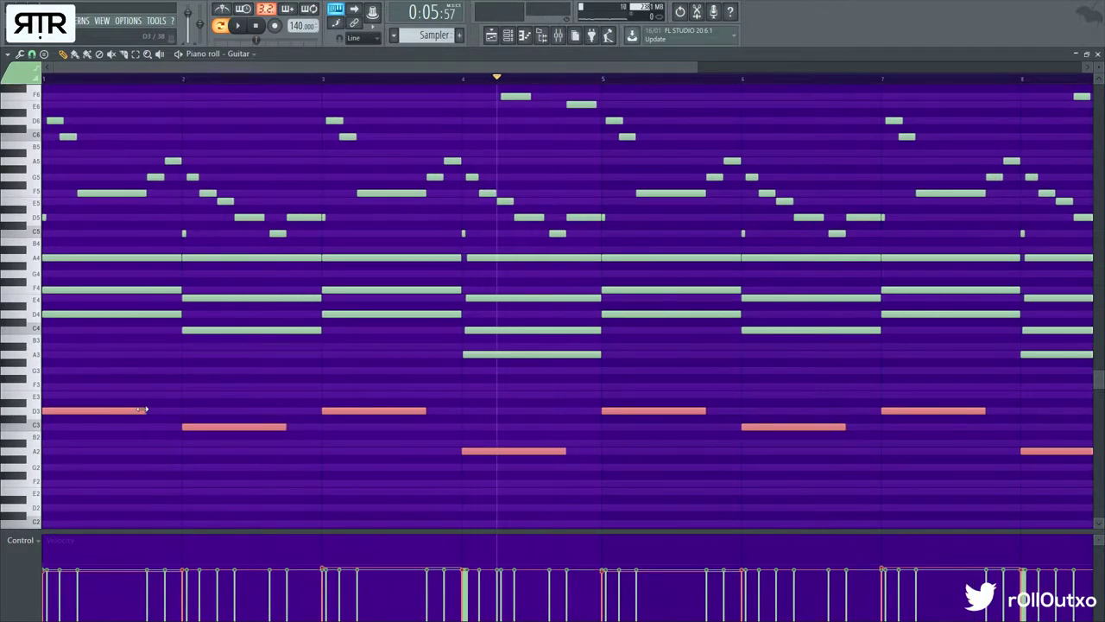
left_click_drag(90, 411, 198, 410)
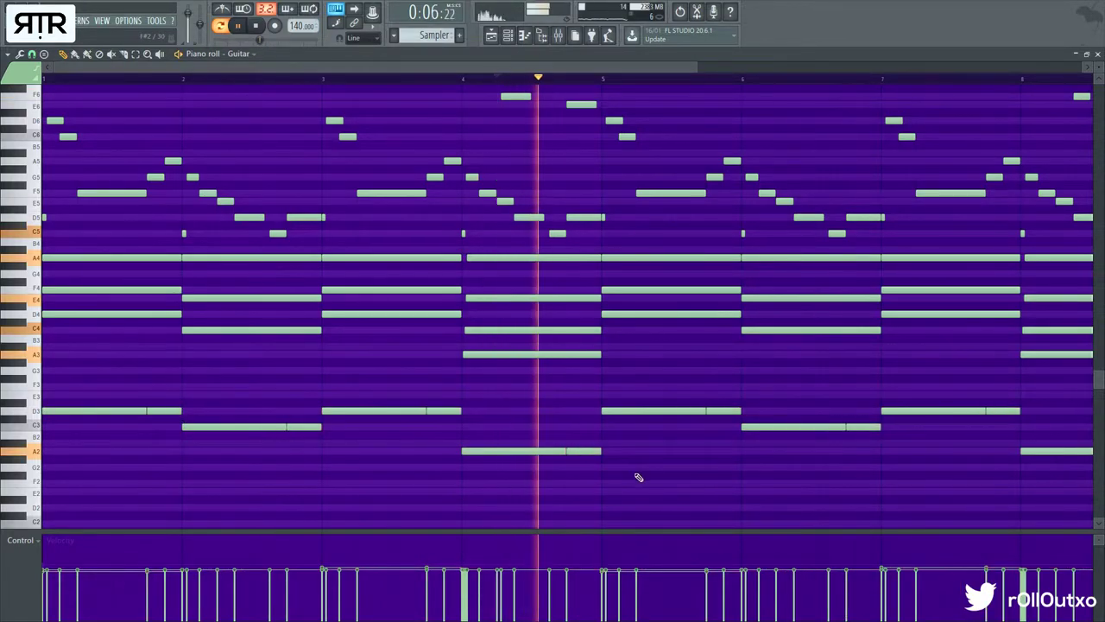
scroll(639, 478, "down", 2)
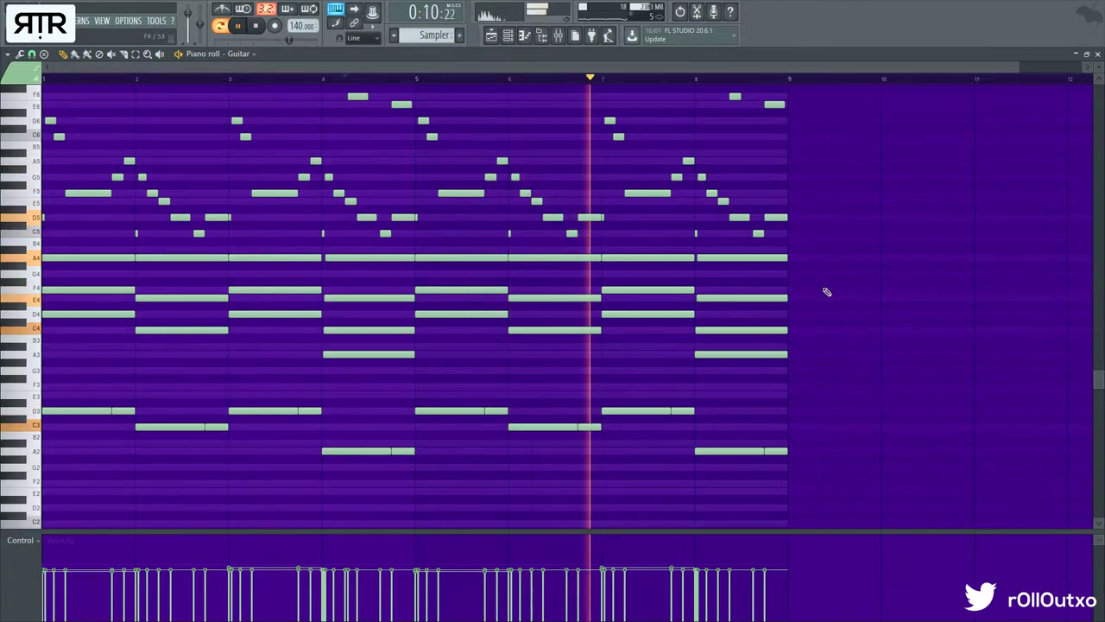
scroll(827, 291, "up", 1)
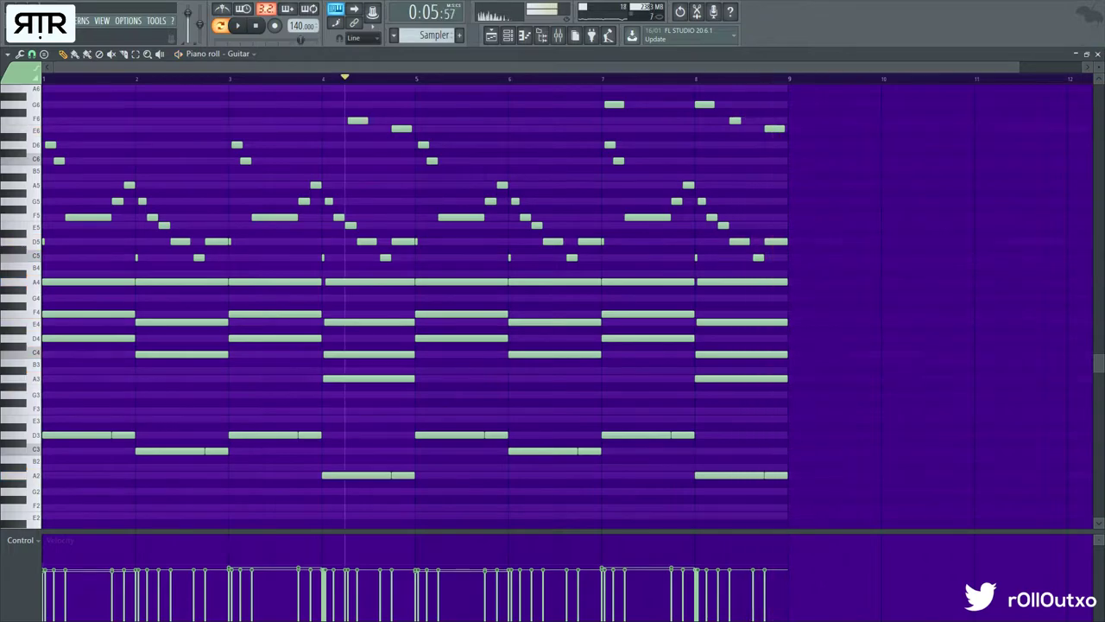
- Leave the Guitar part and open the empty piano roll of the Voc channel
key("F7")
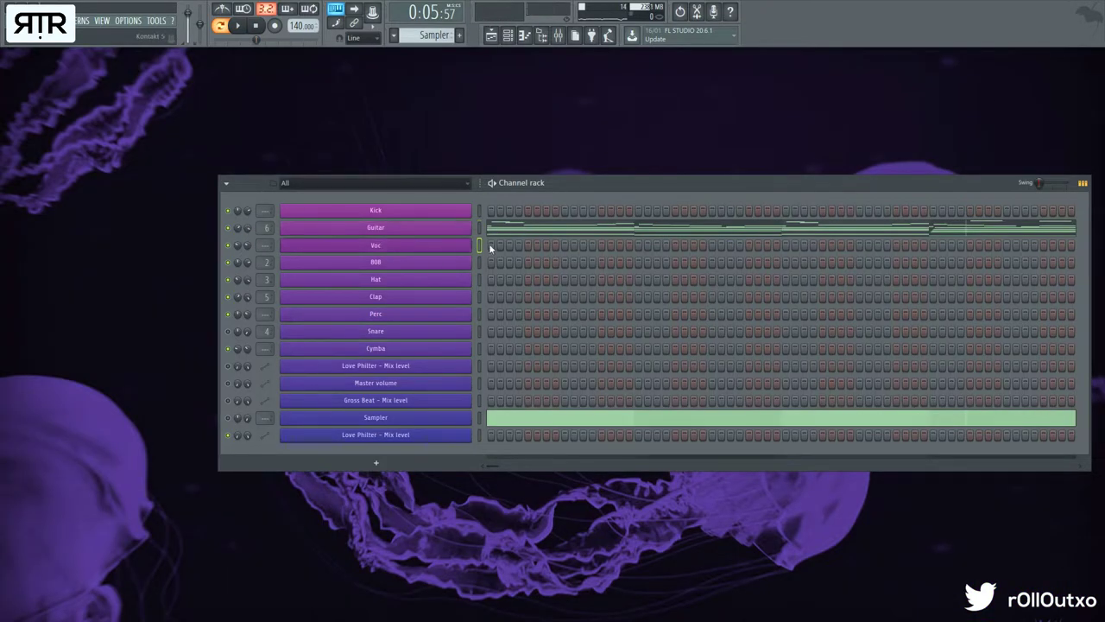
key("F7")
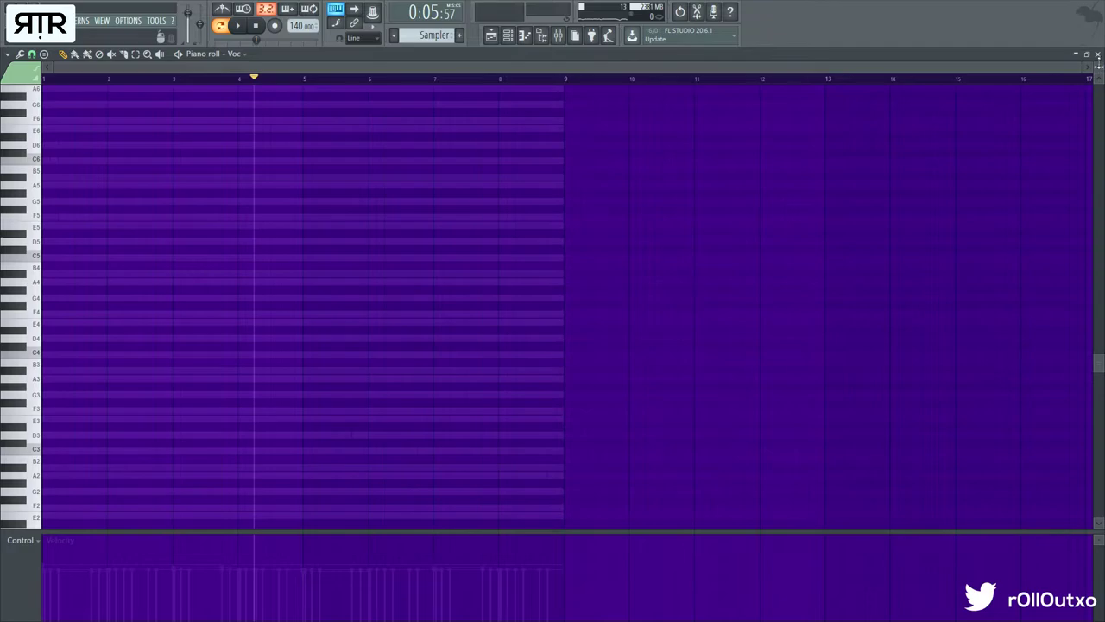
key("F7")
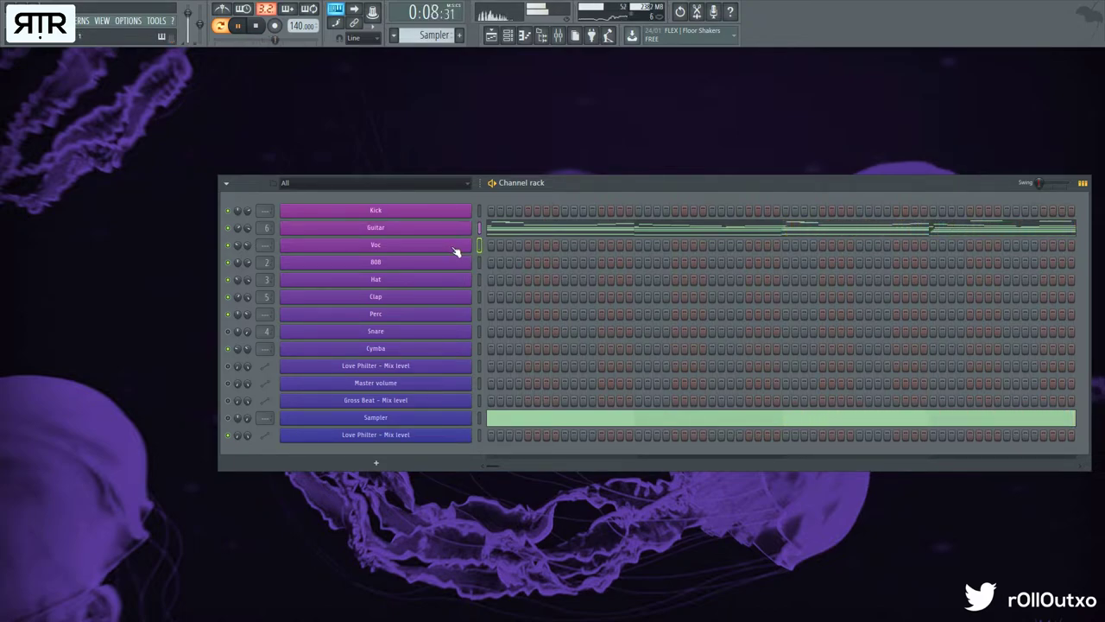
key("F7")
- Place a two-bar F4 at the start of bar 1 and another at bar 5, playing from the beginning
left_click(46, 314)
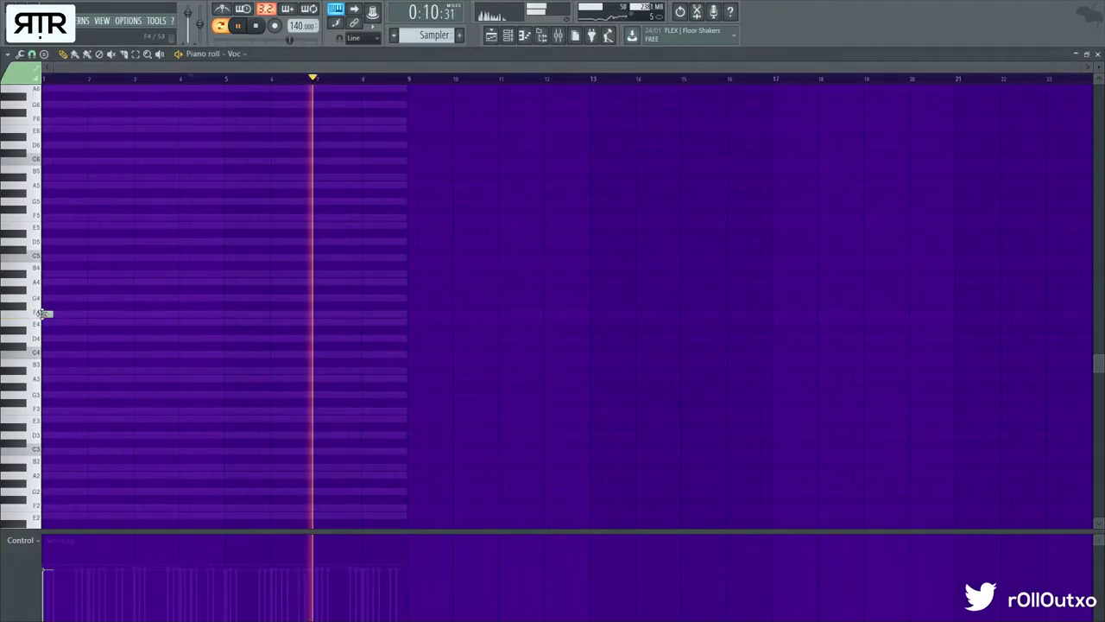
key("space")
left_click_drag(52, 316, 133, 320)
key("space")
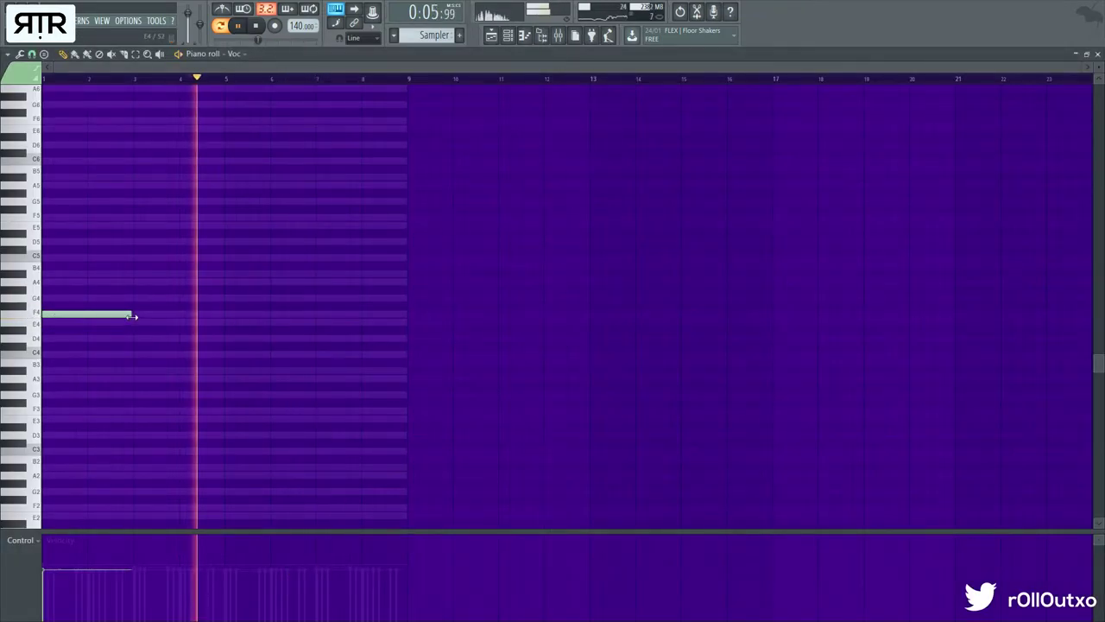
key("space")
left_click(46, 79)
key("space")
left_click(250, 315)
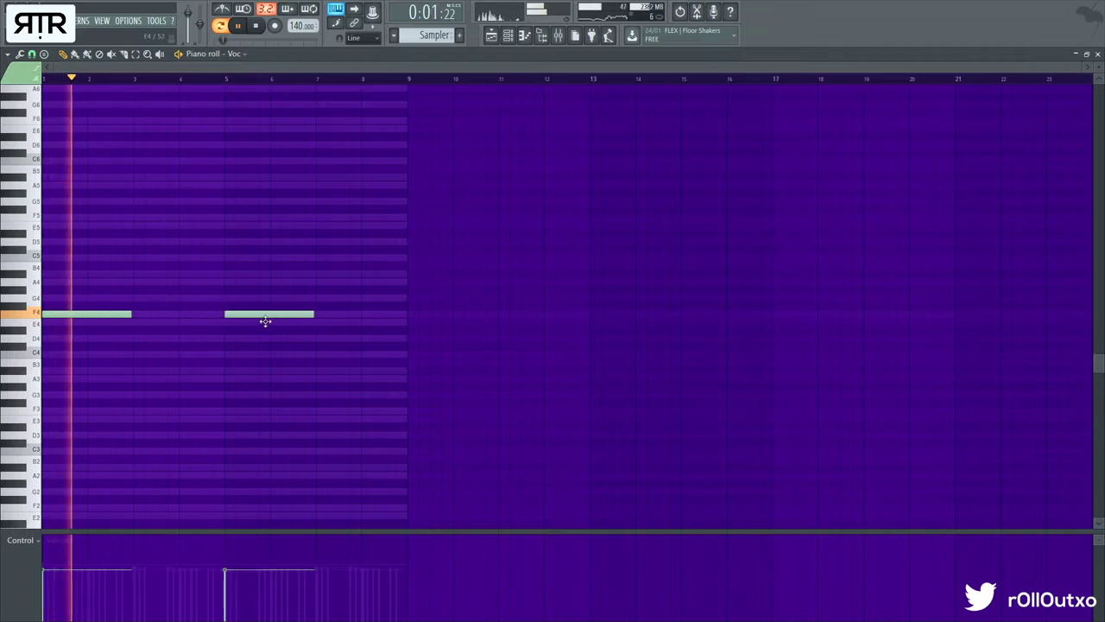
scroll(86, 345, "up", 3)
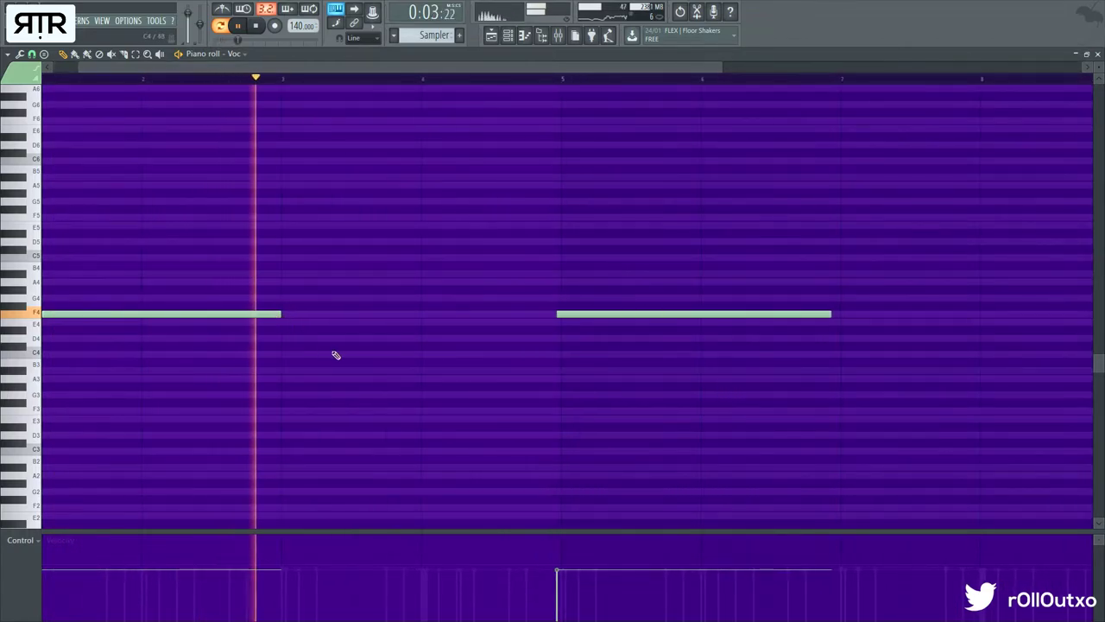
- Replace the F4 at bar 5 by one at bar 3, and copy the two-bar F4 pair across bars 5 to 8
key("space")
left_click(286, 314)
key("space")
right_click(648, 313)
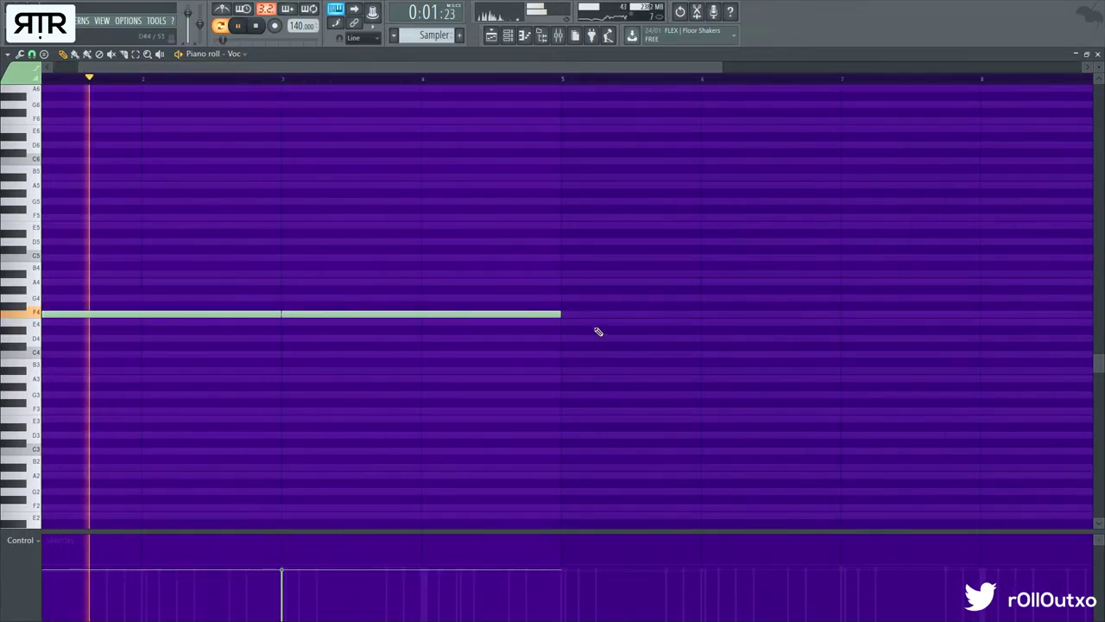
left_click_drag(470, 334, 208, 274)
scroll(125, 324, "down", 1)
left_click_drag(120, 316, 560, 312)
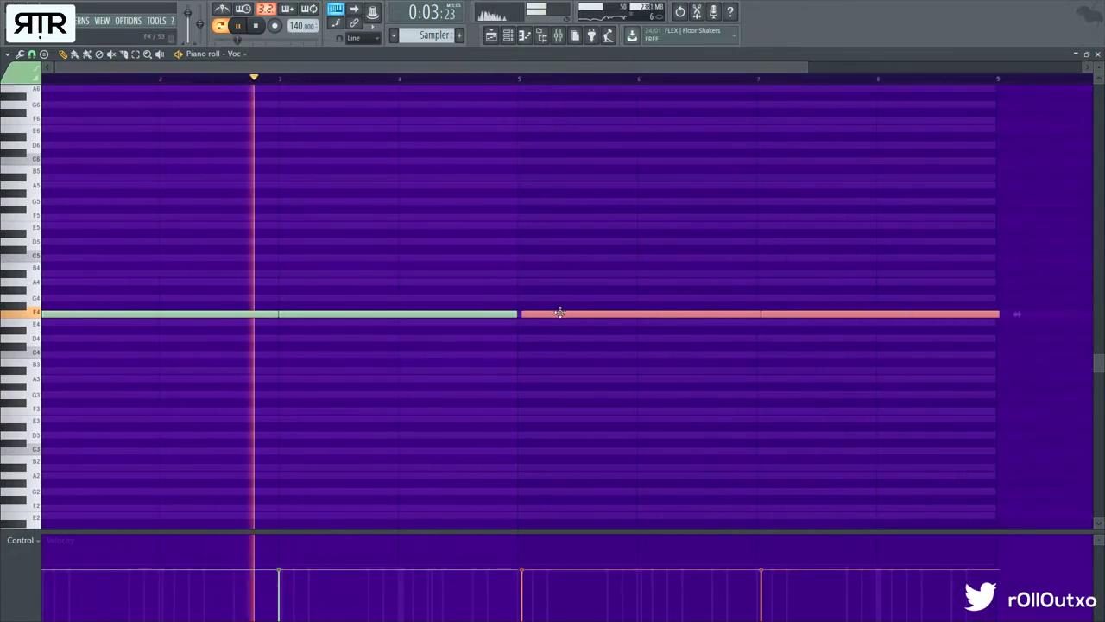
left_click(515, 370)
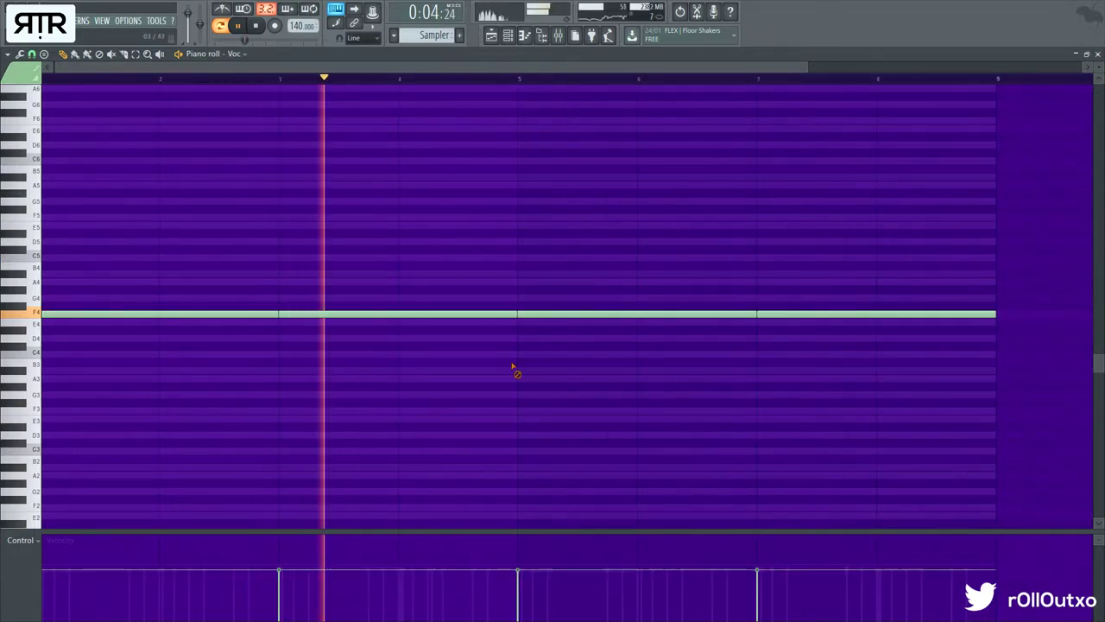
- Add half-bar A#4 notes at the ends of bars 4 and 8, and shorten the last three F4 notes to one and a half bars
left_click(459, 274)
left_click_drag(691, 273, 509, 286)
left_click(860, 274)
left_click_drag(894, 265, 973, 265)
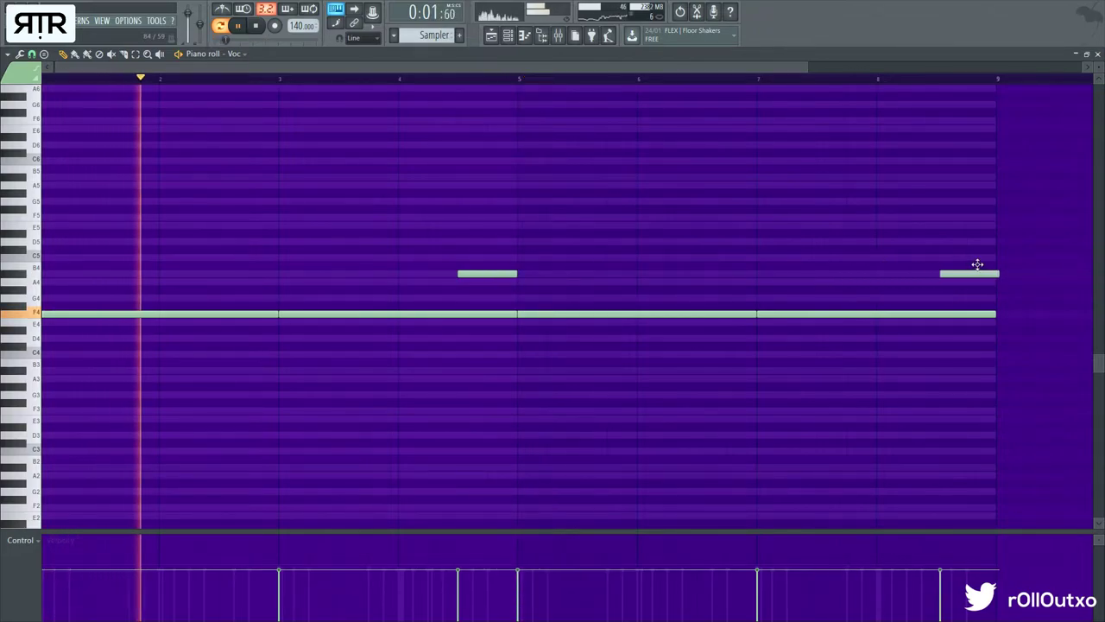
left_click_drag(1014, 314, 458, 316)
left_click(501, 343)
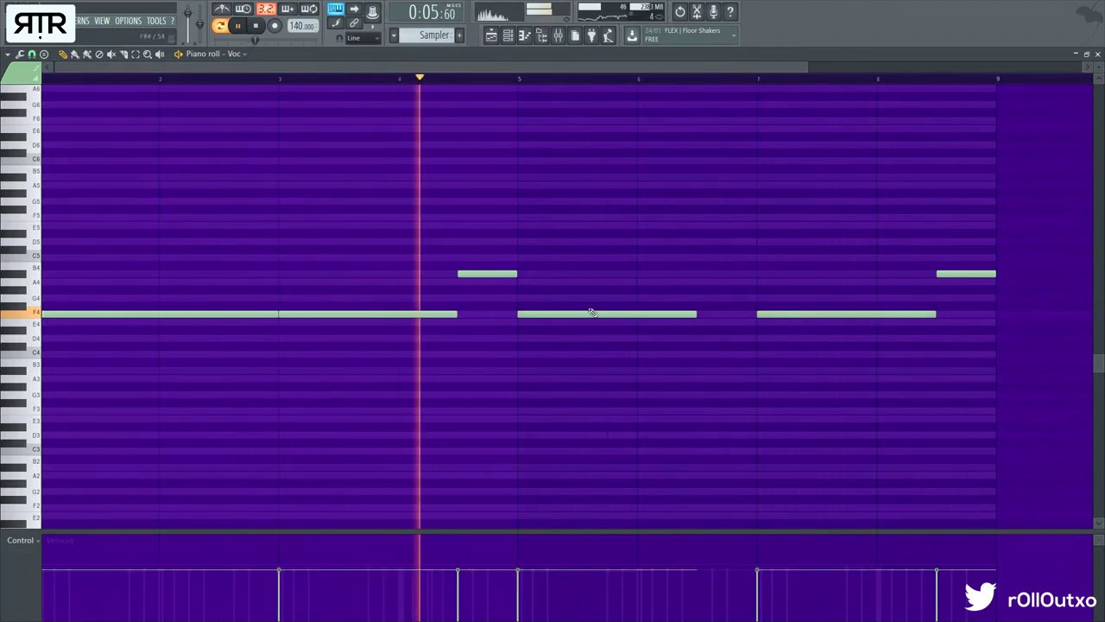
- Lower the long notes at bars 5 and 7 to E4 and the final high note to G#4, closing the Voc piano roll
left_click_drag(592, 314, 570, 322)
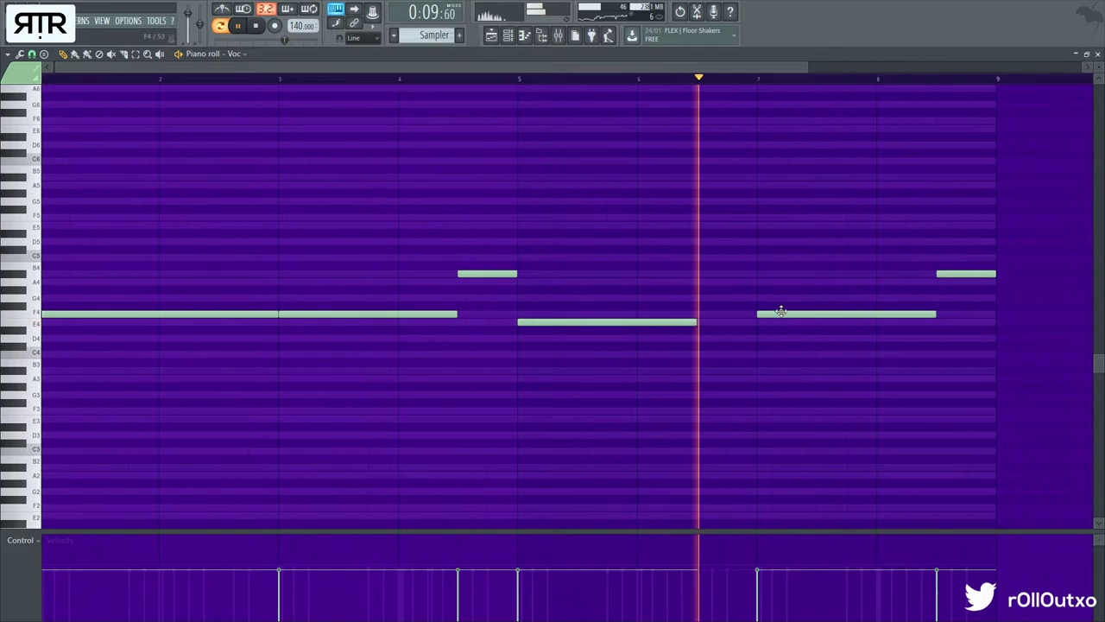
left_click_drag(780, 312, 780, 322)
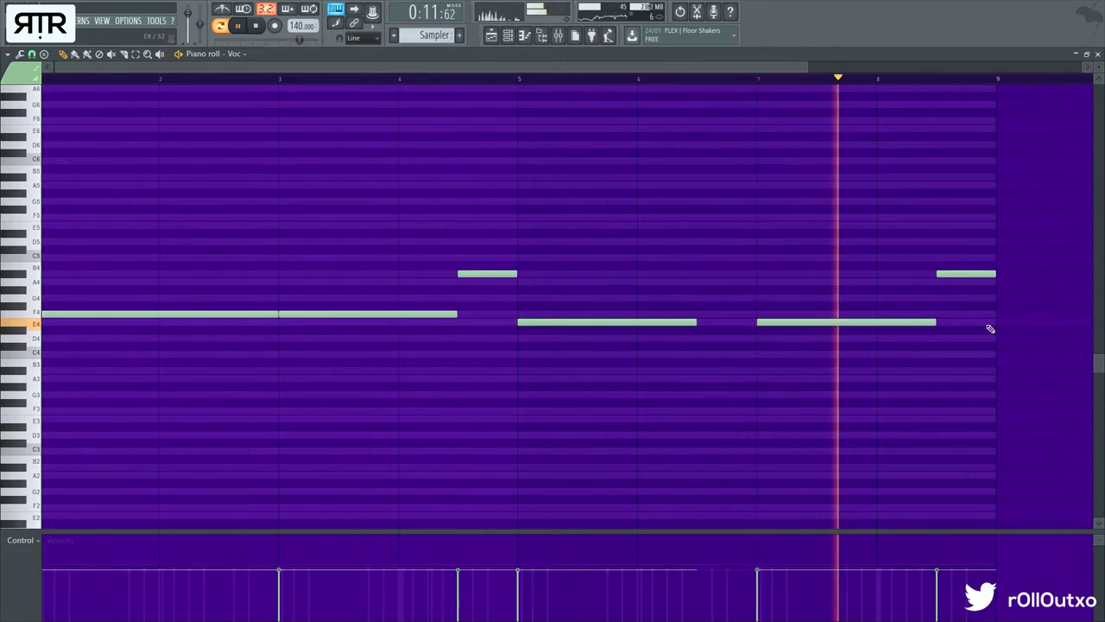
scroll(991, 328, "down", 1)
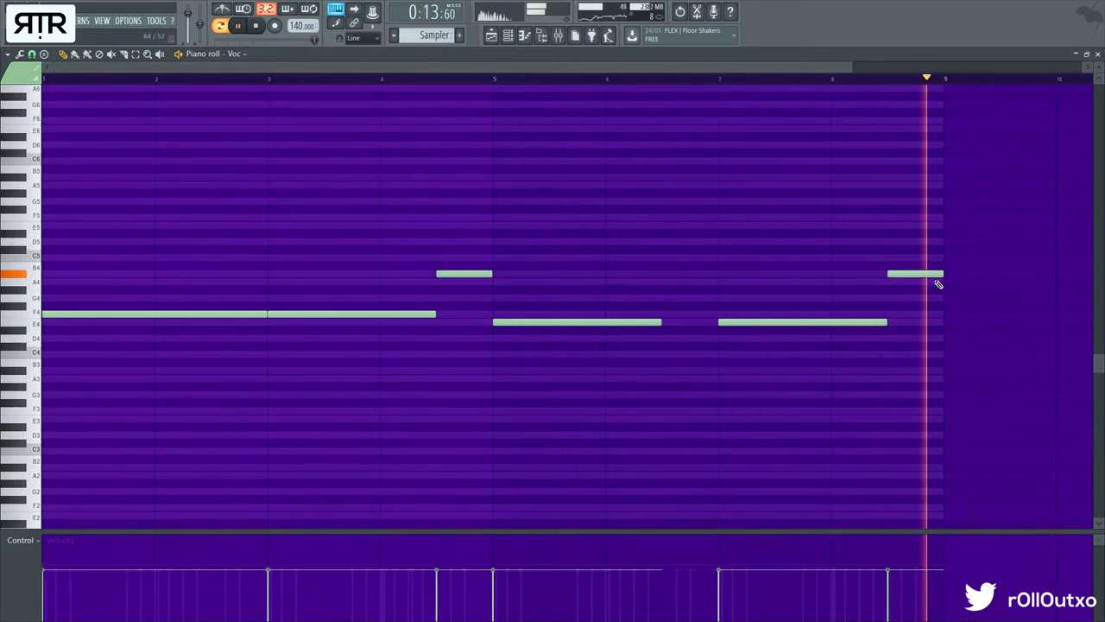
key("space")
mouse_move(926, 275)
left_mouse_down()
mouse_move(908, 299)
mouse_move(911, 287)
left_mouse_up()
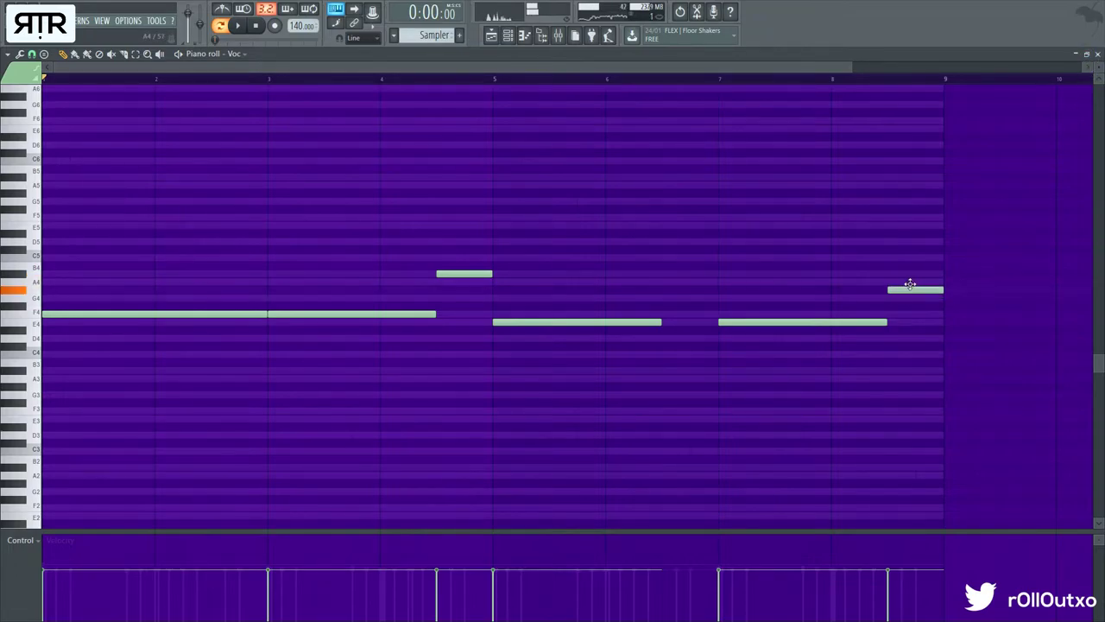
left_click(1099, 54)
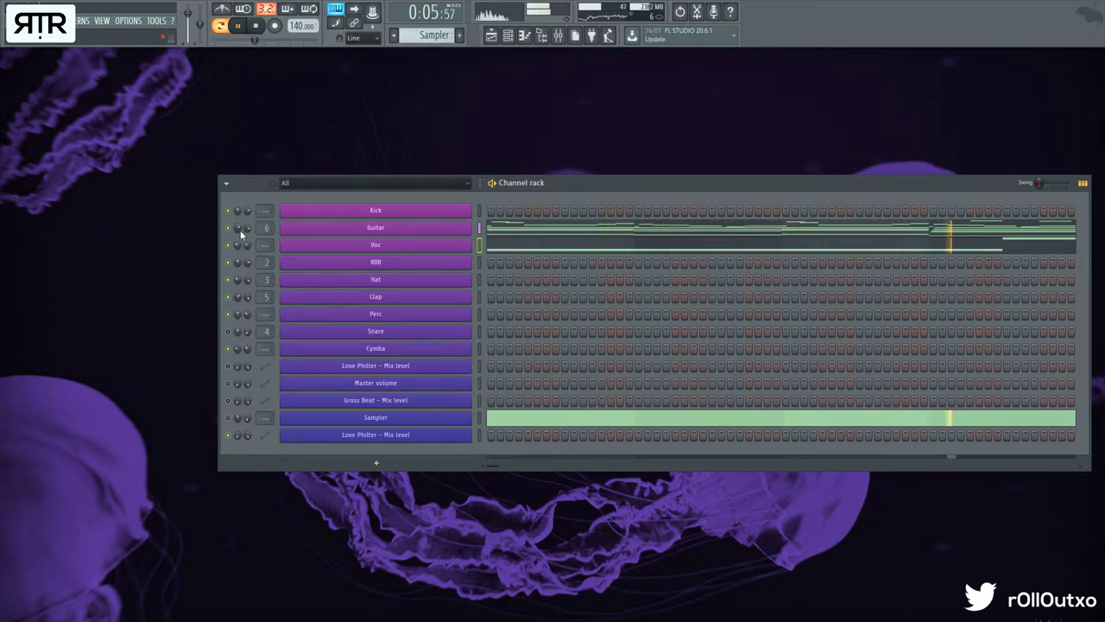
- Start the drum pattern with a Kick on step 1, a Clap on step 9 and Perc hits on steps 15 and 19
key("space")
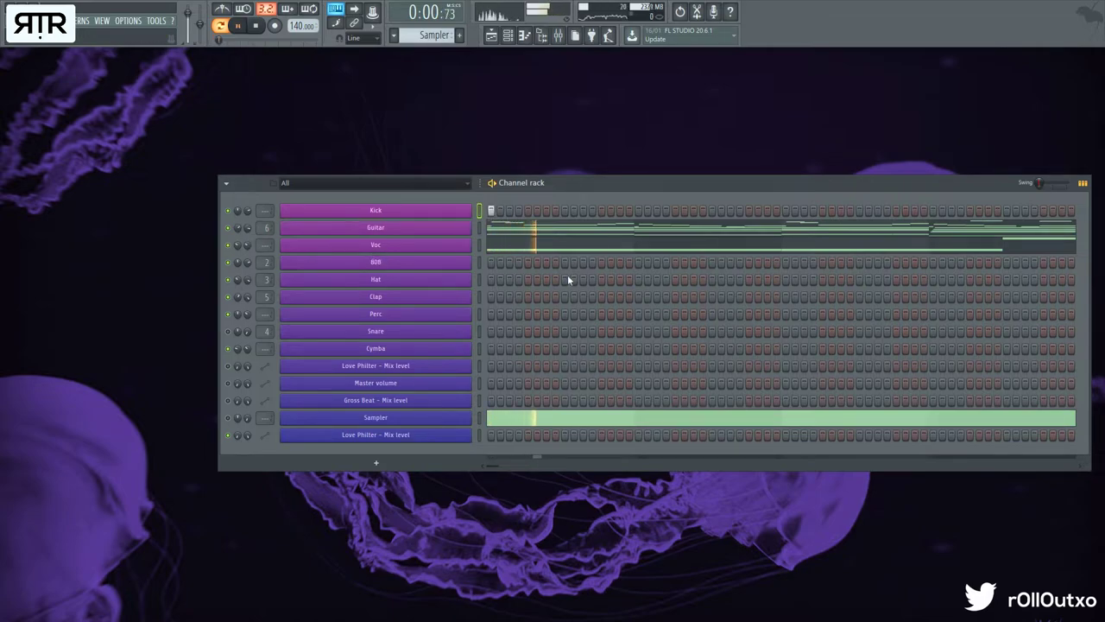
left_click(564, 297)
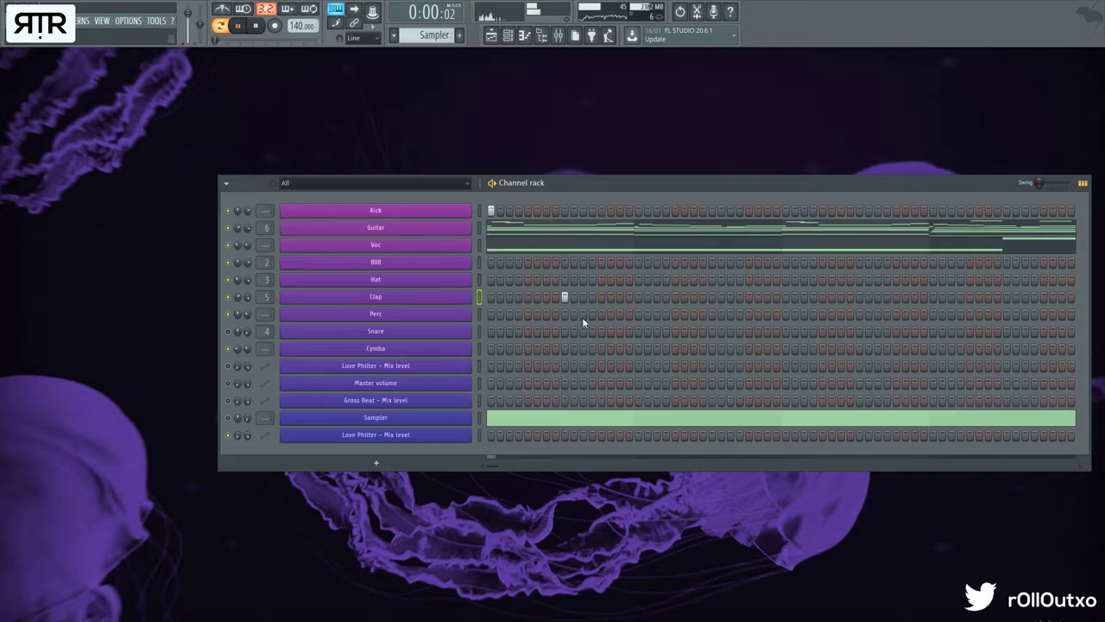
left_click(620, 314)
left_click(657, 315)
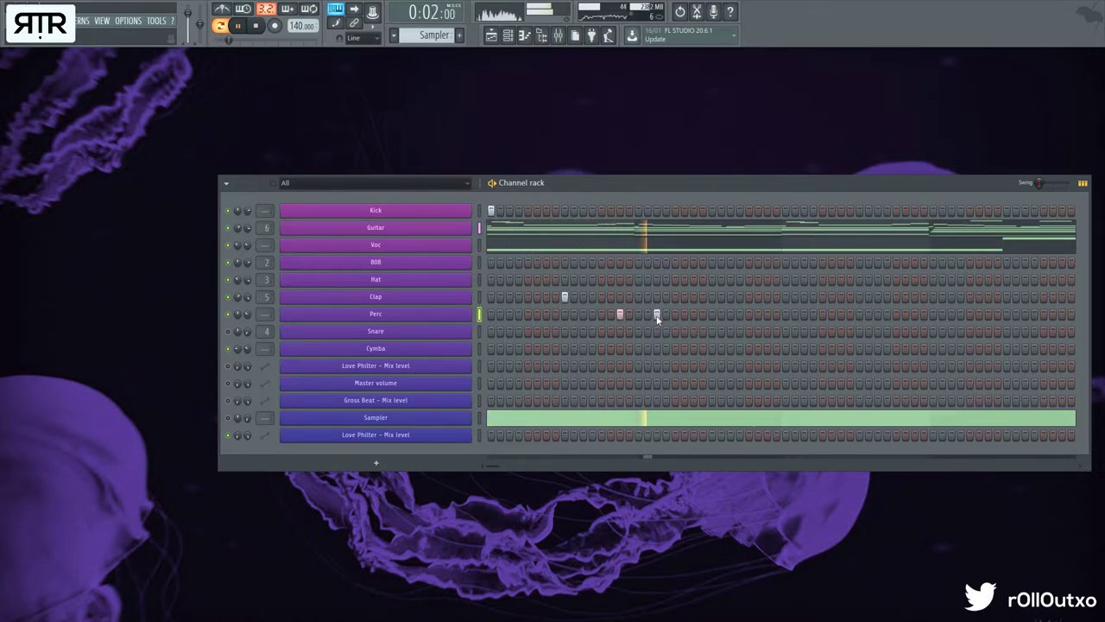
- Continue the pattern with Claps on steps 25 and 41 and Perc hits on steps 47 and 51, and listen
left_click(708, 296)
left_click_drag(643, 183, 593, 164)
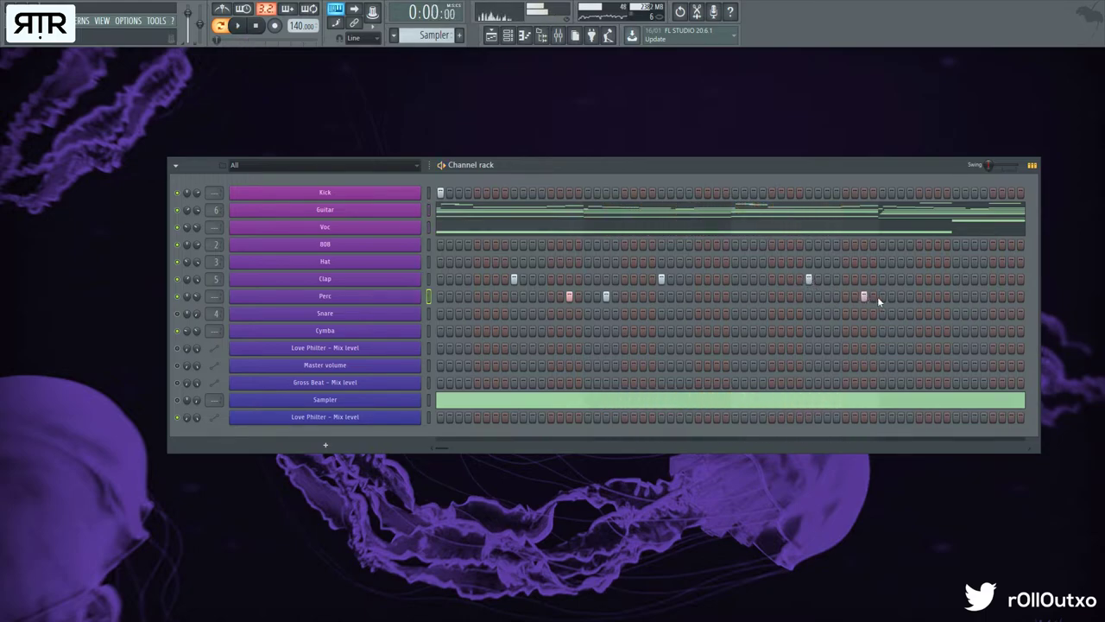
key("space")
left_click(901, 296)
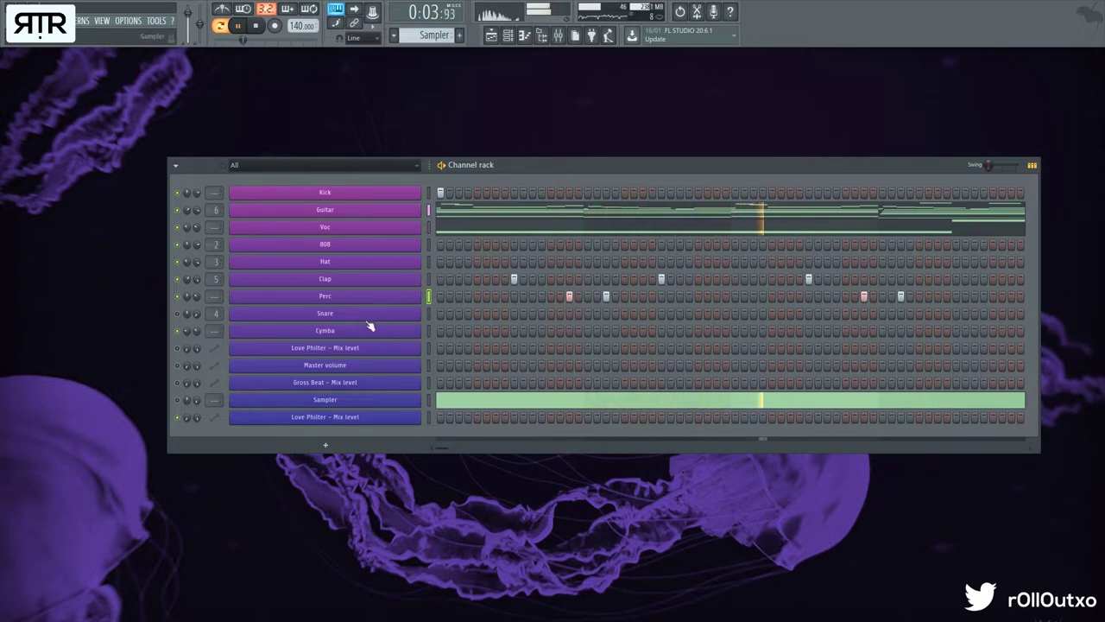
left_click(261, 26)
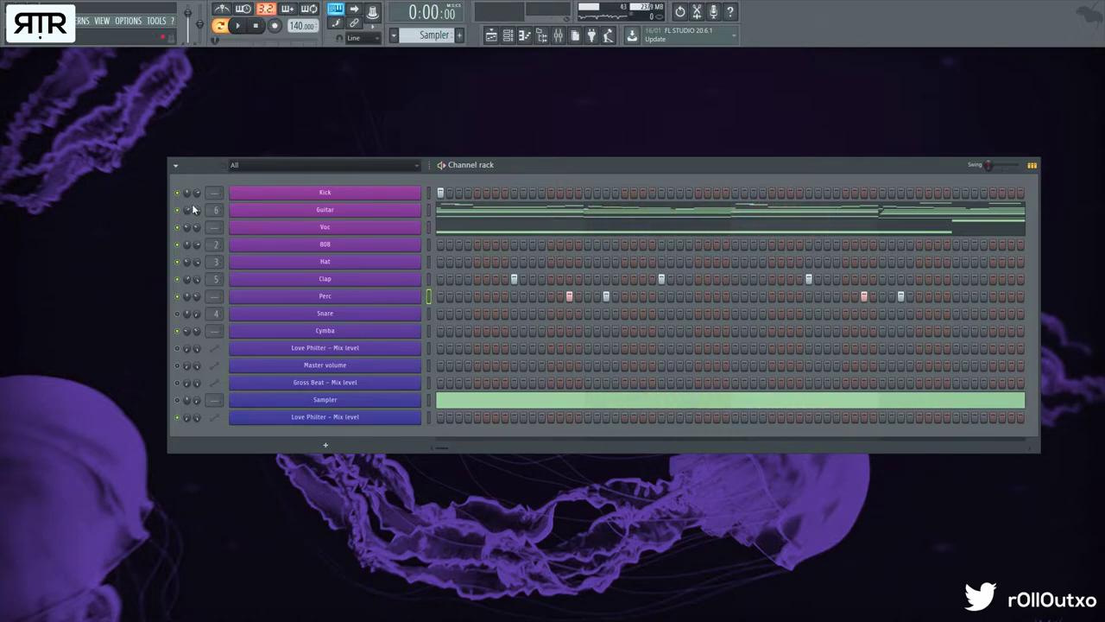
- Fill the Hat channel on every fourth step and open its piano roll
right_click(349, 267)
left_click(526, 299)
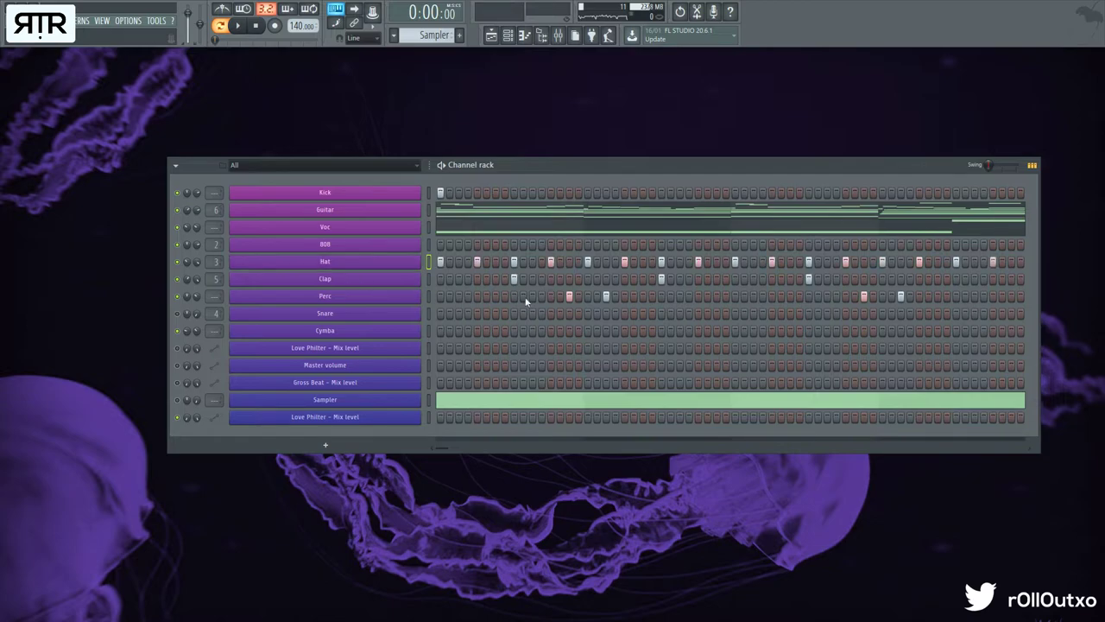
left_click(410, 269)
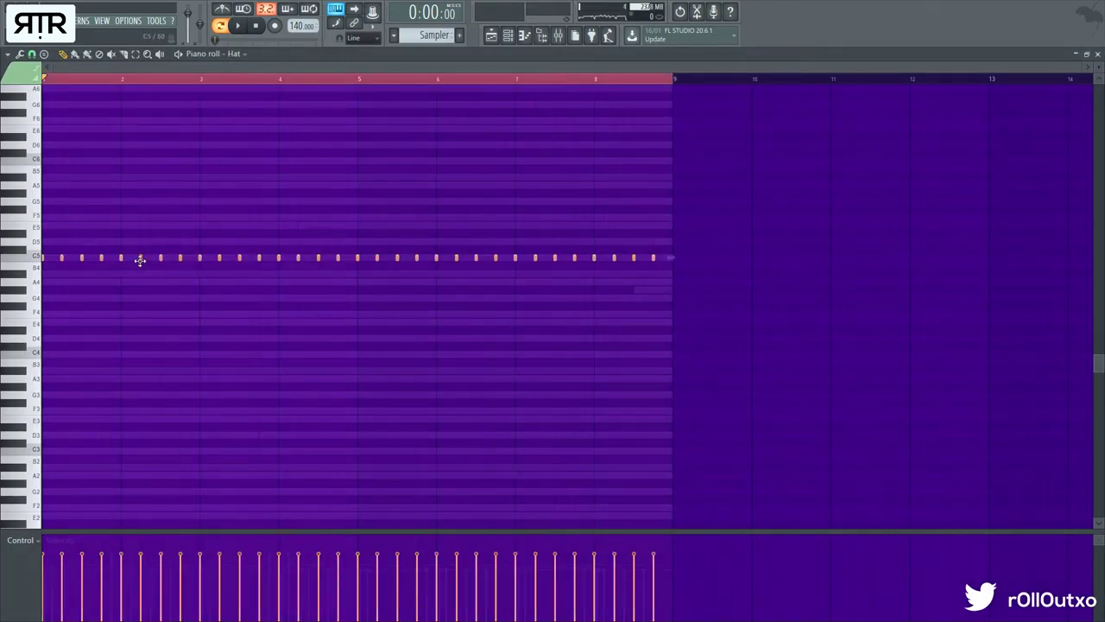
left_click_drag(140, 261, 151, 261)
mouse_move(665, 574)
left_mouse_down()
mouse_move(230, 568)
mouse_move(7, 581)
left_mouse_up()
right_click(112, 382, "ctrl")
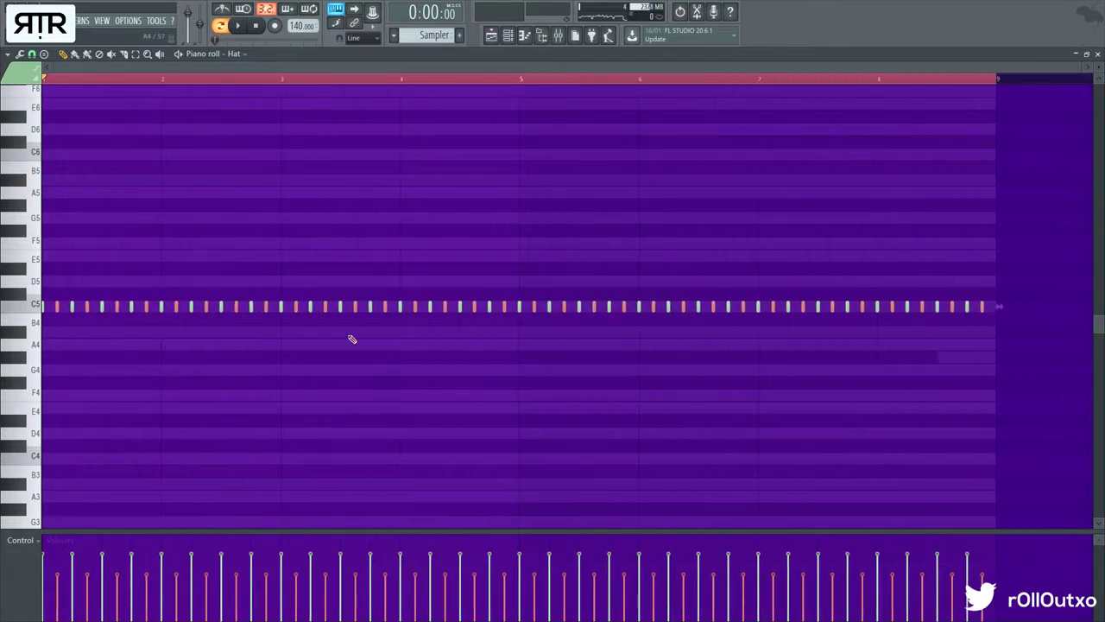
scroll(351, 338, "down", 1)
key("ctrl+alt+z")
key("ctrl+alt+z")
left_click(1097, 53)
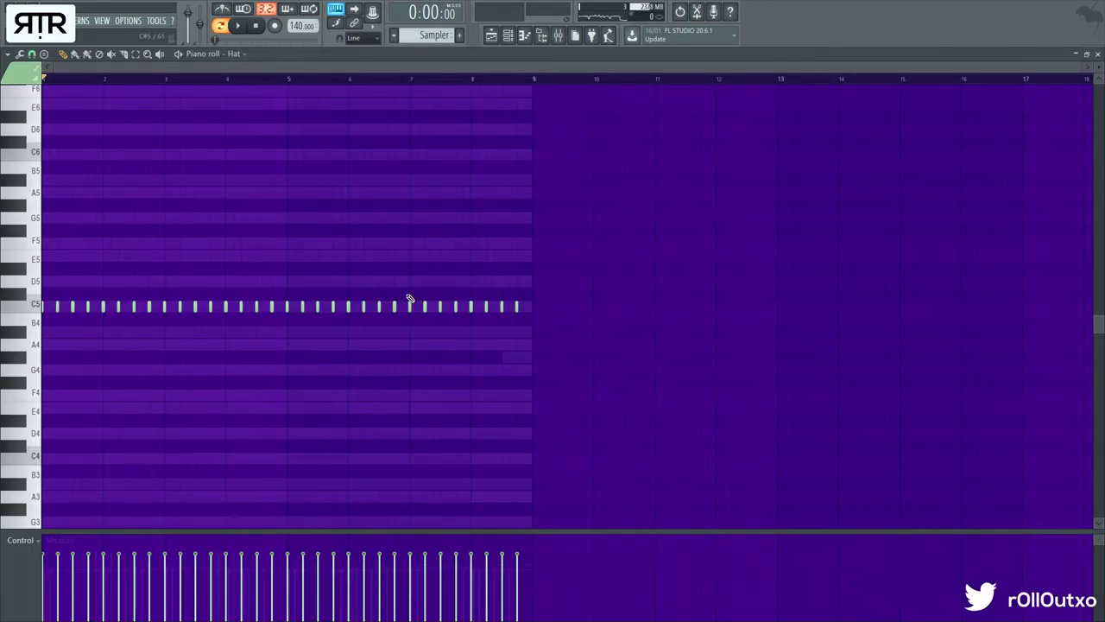
- Add a copy of every hat two steps after the original, lower the velocity of the added hats, and play back the pattern
left_click(439, 263)
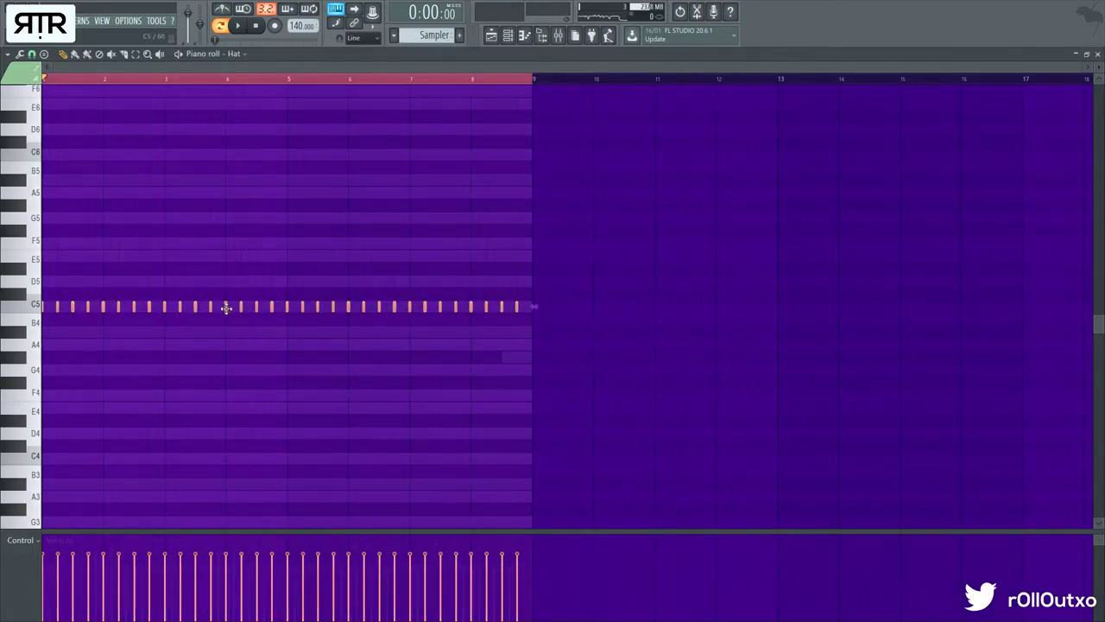
left_click_drag(225, 308, 233, 309)
key("ctrl+d")
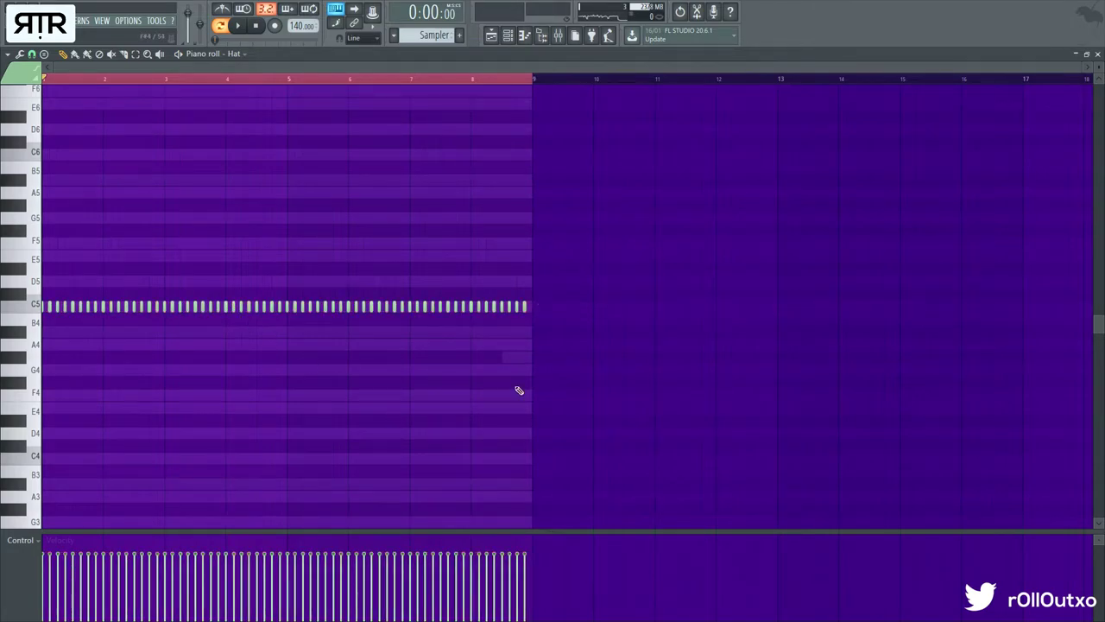
key("ctrl+z")
mouse_move(543, 589)
left_mouse_down()
mouse_move(130, 602)
mouse_move(8, 591)
left_mouse_up()
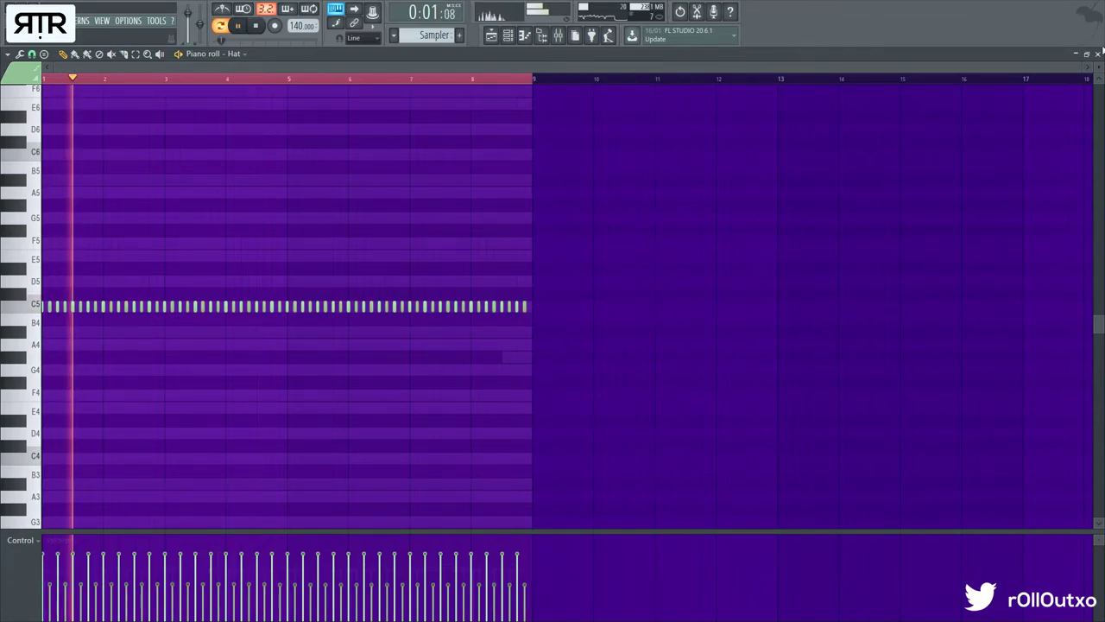
key("F6")
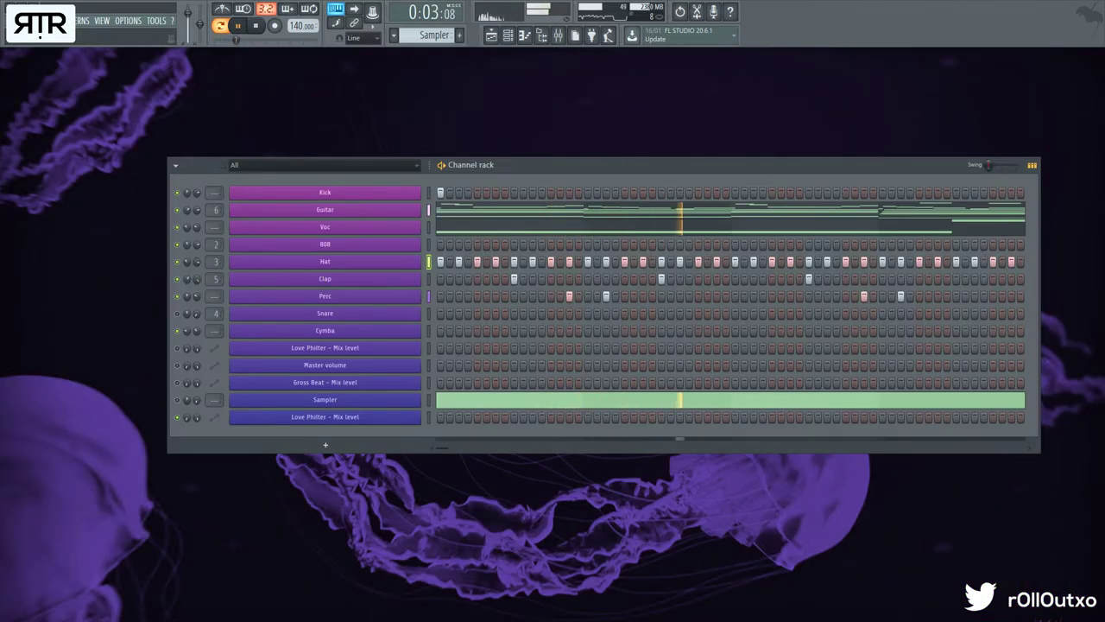
key("space")
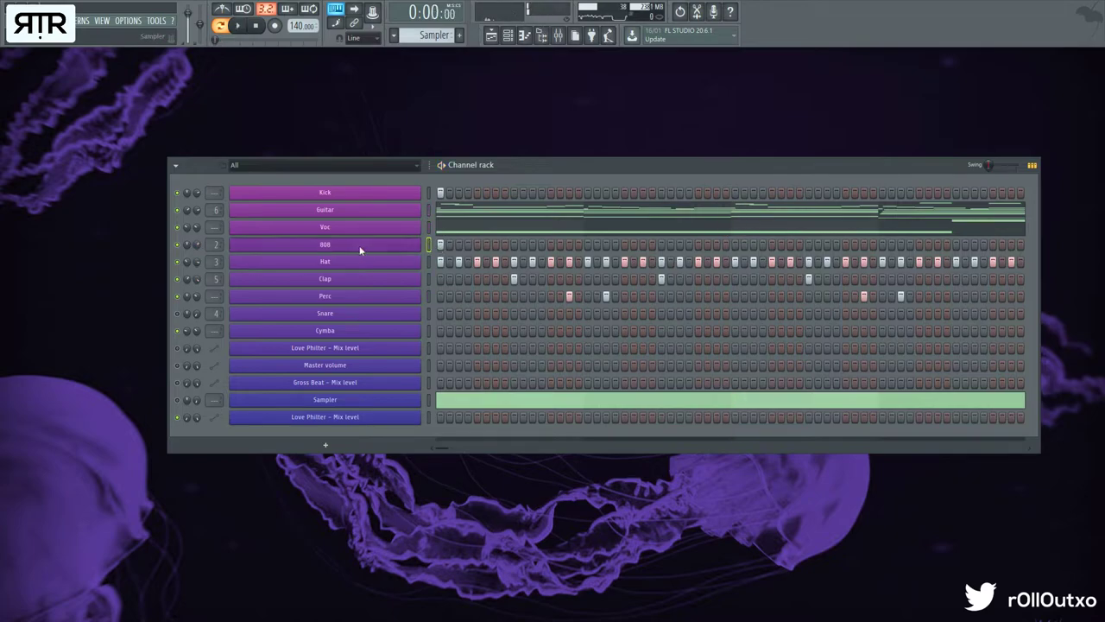
- Place a one-bar D5 at the start of the 808 piano roll, raise its velocity, and play it
key("F7")
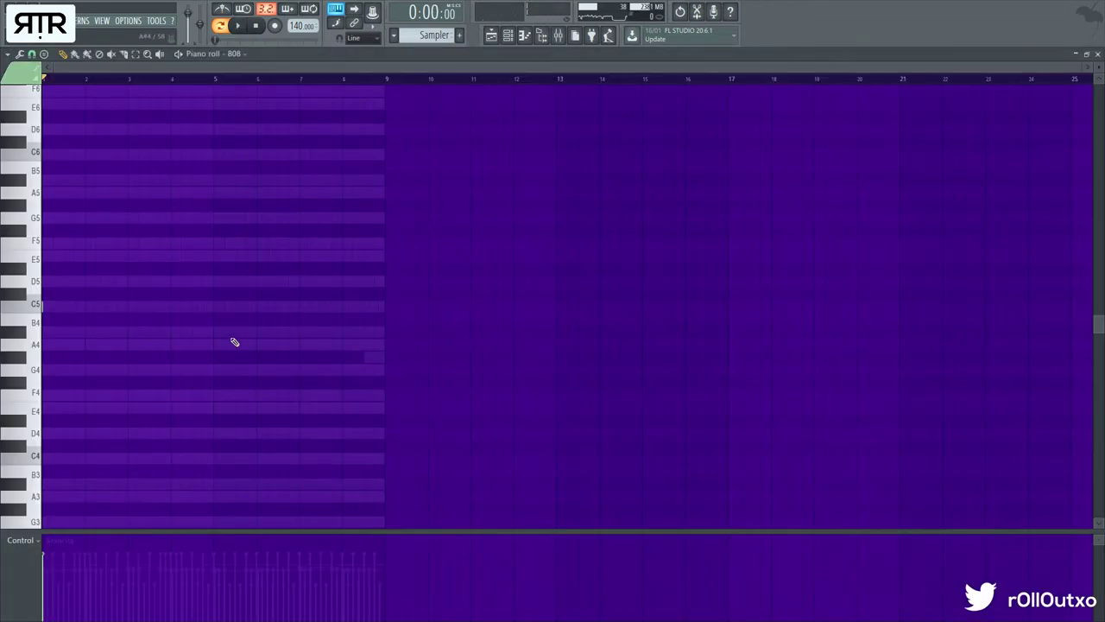
left_click(57, 289)
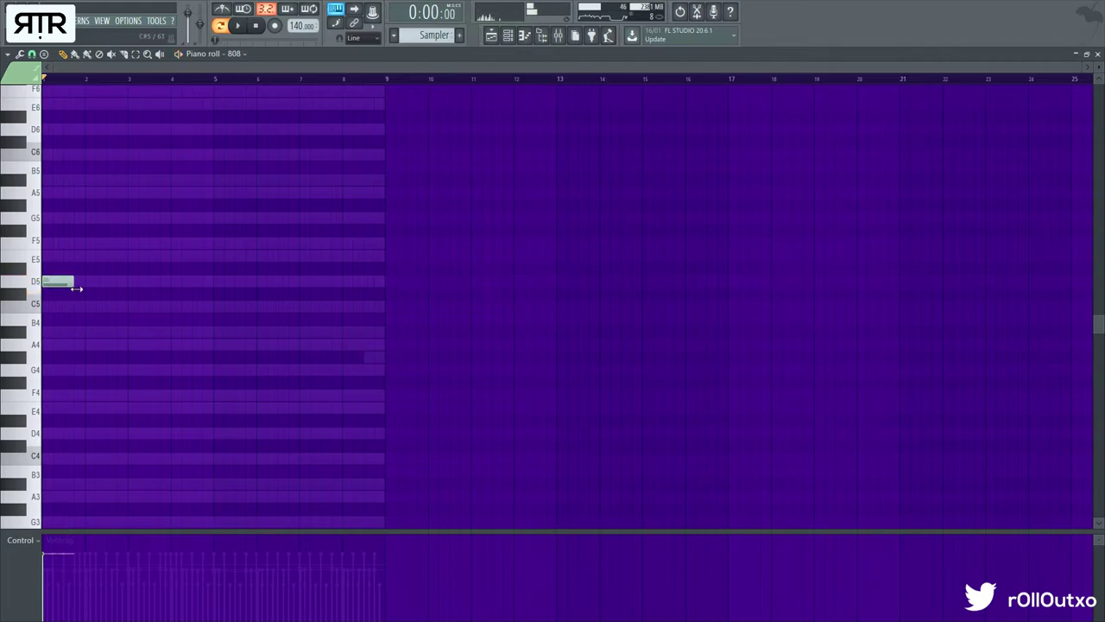
scroll(76, 317, "up", 4)
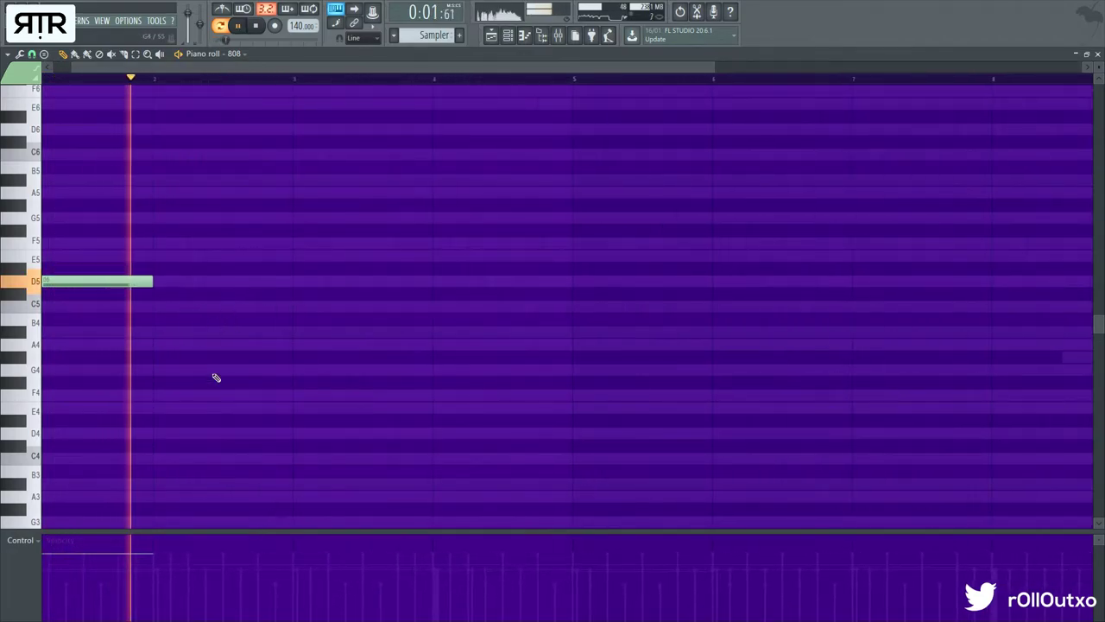
key("space")
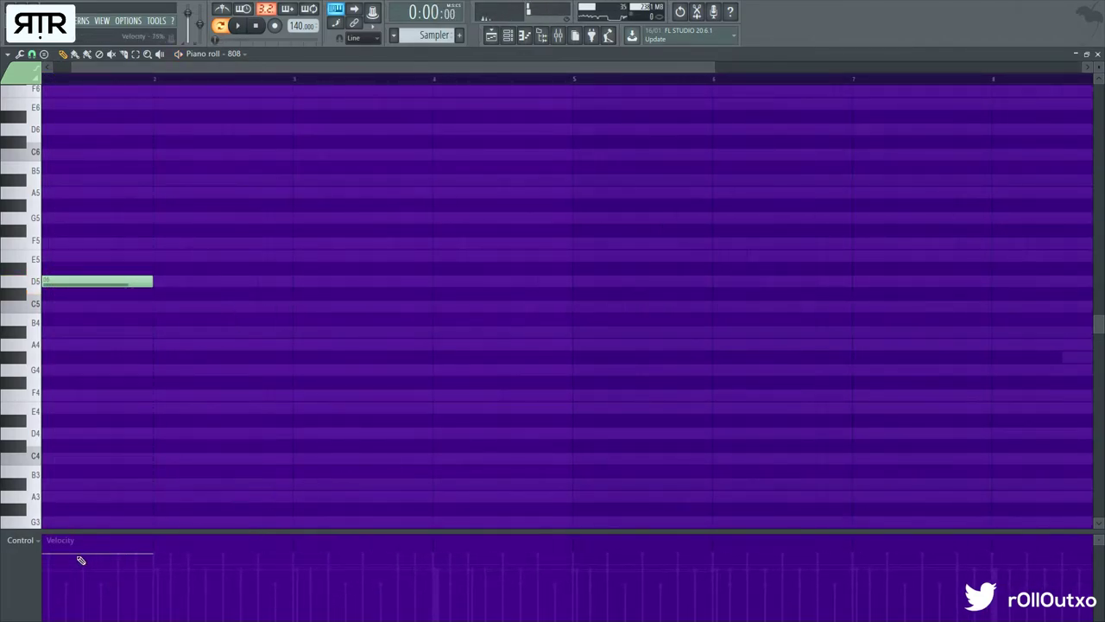
scroll(76, 516, "down", 1)
left_click_drag(44, 548, 44, 541)
key("space")
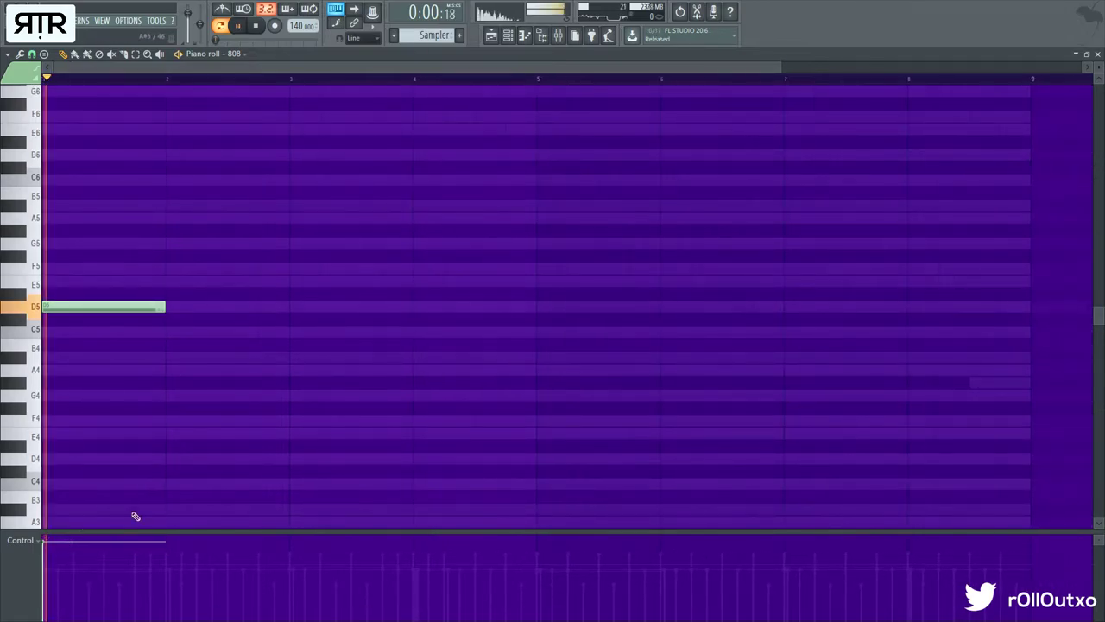
- Add one-beat D5 notes on the last beat of bar 2 and the first beat of bar 3, and close the 808 piano roll
left_click(263, 308)
left_click_drag(367, 304, 299, 316)
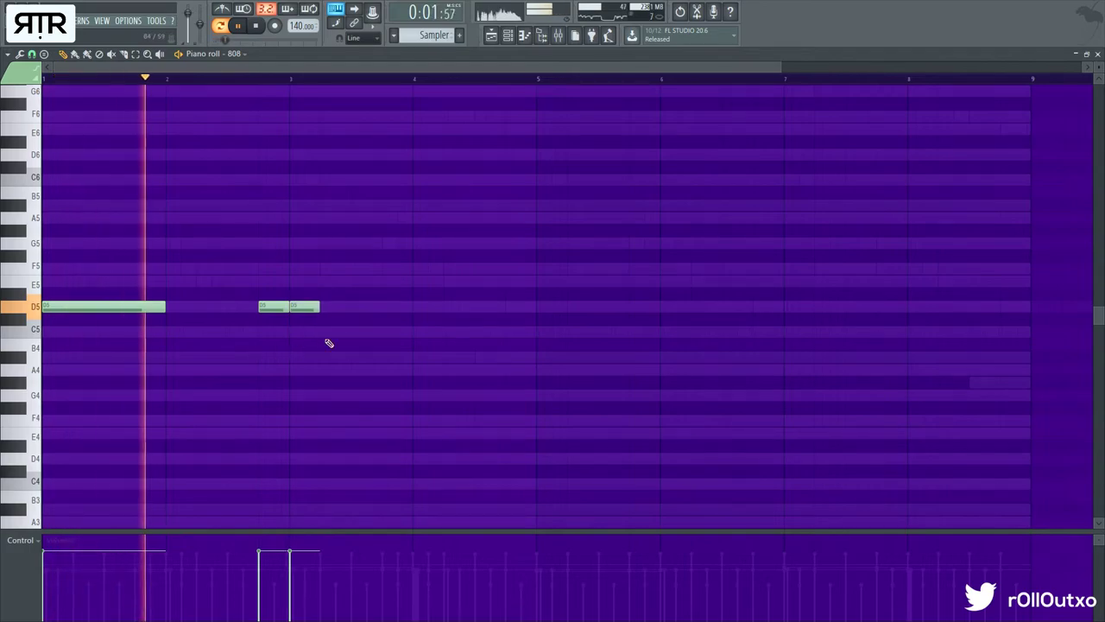
left_click(1097, 54)
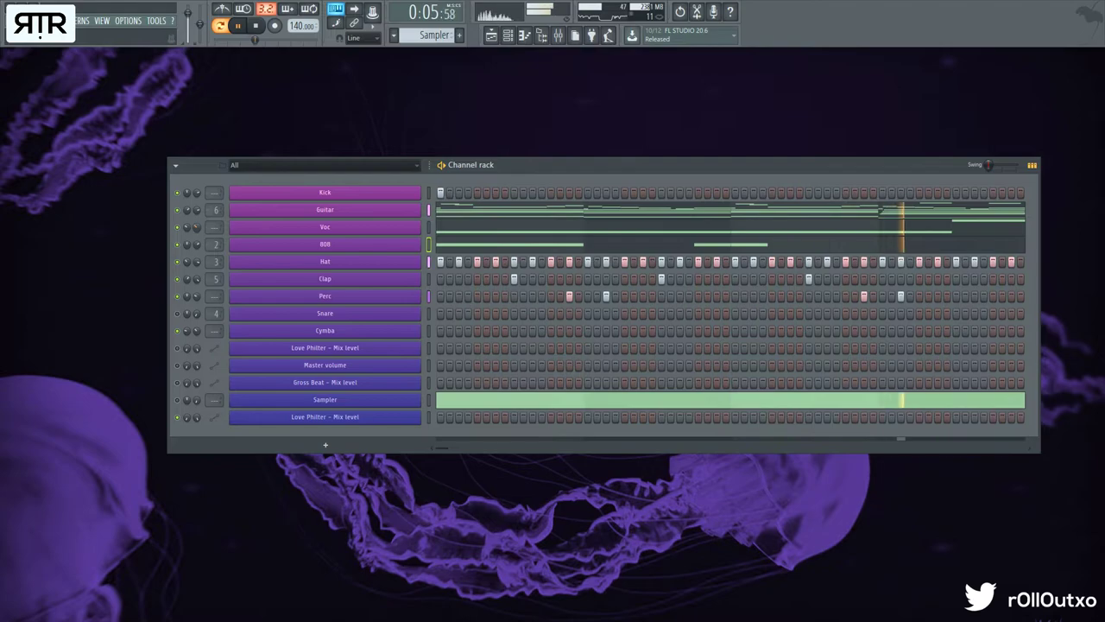
- Open the Gross Beat effect on the Guitar mixer track, solo that track, and start playback
left_click(542, 34)
left_click(557, 35)
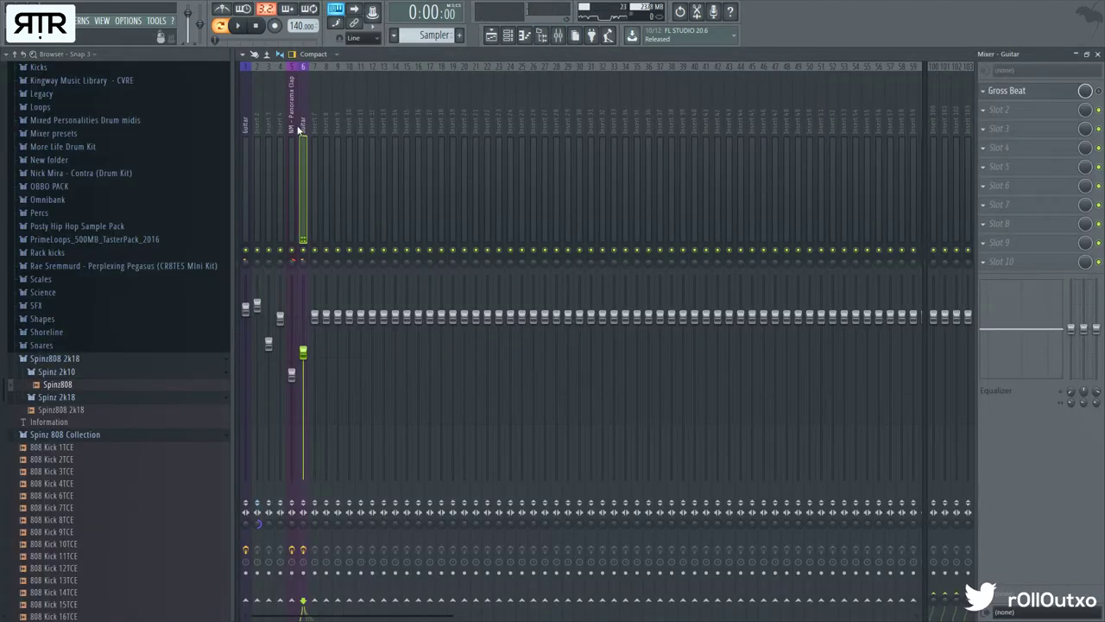
left_click(1009, 95)
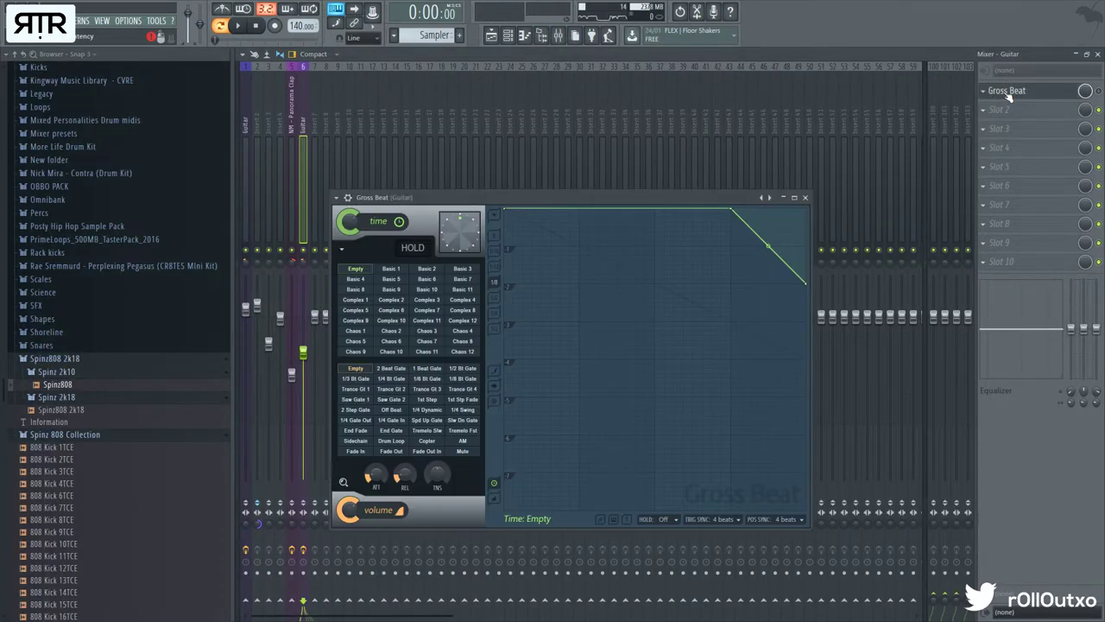
right_click(303, 250)
key("space")
left_click(1047, 99)
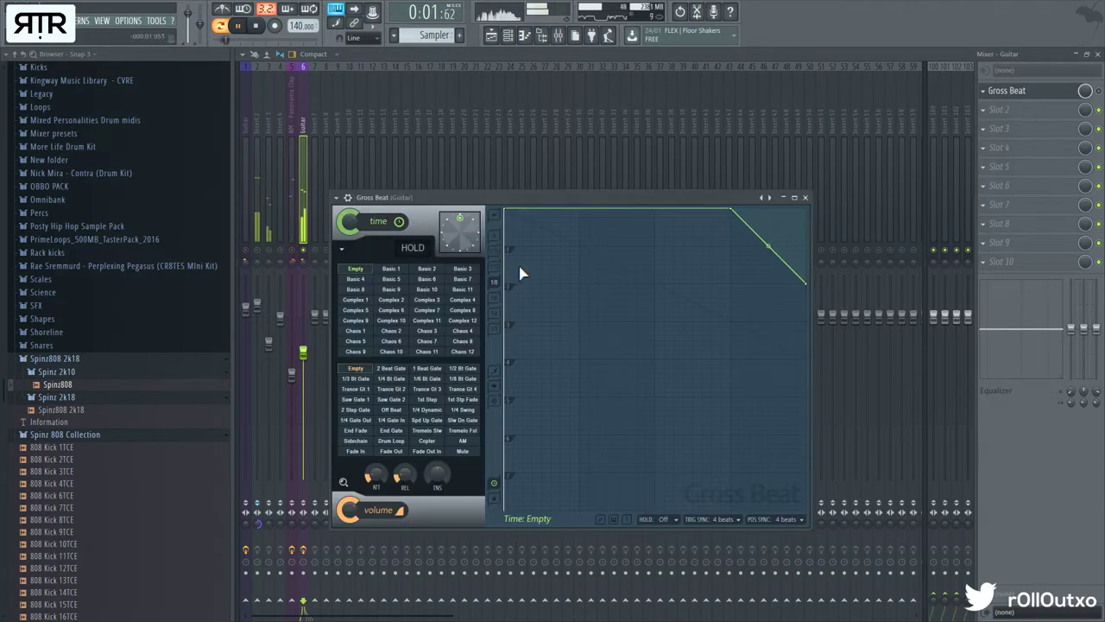
- Enable Gross Beat on the Guitar mixer track, listen to it in playback, and close the mixer and the effect window
key("space")
mouse_move(821, 254)
left_mouse_down()
mouse_move(816, 302)
mouse_move(813, 246)
left_mouse_up()
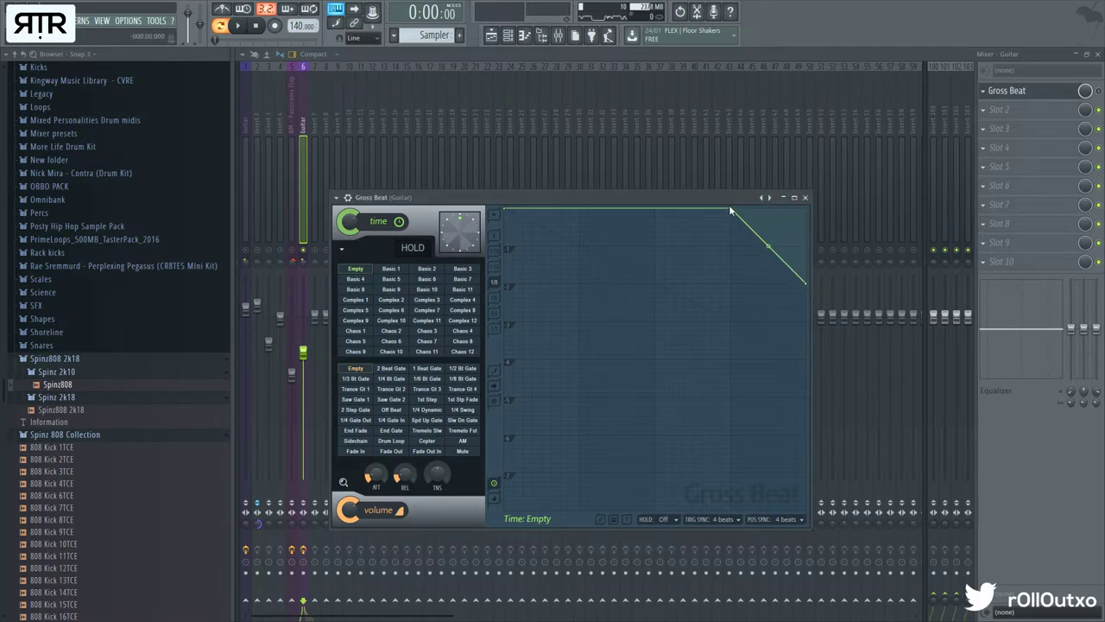
key("space")
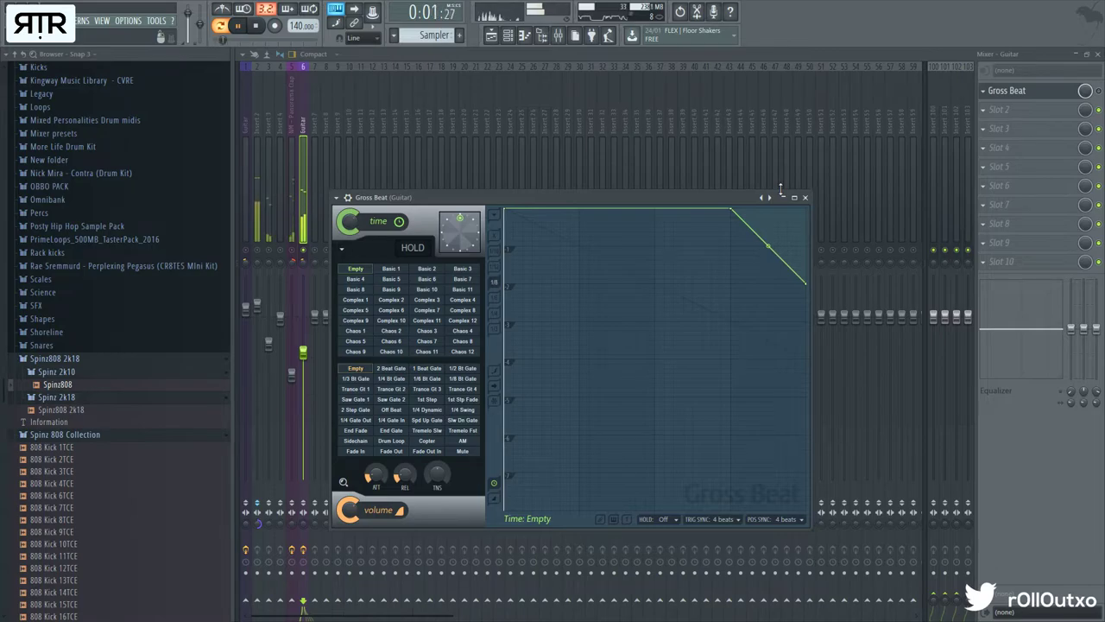
left_click(1099, 90)
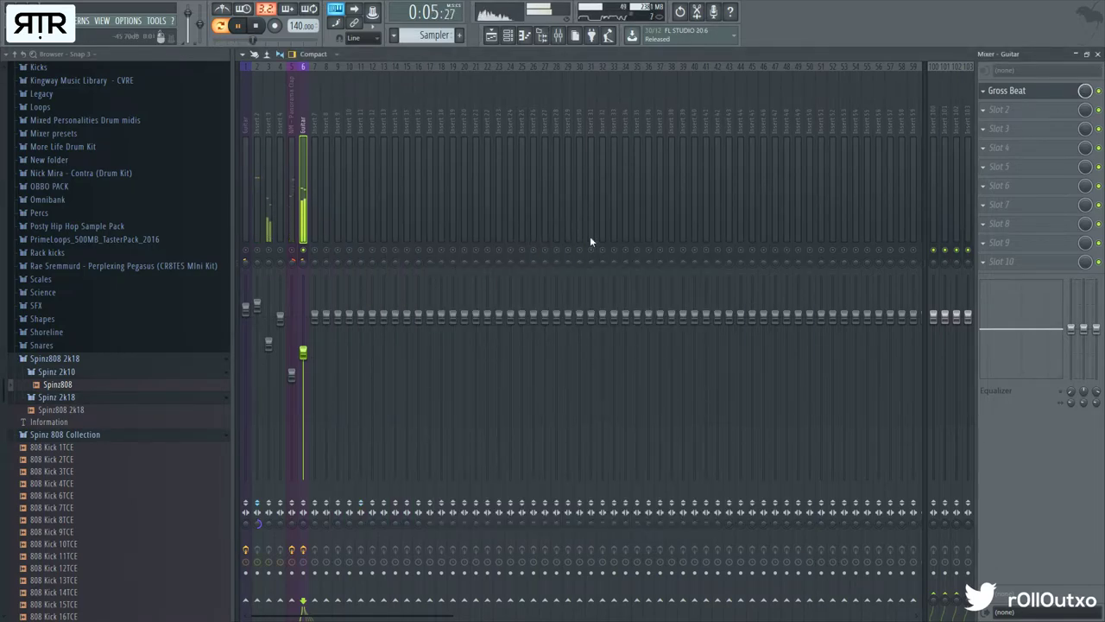
key("space")
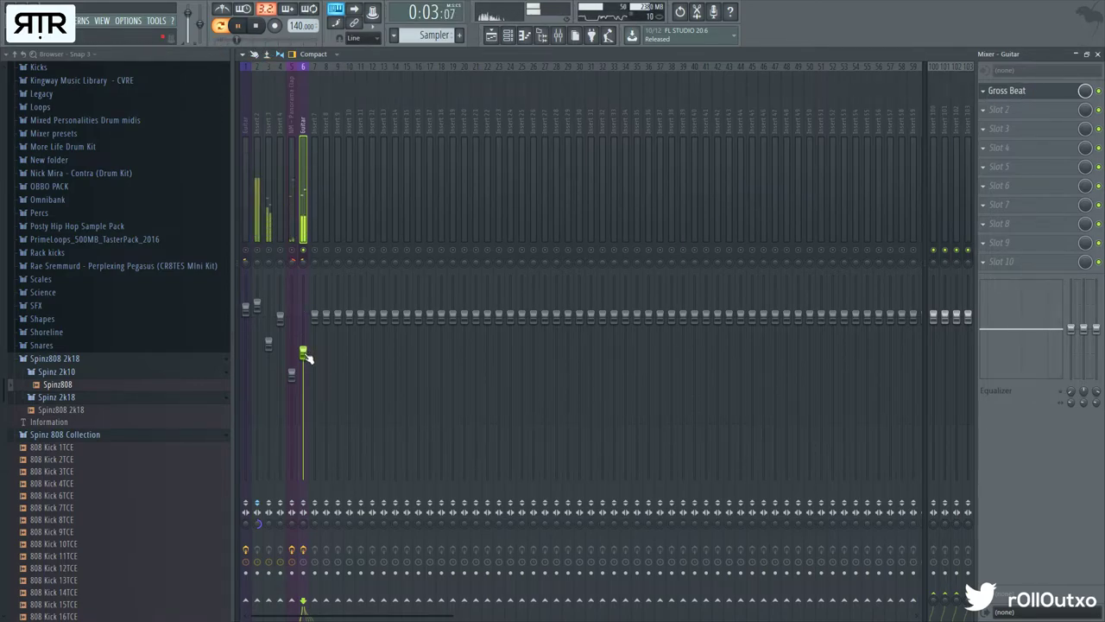
left_click(1098, 53)
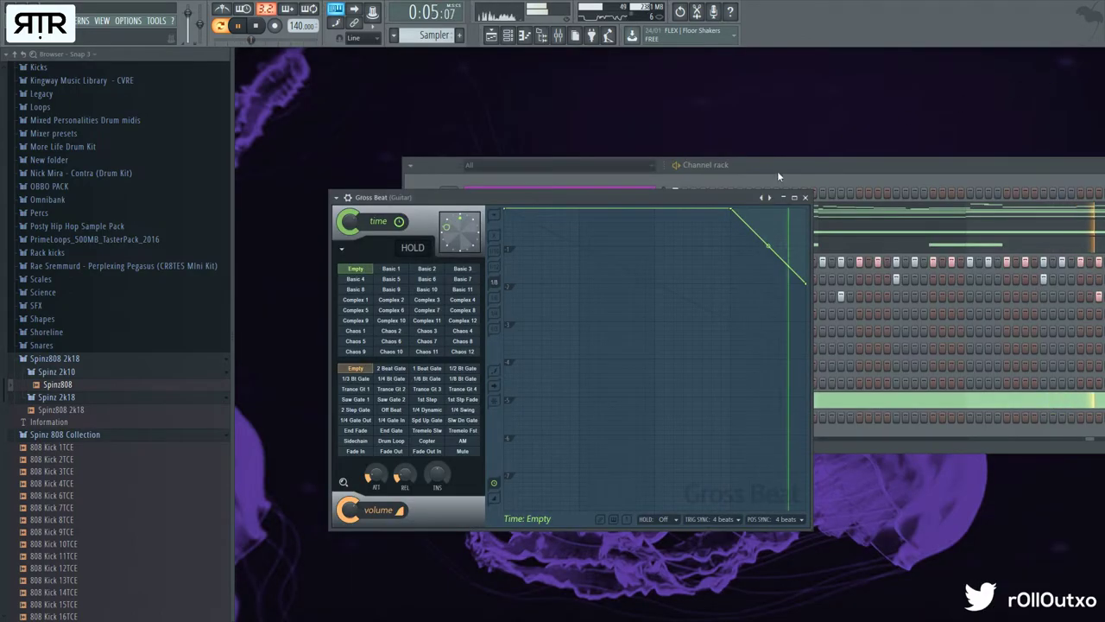
left_click(807, 199)
left_click_drag(751, 164, 618, 127)
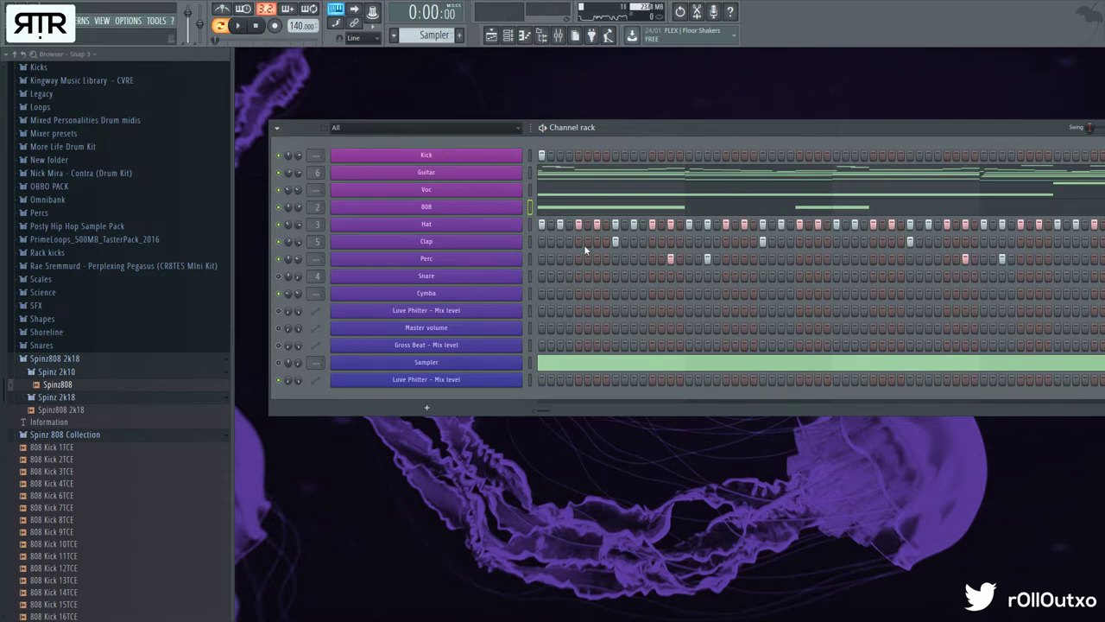
- Transpose all Perc notes up to D5, unsolo the Guitar mixer track, and play the pattern
key("F7")
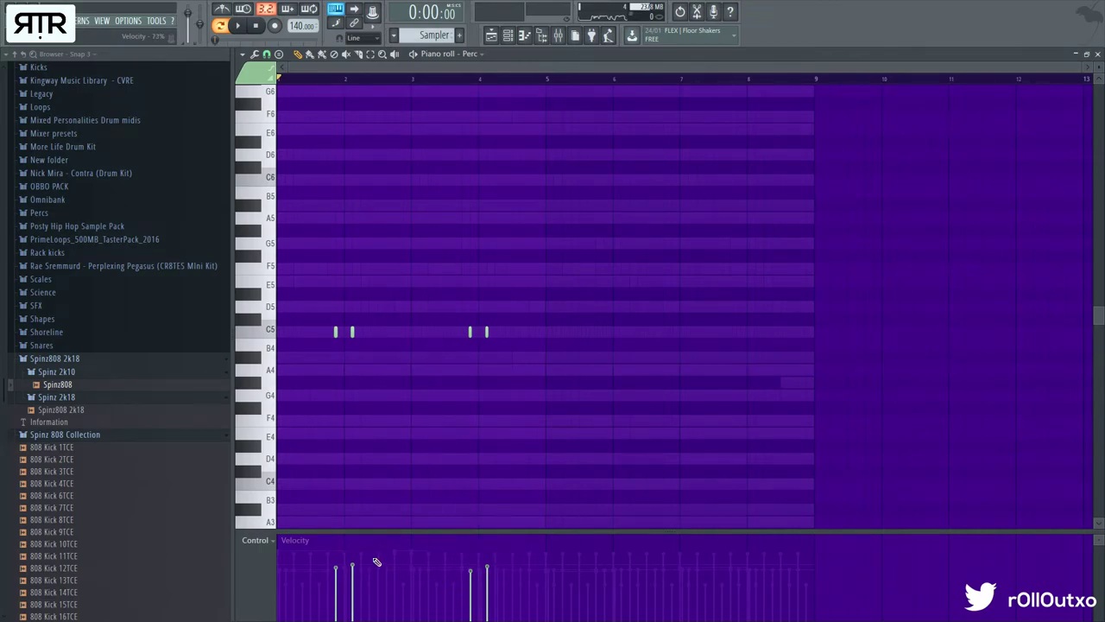
key("ctrl+a")
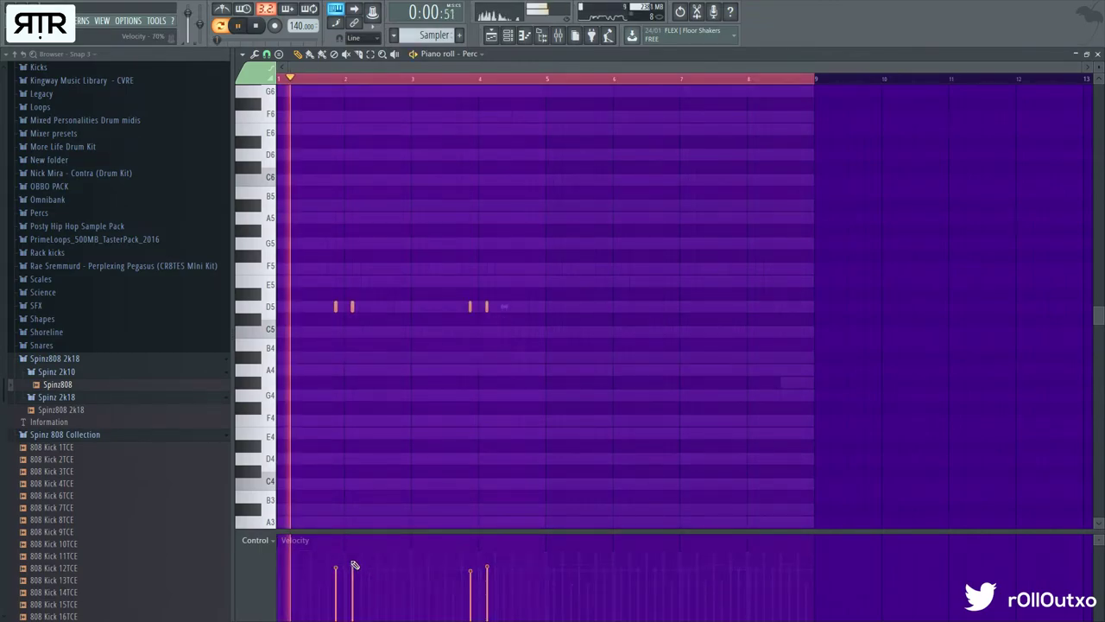
key("F6")
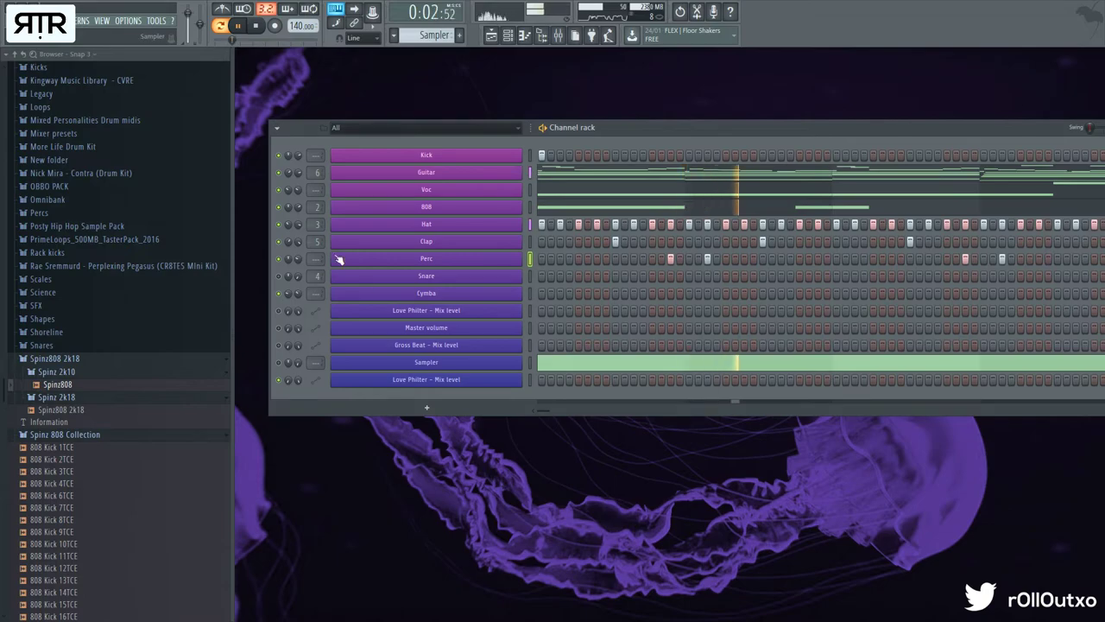
key("space")
left_click(558, 38)
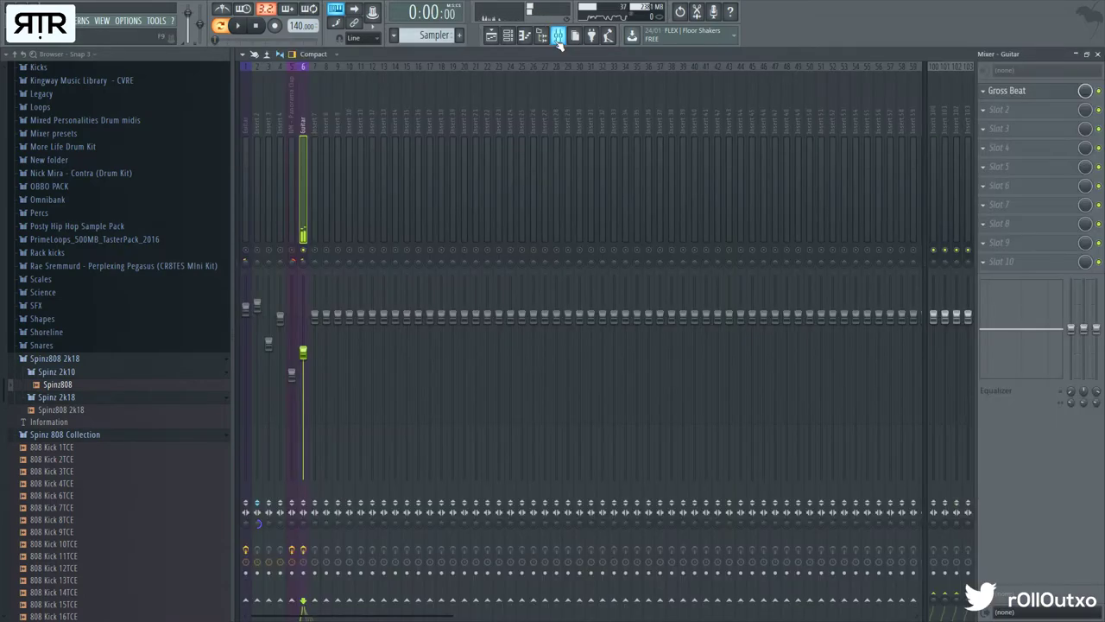
key("space")
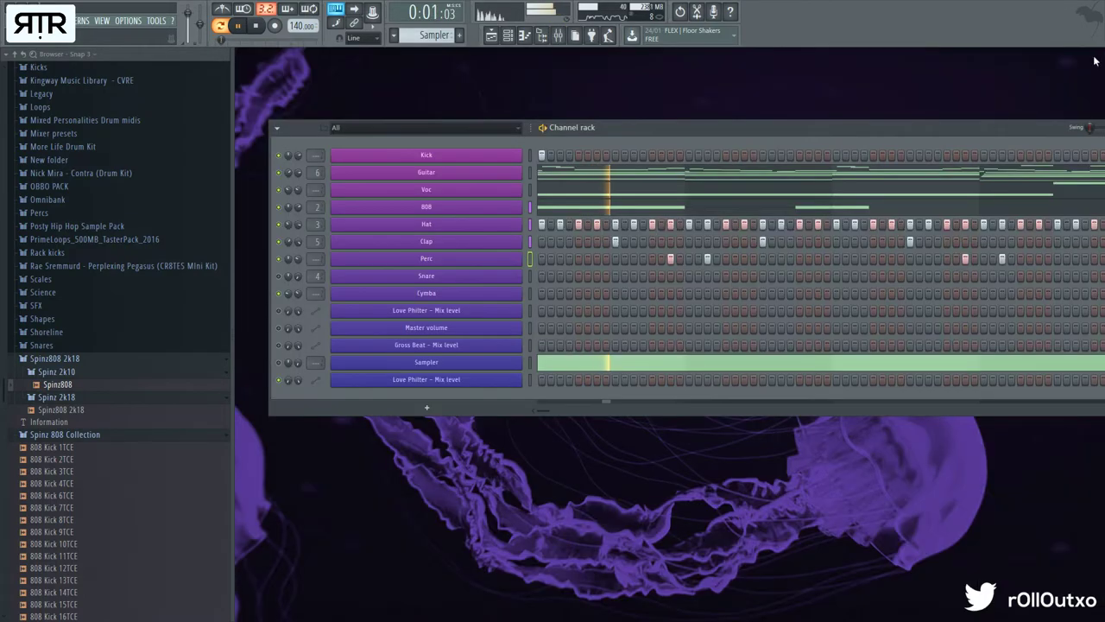
- Delete the 808 note on the last beat of bar 2 and close the piano roll
left_click(592, 210)
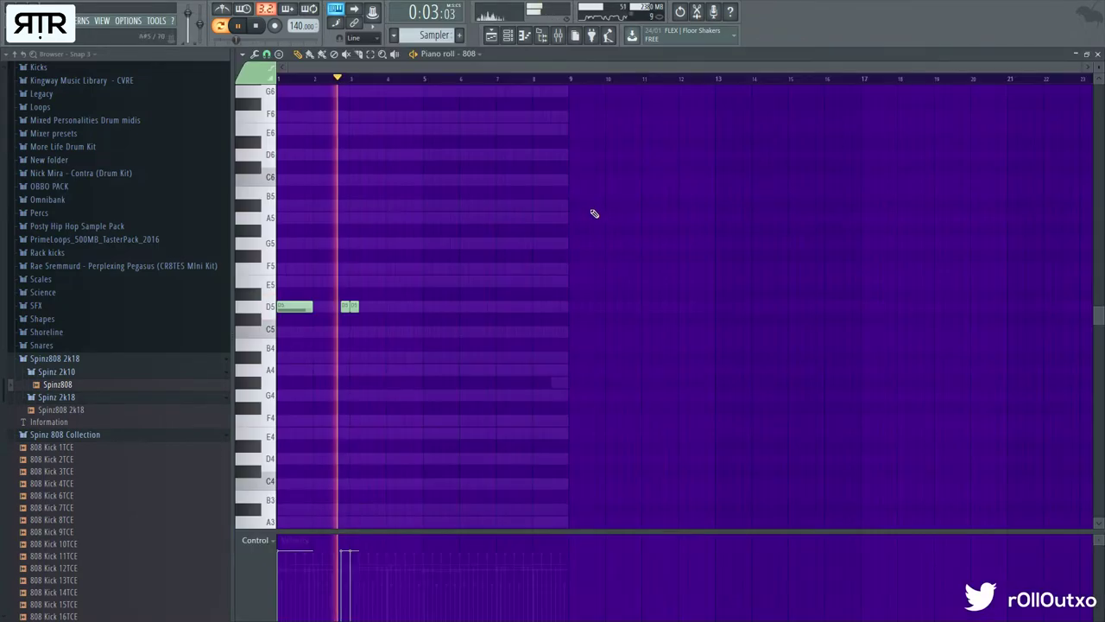
scroll(309, 340, "up", 3)
key("space")
key("space")
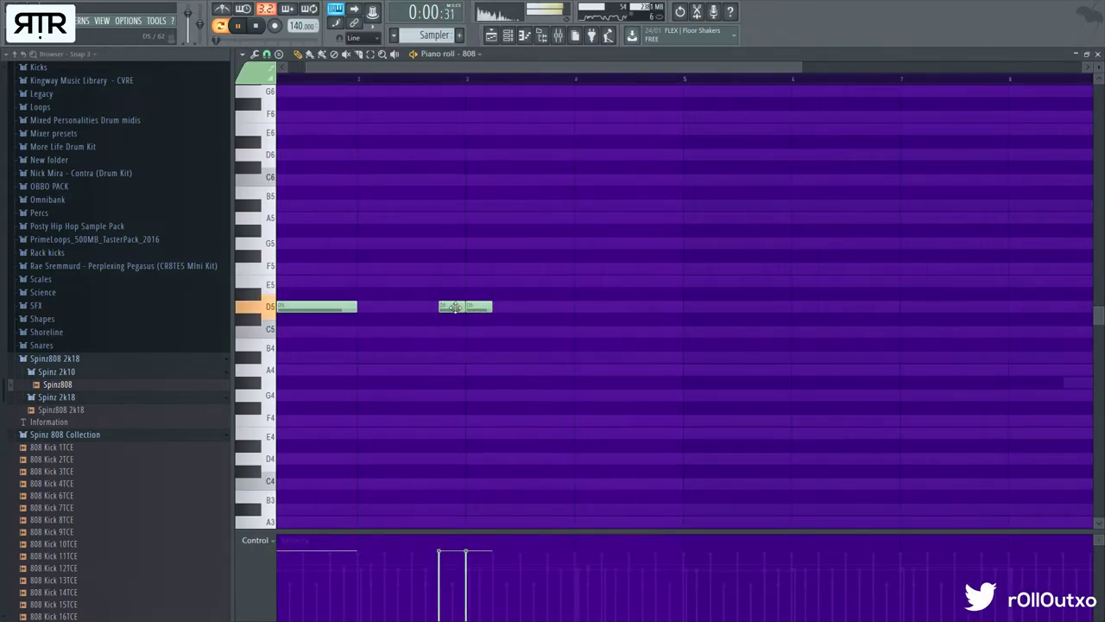
right_click(460, 307)
scroll(467, 307, "up", 1)
left_click(1097, 54)
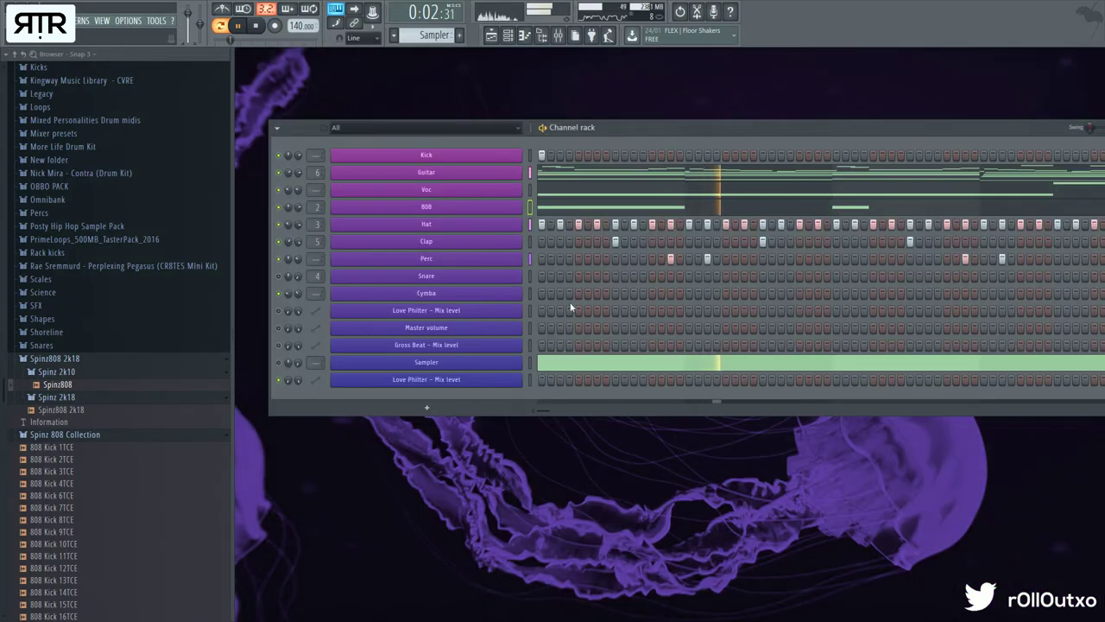
- Add kicks on steps 31 and 33, hide the browser, and play the pattern
left_click(818, 155)
left_click(836, 156)
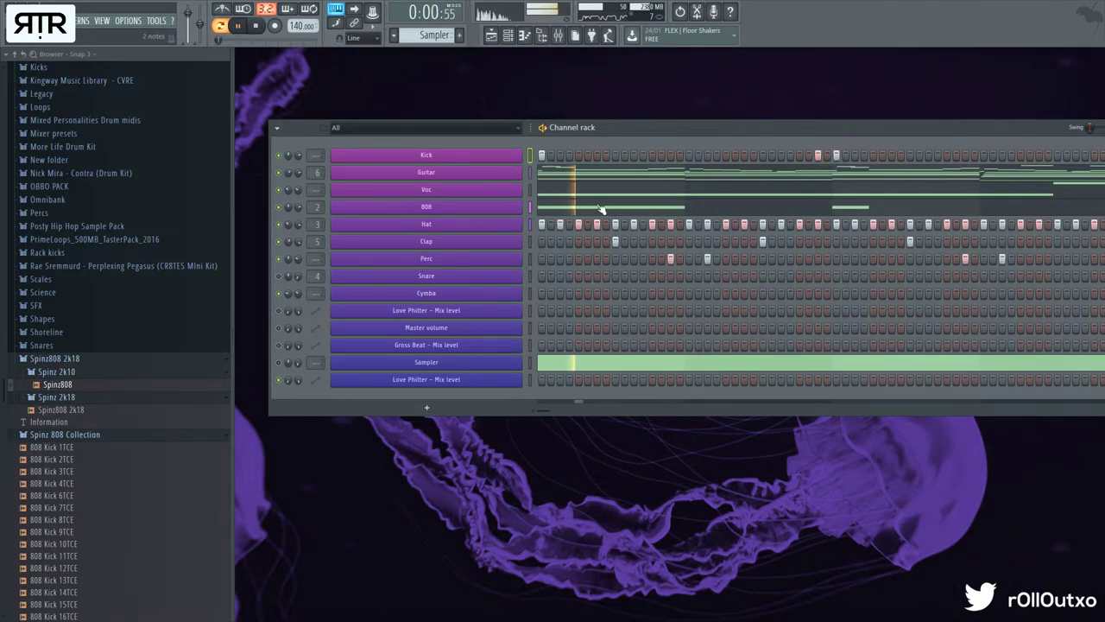
key("space")
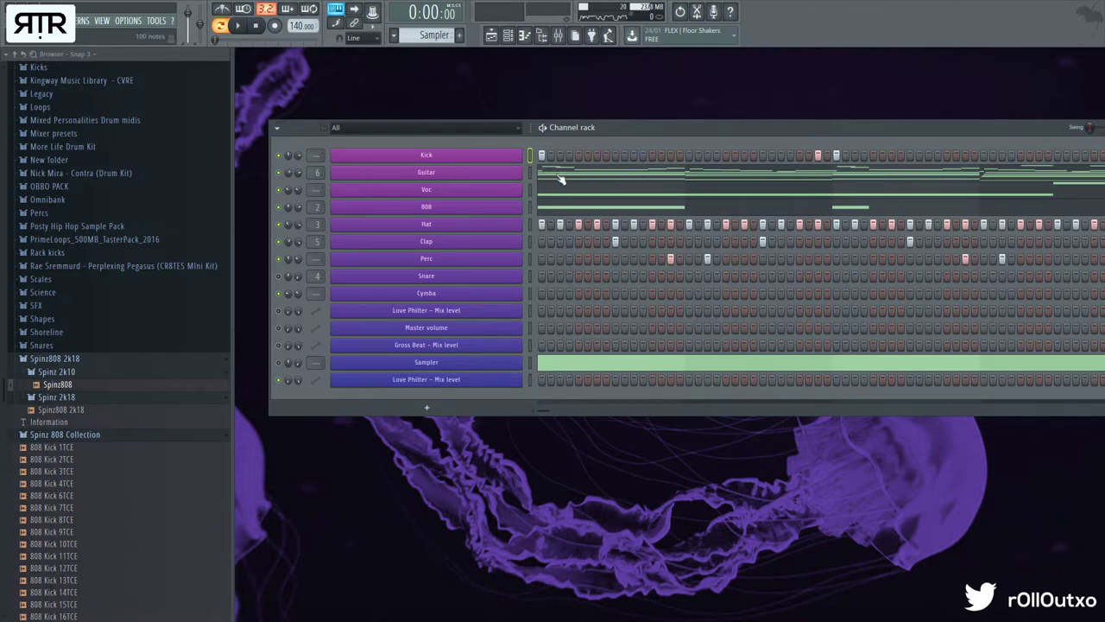
left_click(546, 36)
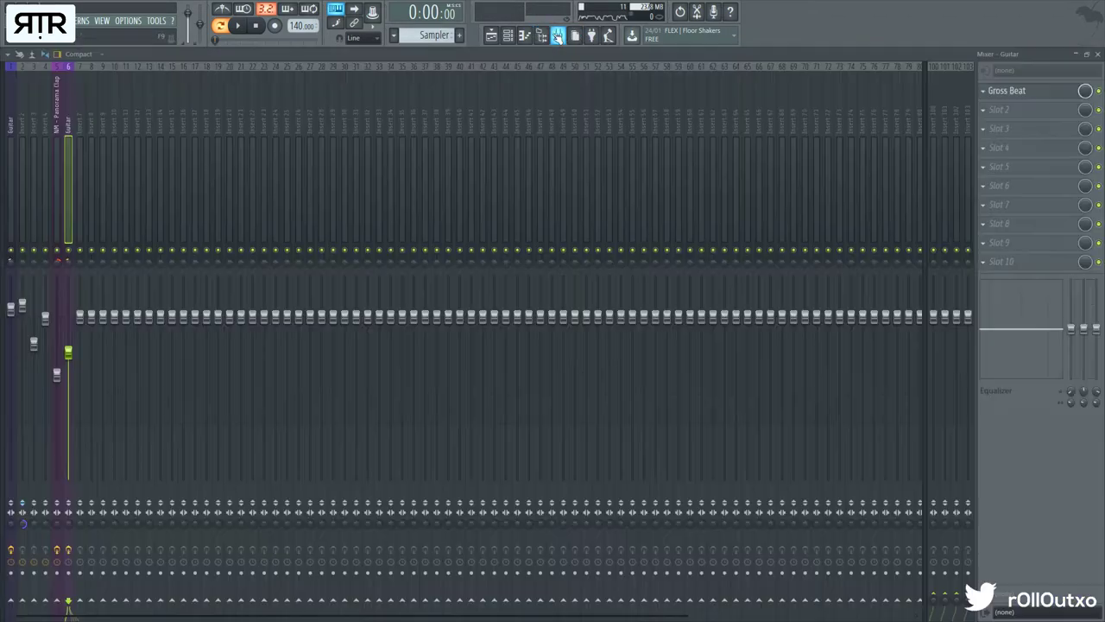
key("space")
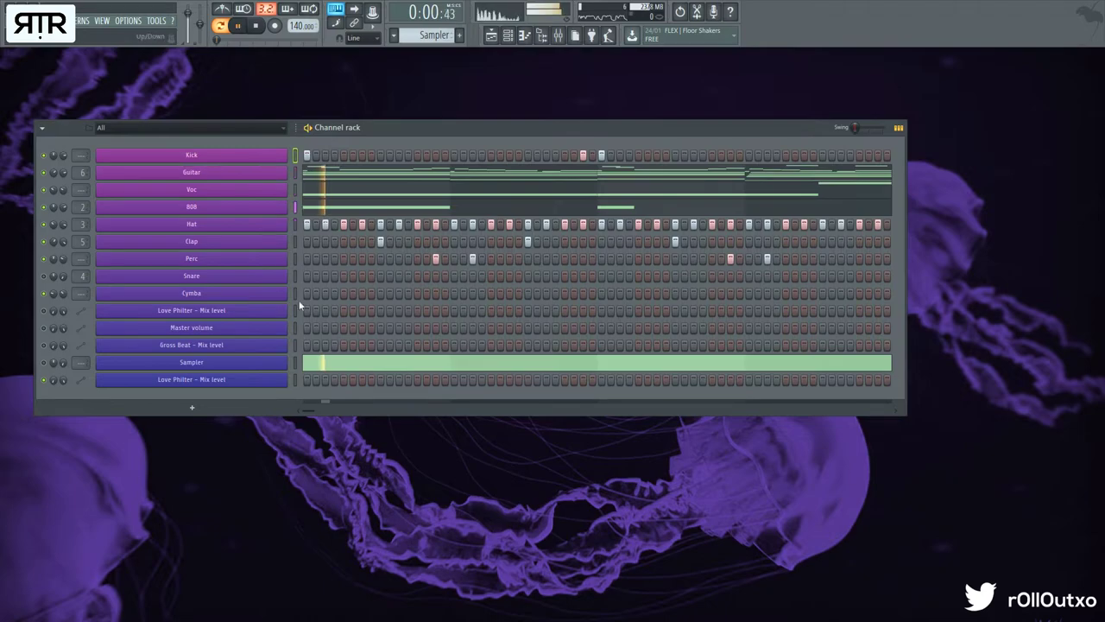
- Lengthen the 808's bar 3 D5 to three beats and add G5 notes of 1.5 and 0.5 beats from beat 3 of bar 4
left_click(397, 210)
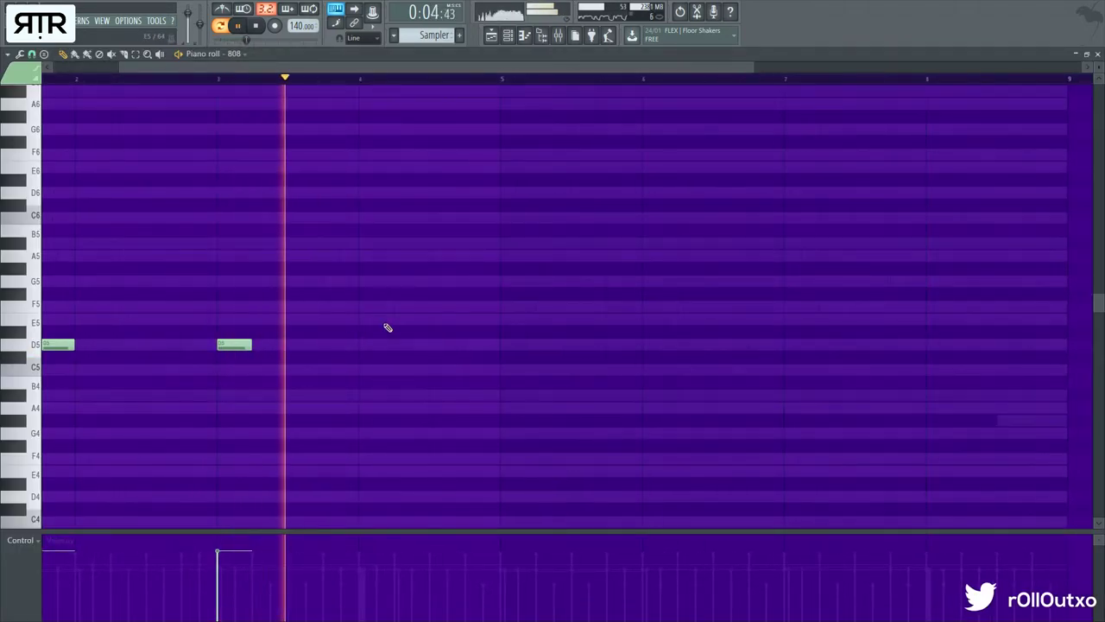
key("space")
key("space")
left_click_drag(249, 346, 455, 246)
key("ctrl+z")
key("space")
key("space")
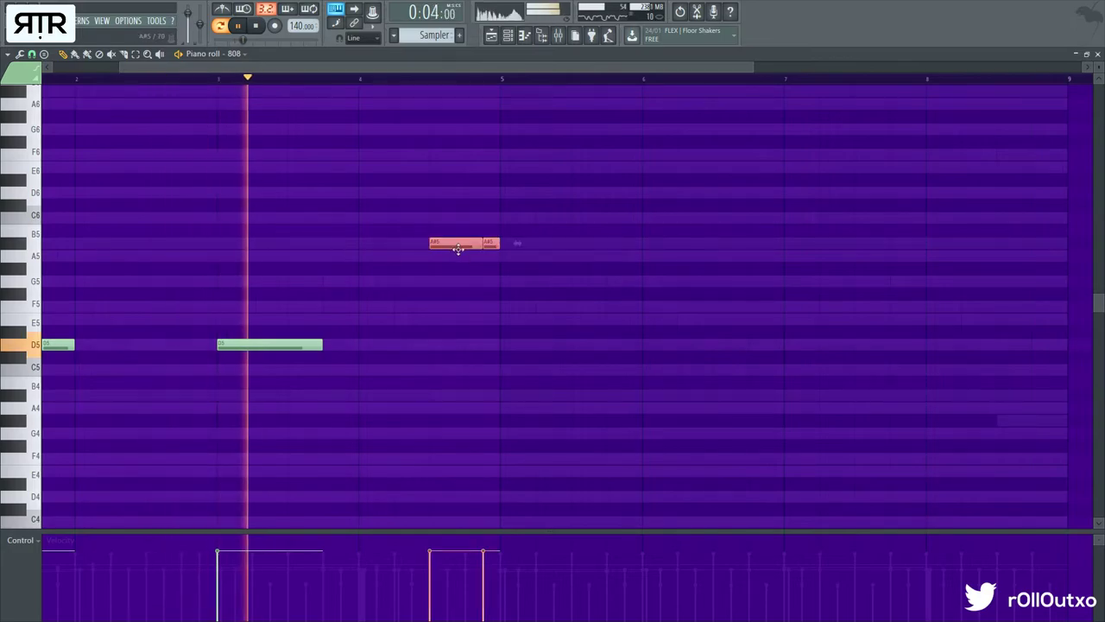
left_click_drag(447, 285, 446, 285)
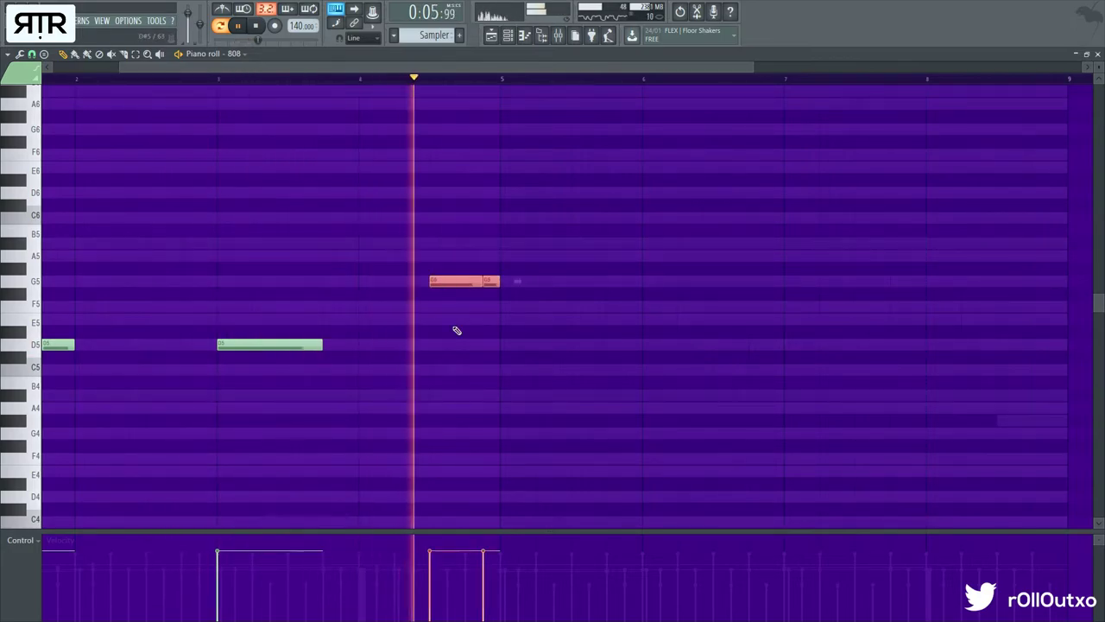
- Duplicate all the 808 notes of bars 1 to 4 into bars 5 to 8
left_click(456, 329, "ctrl")
scroll(444, 389, "down", 2)
key("ctrl+a")
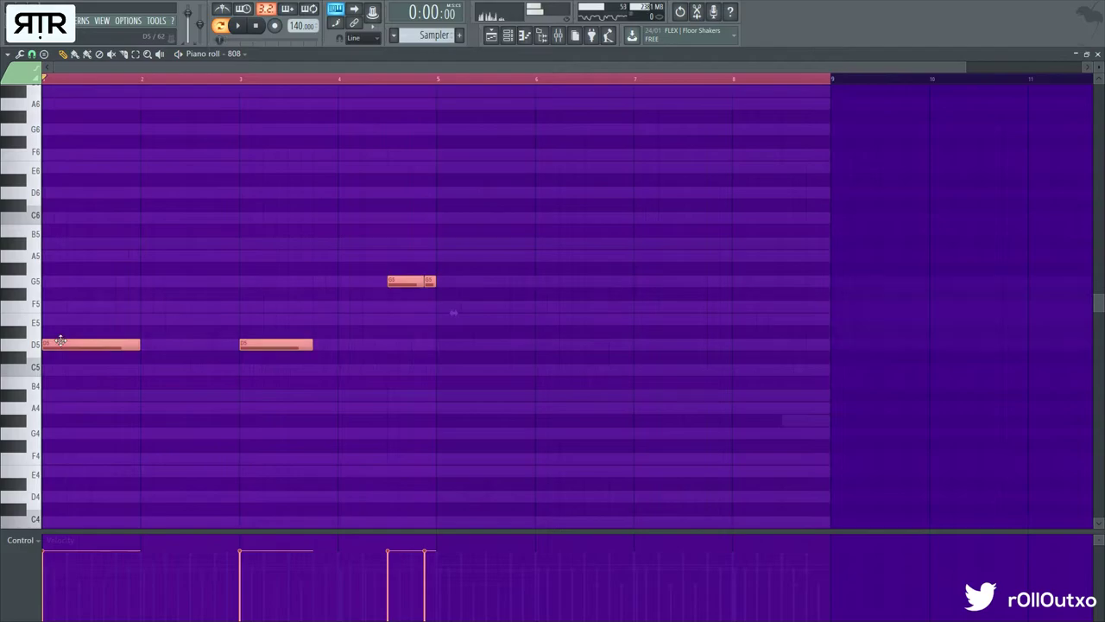
key("ctrl+b")
- Add a two-beat E5 on beat 2 and a one-beat F5 on beat 4 of bar 6 in the 808 part
left_click_drag(458, 329, 453, 328)
left_click(522, 320, "ctrl")
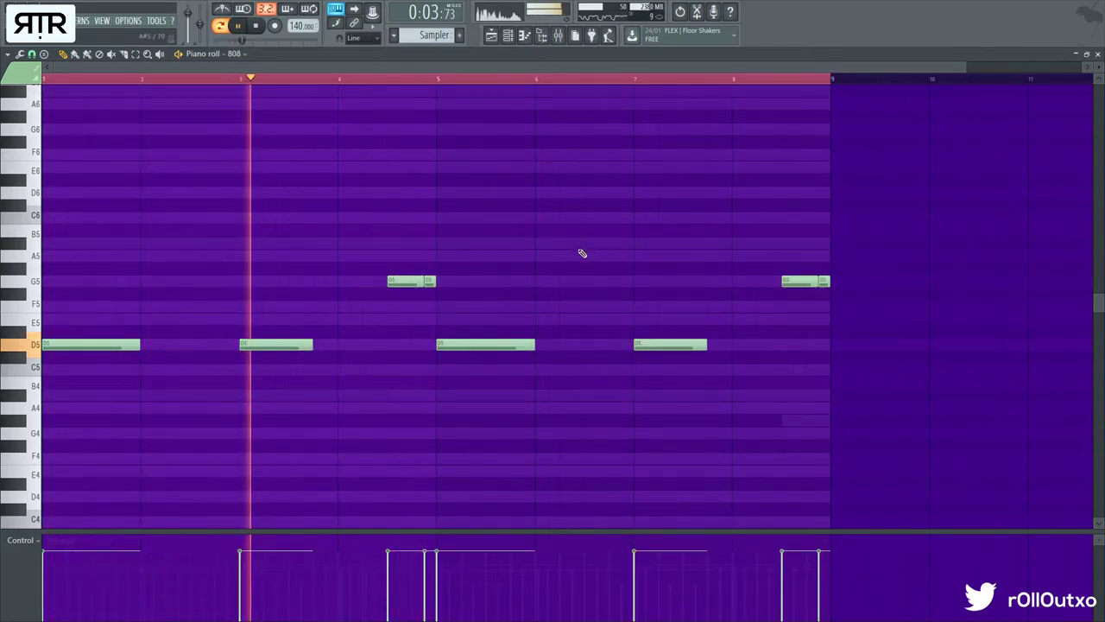
left_click(538, 318)
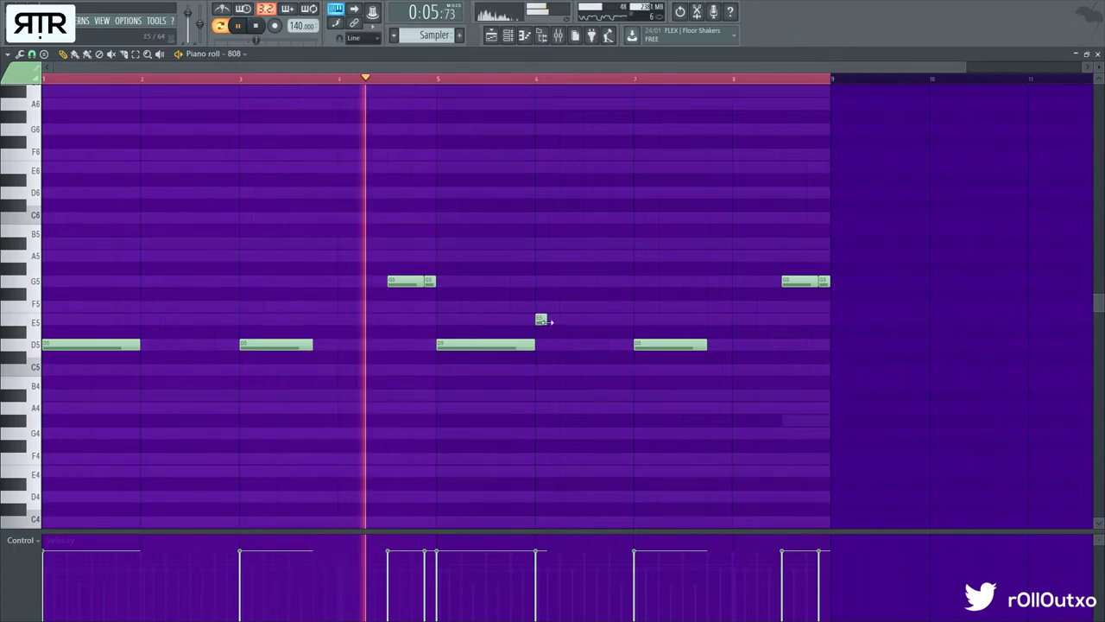
left_click_drag(548, 321, 630, 302)
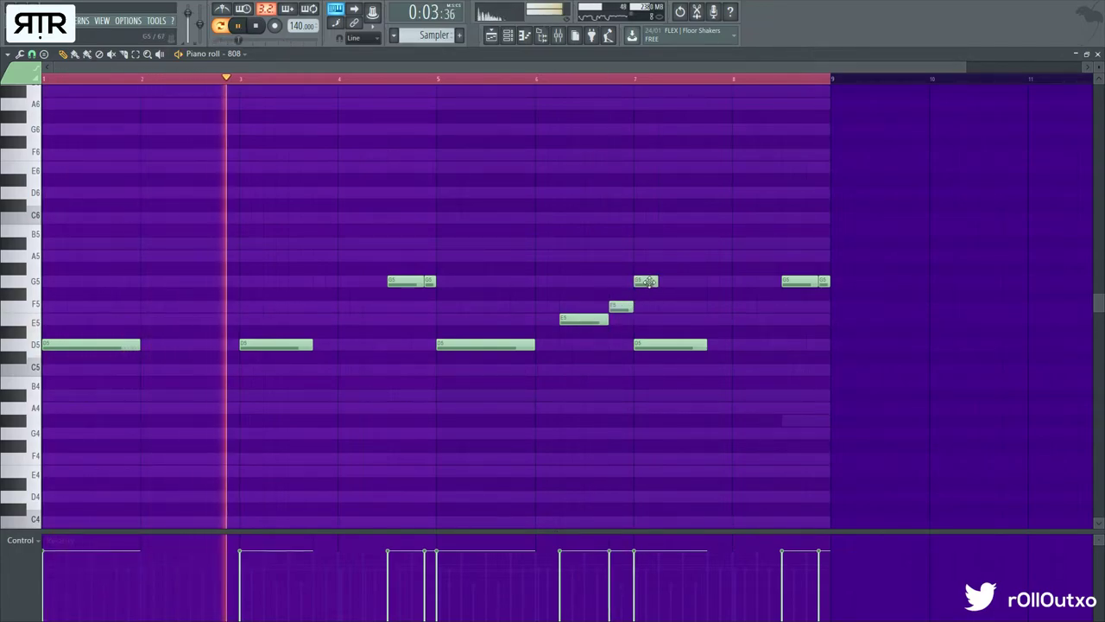
- Raise the two closing 808 notes of bar 8 to A#5, play the pattern, and close the piano roll
left_click_drag(791, 283, 821, 253)
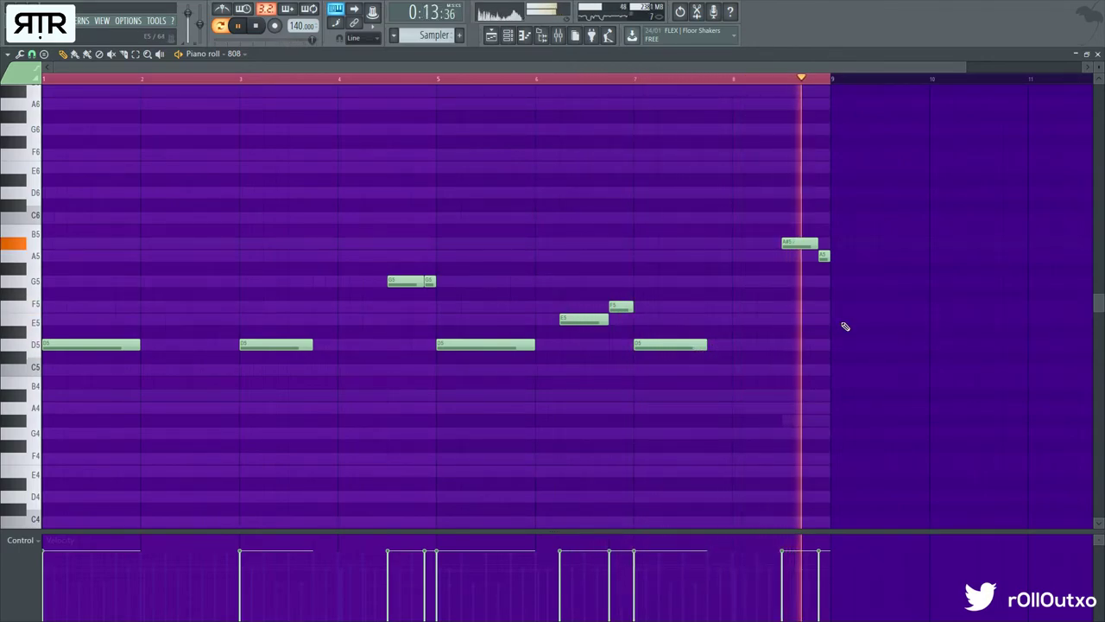
left_click_drag(822, 260, 821, 243)
key("space")
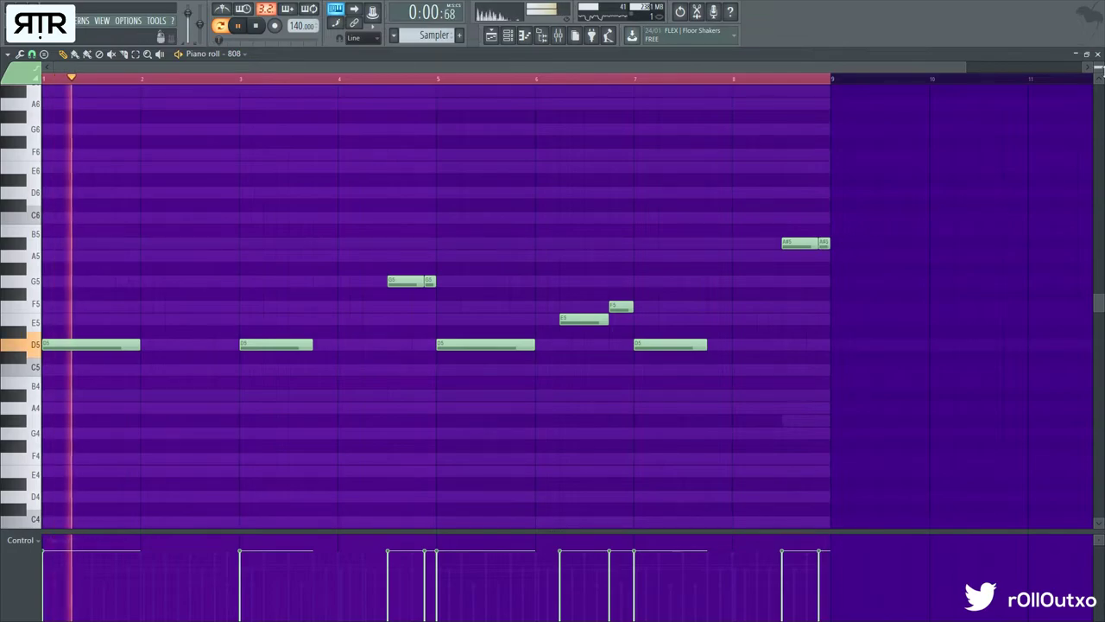
left_click(1097, 55)
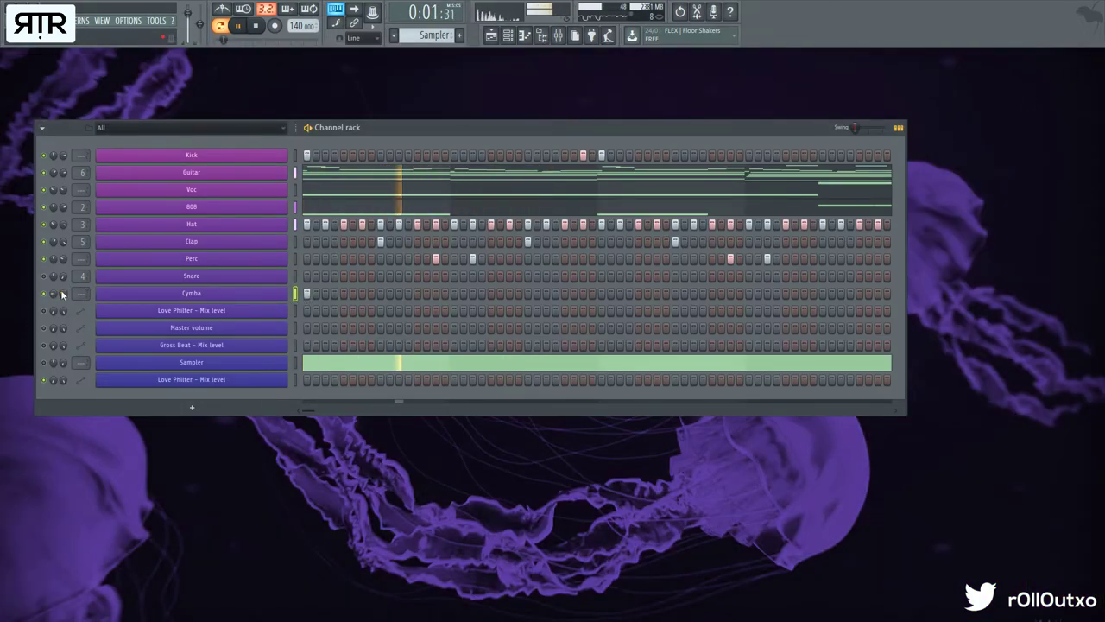
- Place a Cymba hit on step 1, lower its note to D4, and play the pattern
right_click(285, 296)
left_click(312, 296)
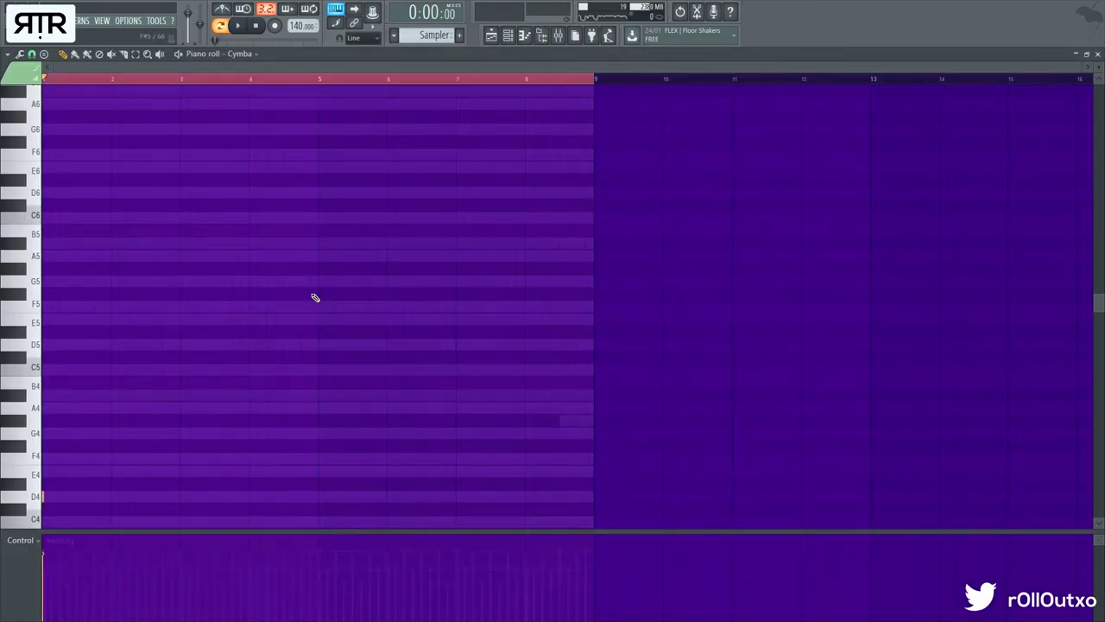
key("space")
left_click(1097, 53)
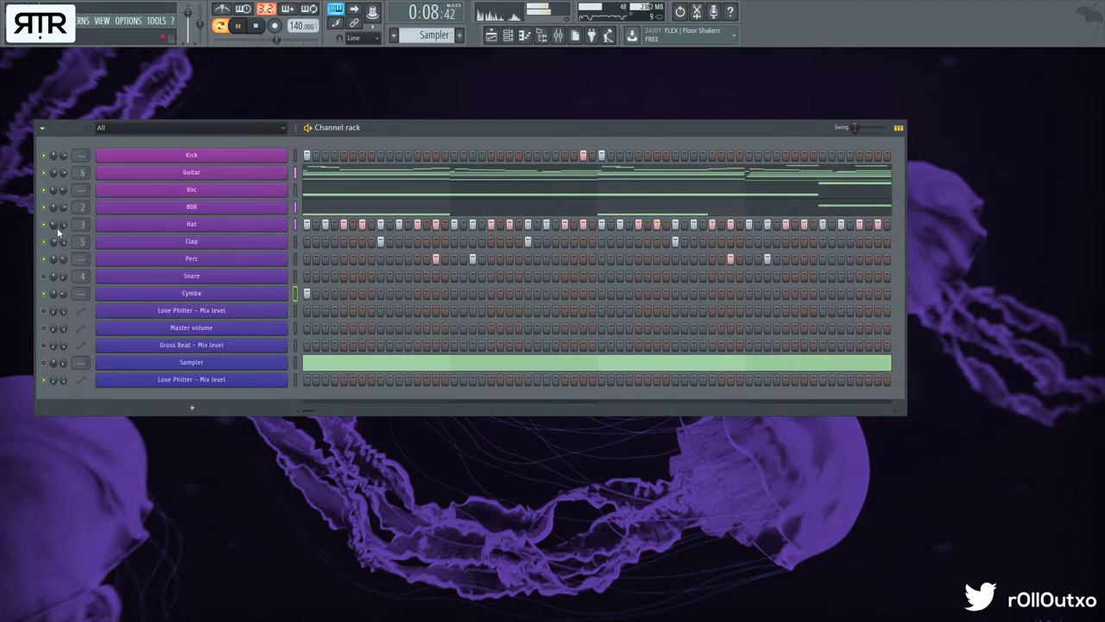
left_click_drag(413, 127, 429, 198)
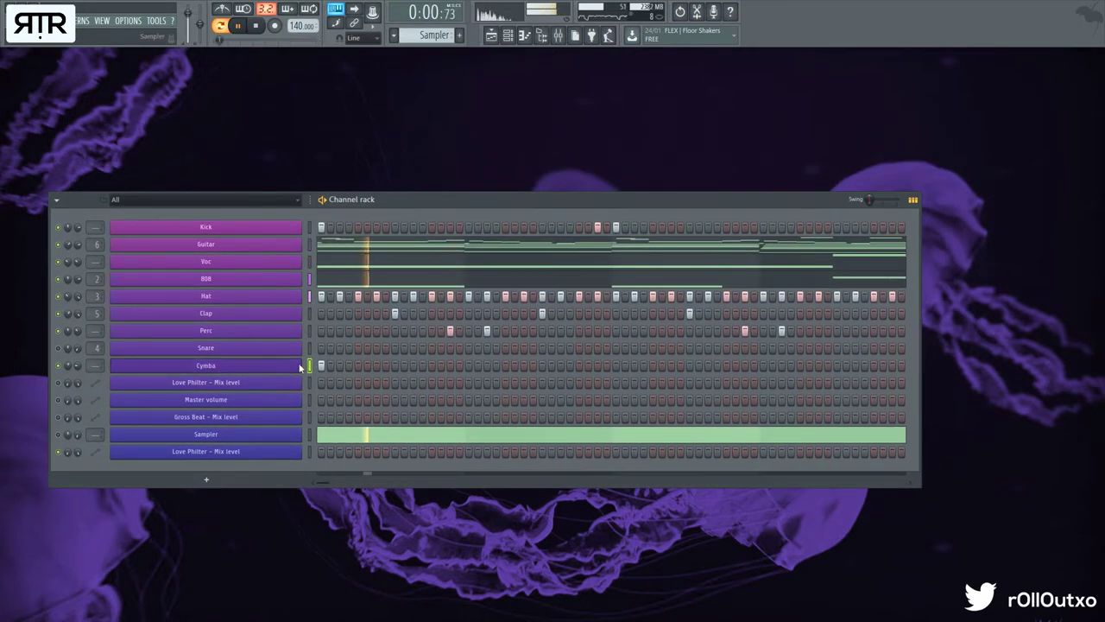
- Copy the Cymba D4 hit to the start of bar 5 and close the piano roll
key("F7")
key("ctrl+a")
scroll(69, 442, "up", 4)
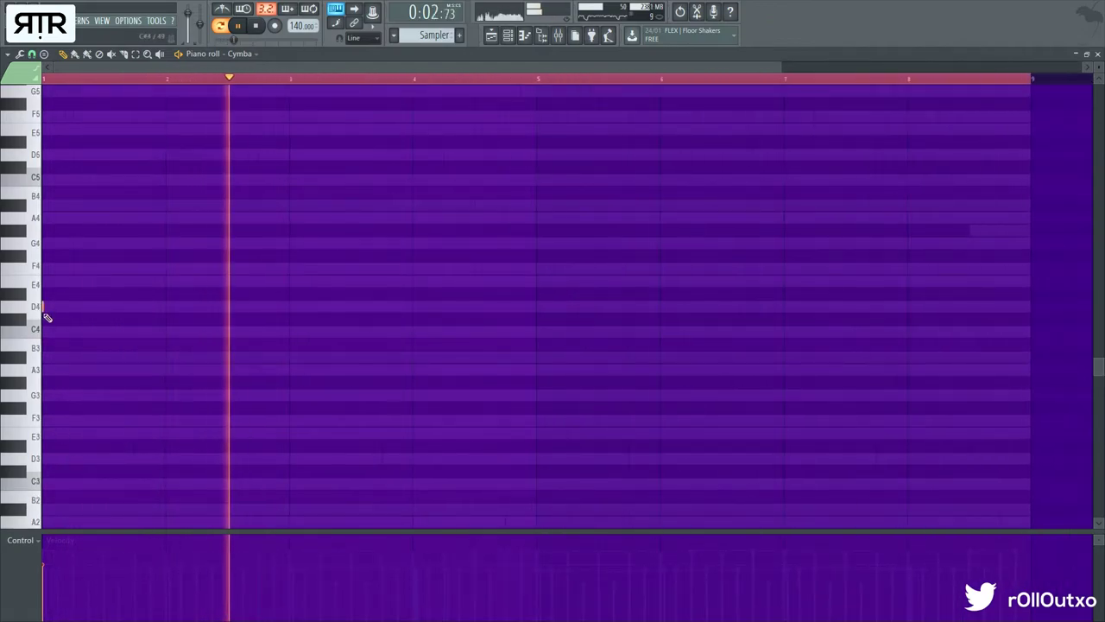
left_click_drag(44, 311, 541, 309)
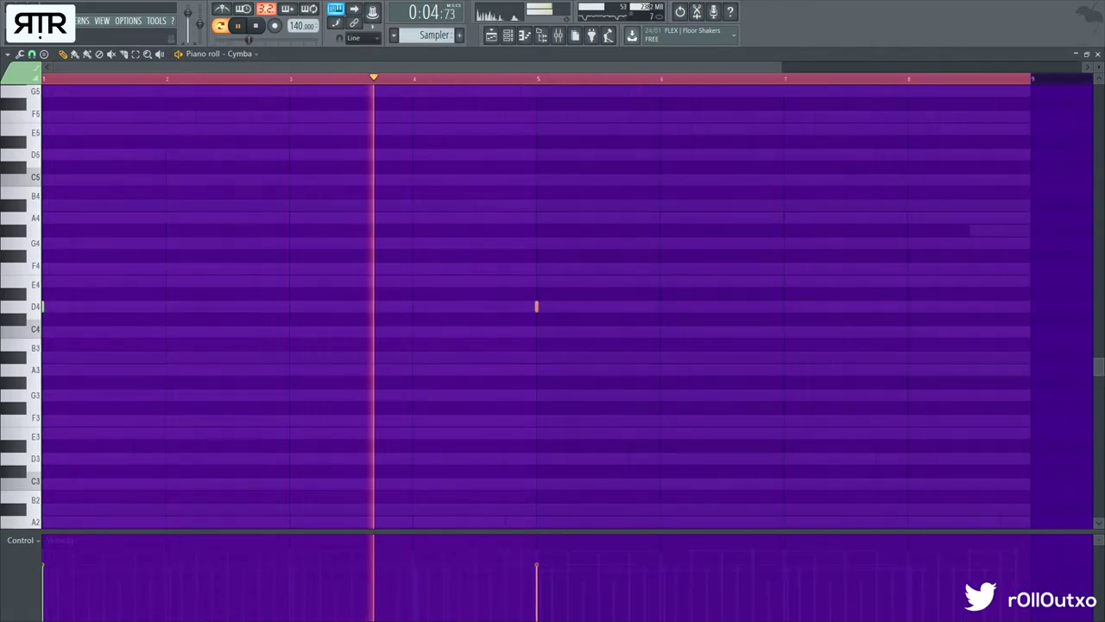
key("F7")
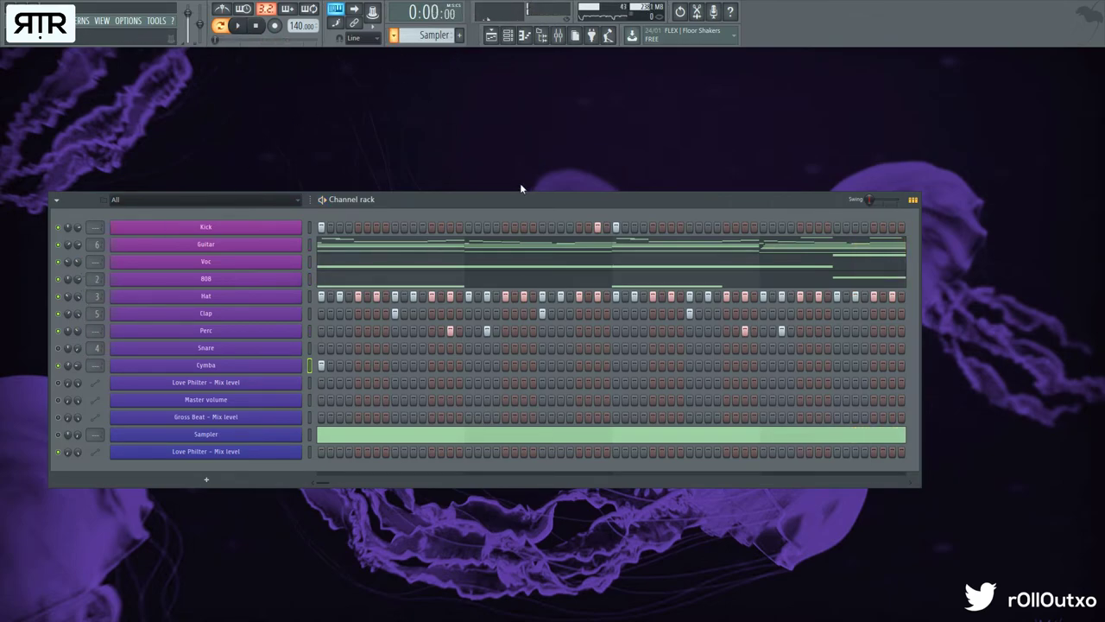
- Open the playlist and place two consecutive Kick clips on track 1, filling bars 1 to 4
left_click(491, 35)
right_click(439, 232, "ctrl")
scroll(412, 268, "up", 4)
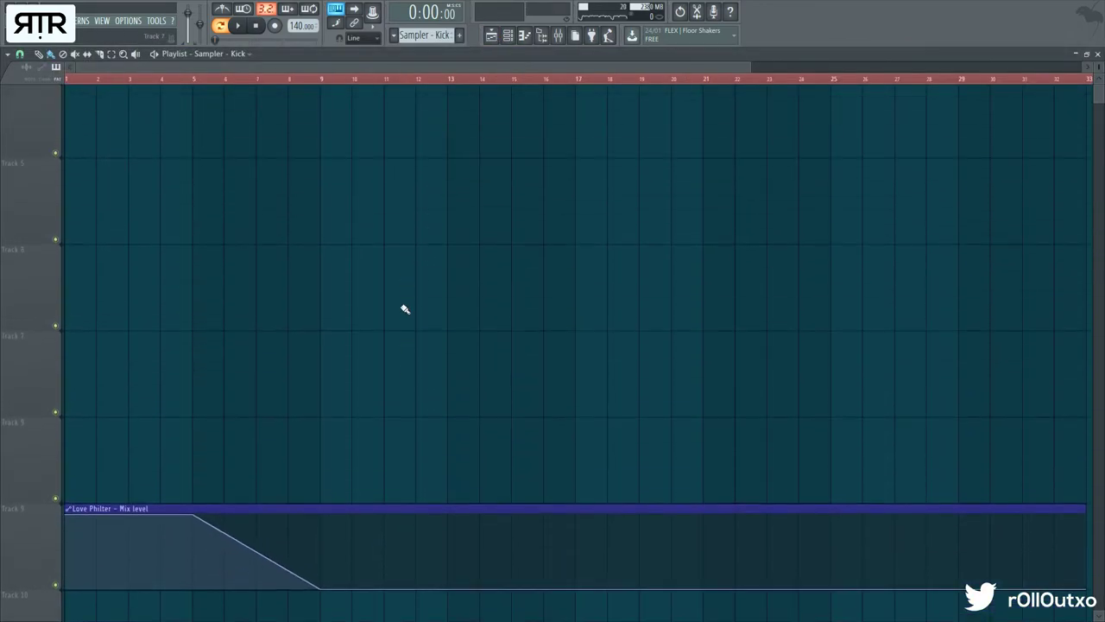
scroll(329, 290, "down", 4)
scroll(259, 273, "down", 2)
scroll(235, 269, "up", 6)
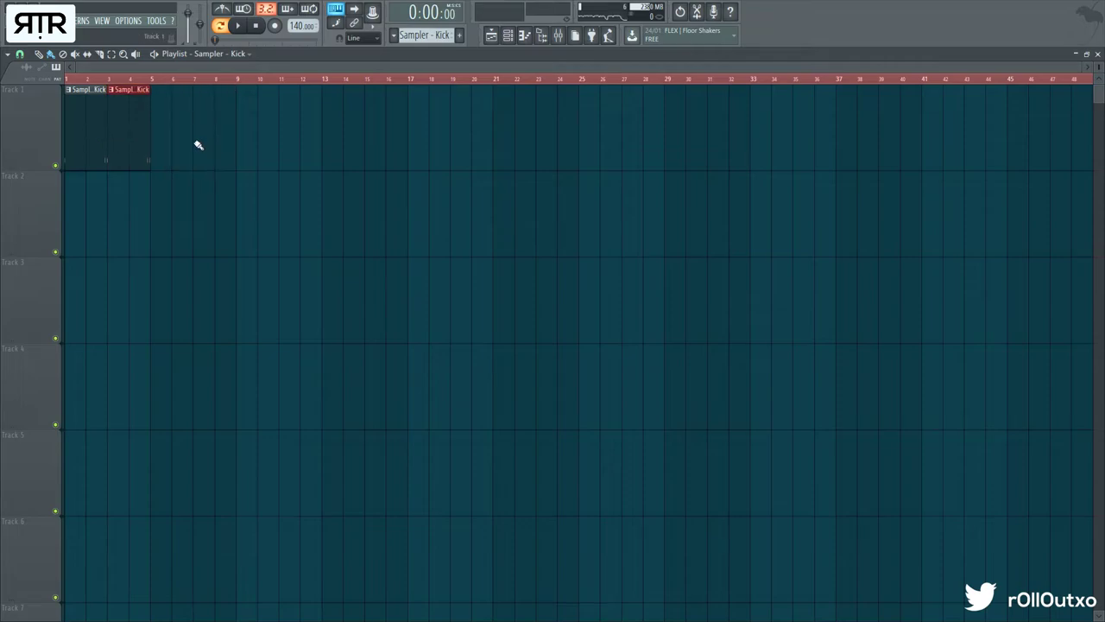
- Place one Guitar, Voc, 808 and Hat clip on tracks 2 to 5, each starting at bar 1
left_click(82, 212)
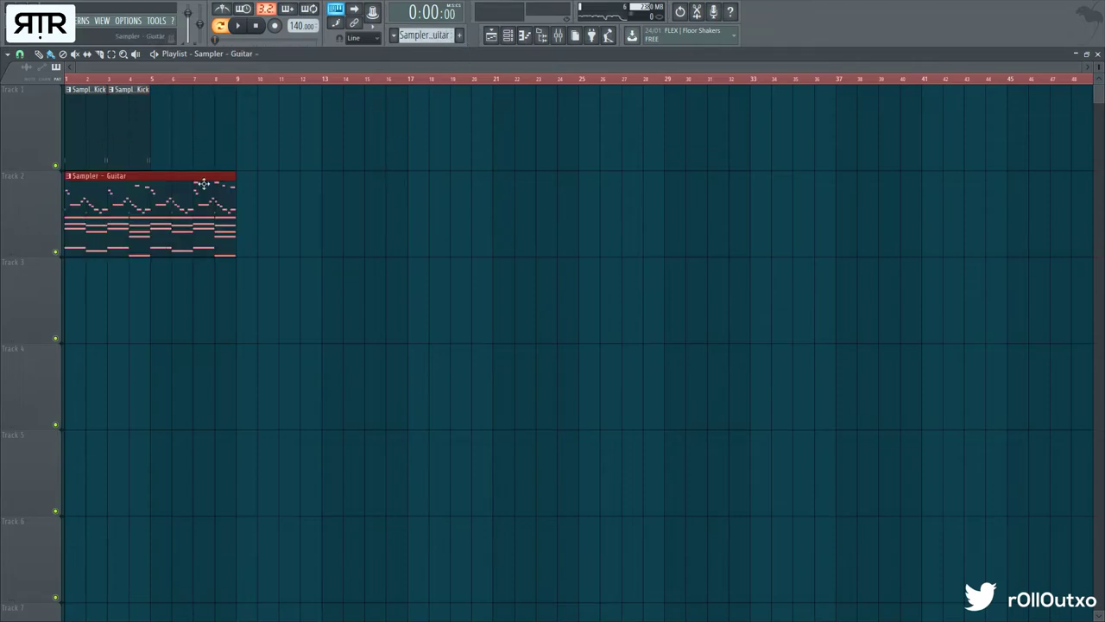
scroll(426, 35, "down", 1)
left_click_drag(135, 313, 76, 303)
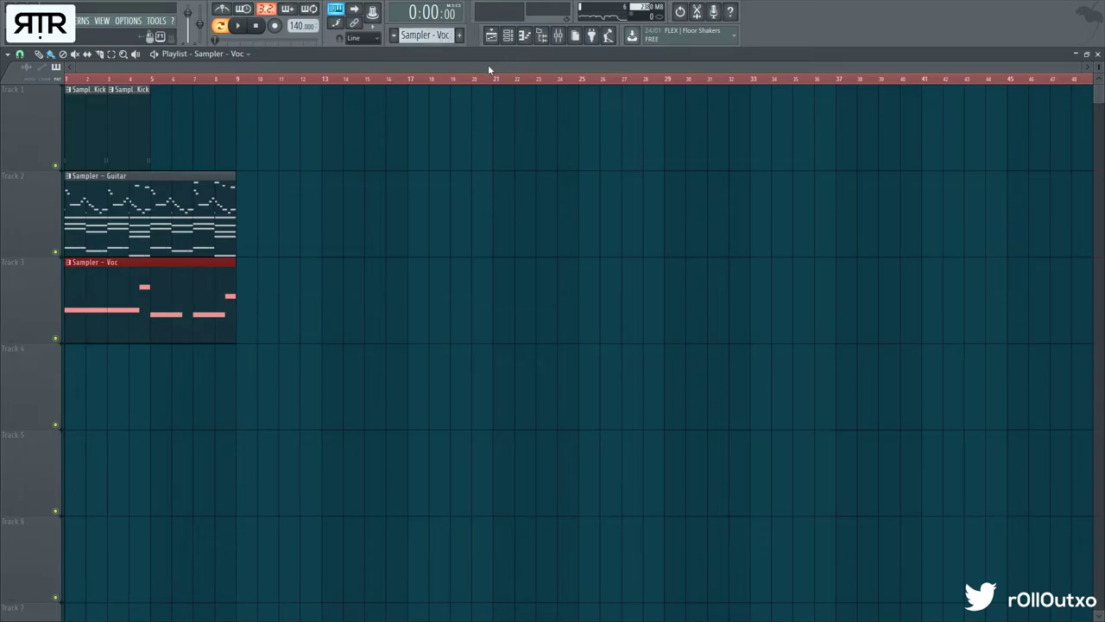
key("KP_Add")
left_click(87, 398)
left_click_drag(118, 398, 96, 394)
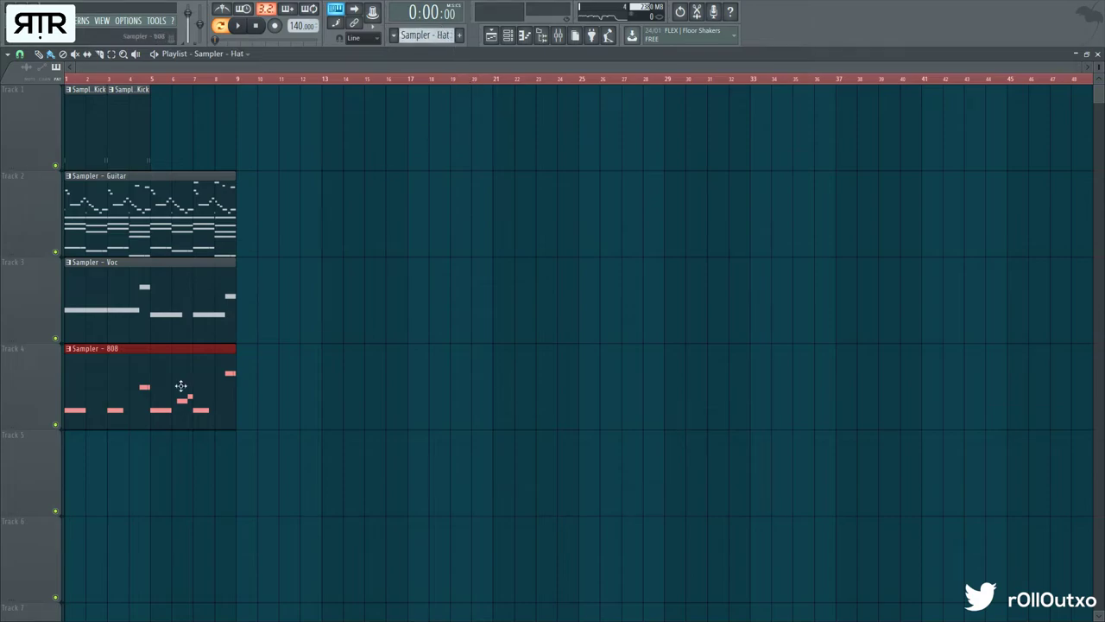
left_click(97, 477)
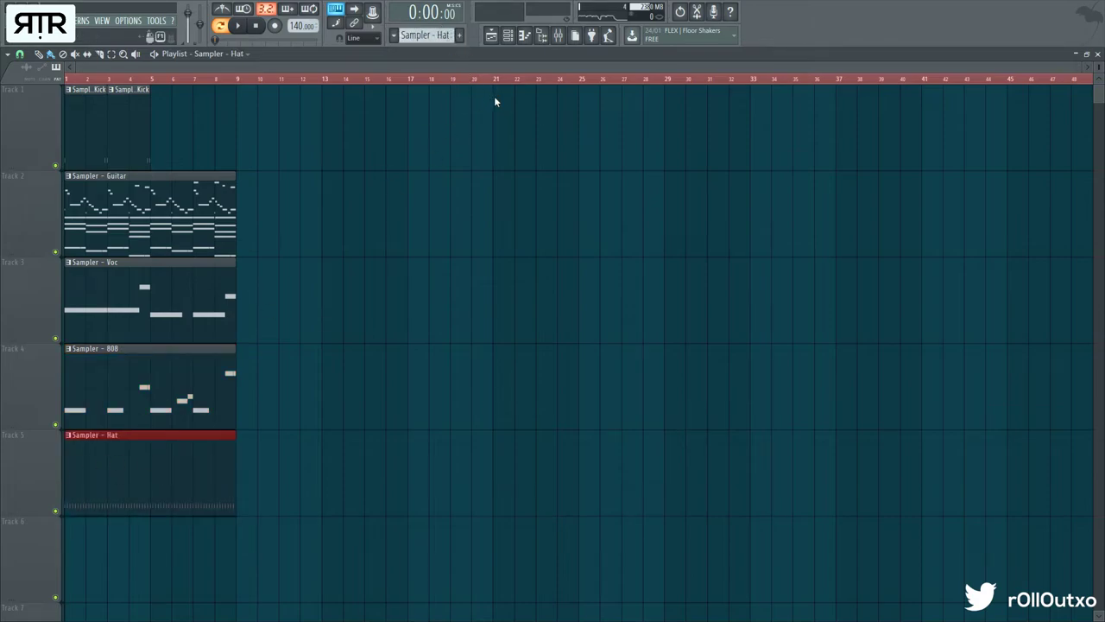
- Place Clap, Perc and Cymba clips at bars 1 and 5 on tracks 6, 7 and 8
left_click(78, 551)
left_click(160, 549)
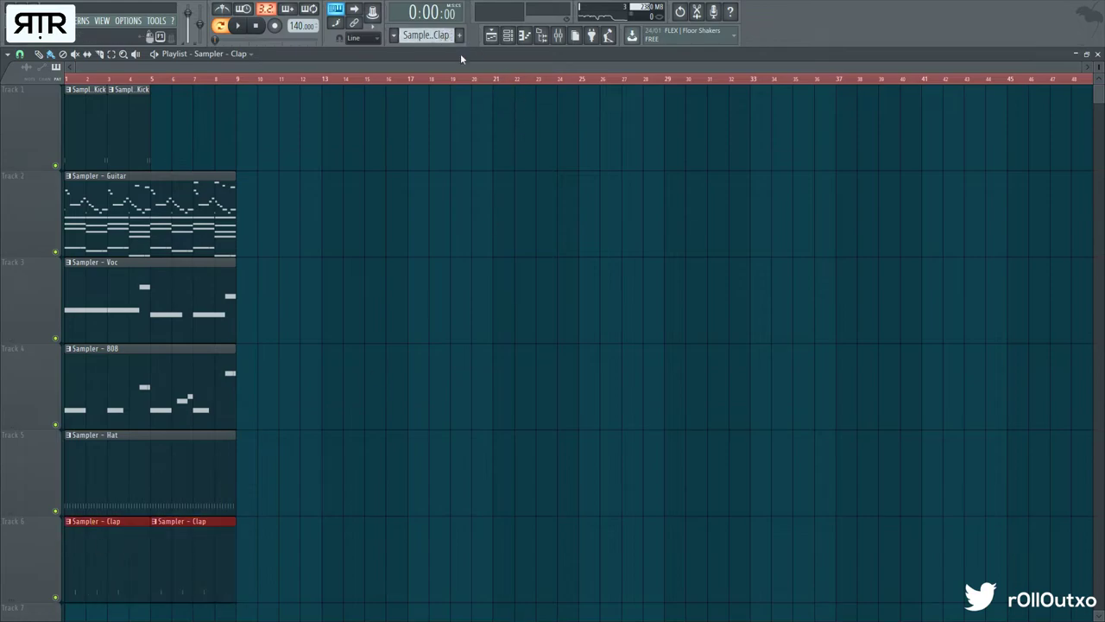
scroll(112, 525, "down", 1)
left_click(77, 553)
left_click(189, 561)
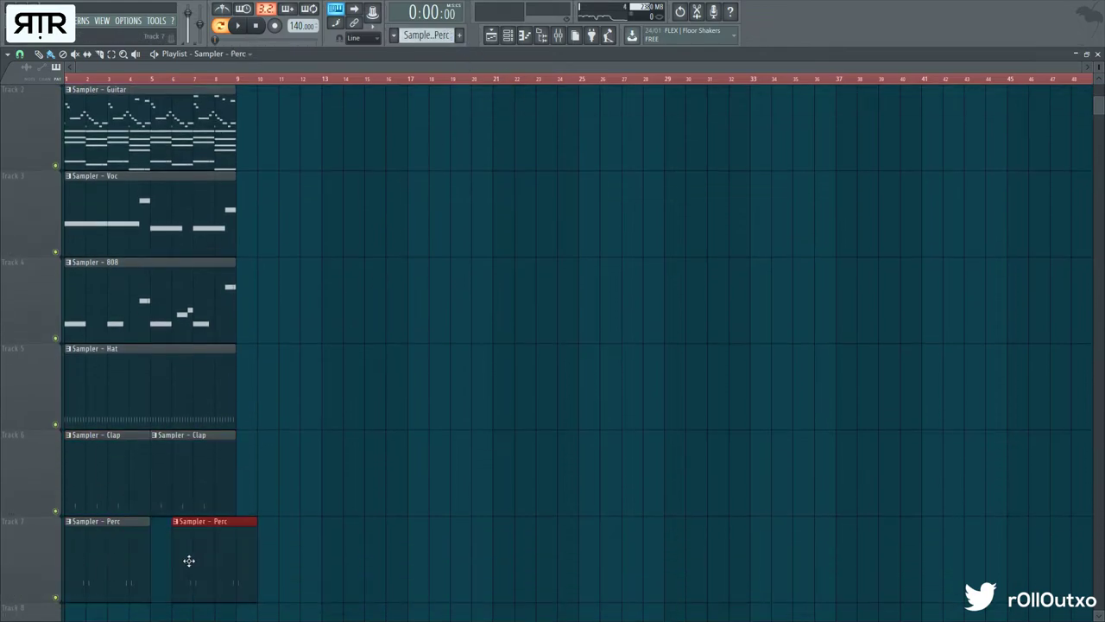
key("KP_Add")
scroll(412, 199, "down", 3)
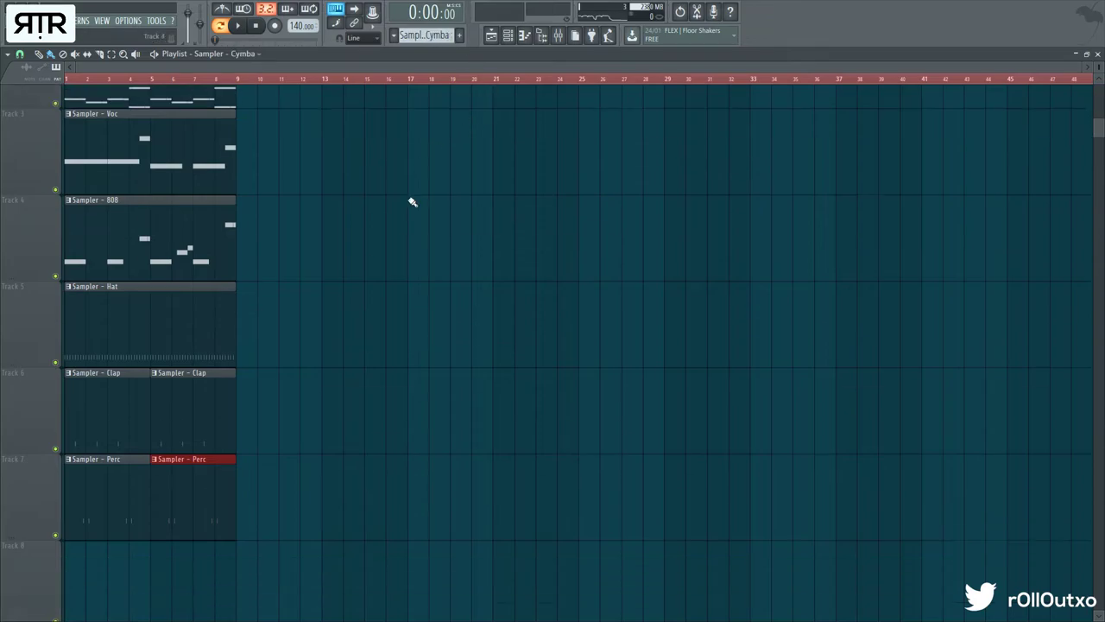
left_click(98, 392)
left_click(77, 392)
left_click_drag(118, 392, 180, 382)
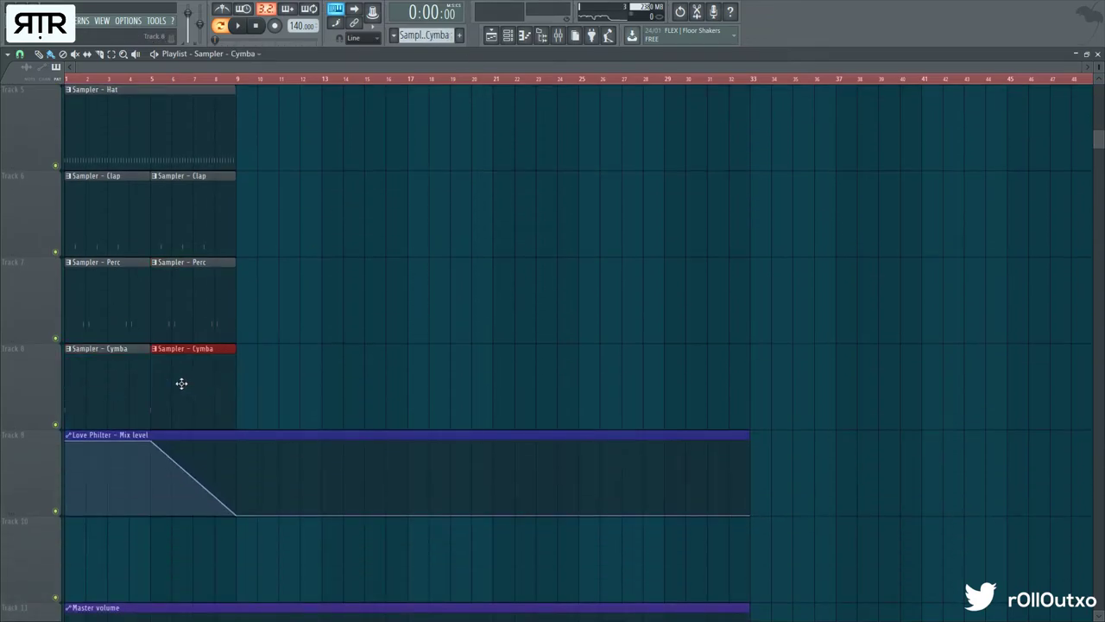
- Duplicate the clips on tracks 2 to 8 to bar 9 and fill track 1 with Kick clips through bar 16
scroll(337, 377, "down", 2)
left_click_drag(292, 393, 89, 162)
key("ctrl+b")
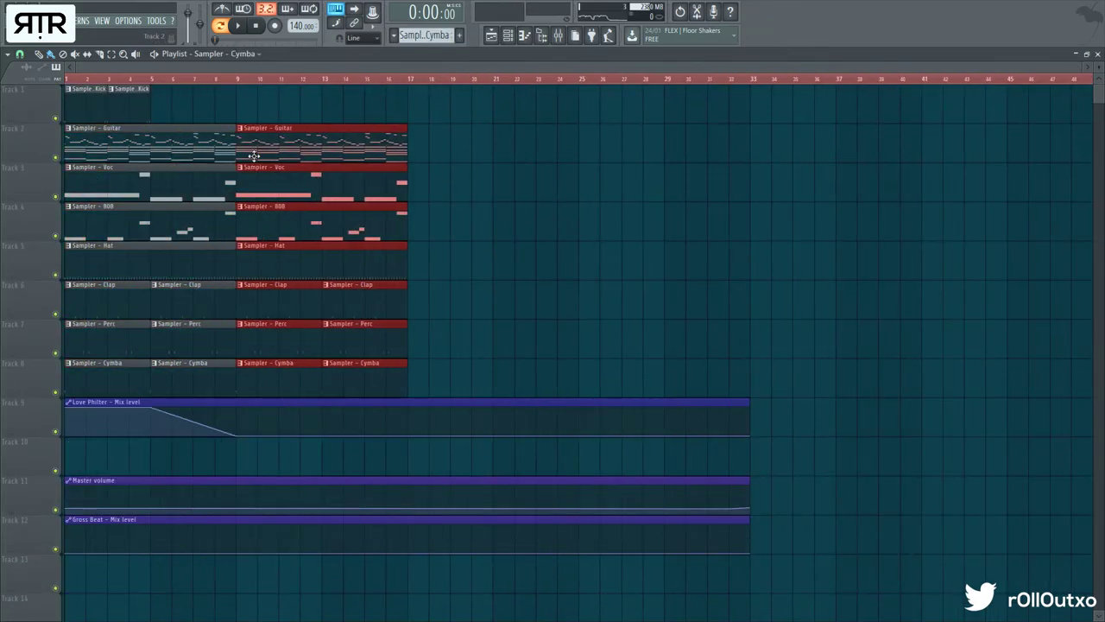
mouse_move(79, 84)
left_mouse_down()
mouse_move(164, 86)
mouse_move(76, 96)
left_mouse_up()
left_click_drag(174, 101, 69, 117)
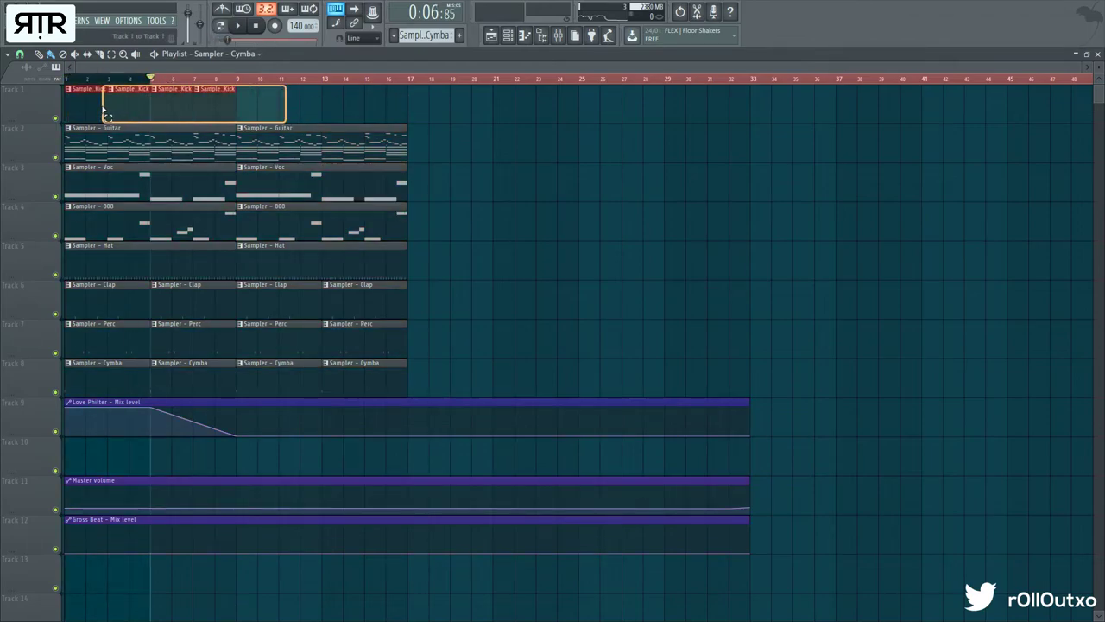
key("ctrl+b")
- Duplicate the pattern clips of bars 1 to 16 on tracks 1 to 8 to bar 17 and clear the selection
scroll(483, 289, "down", 2)
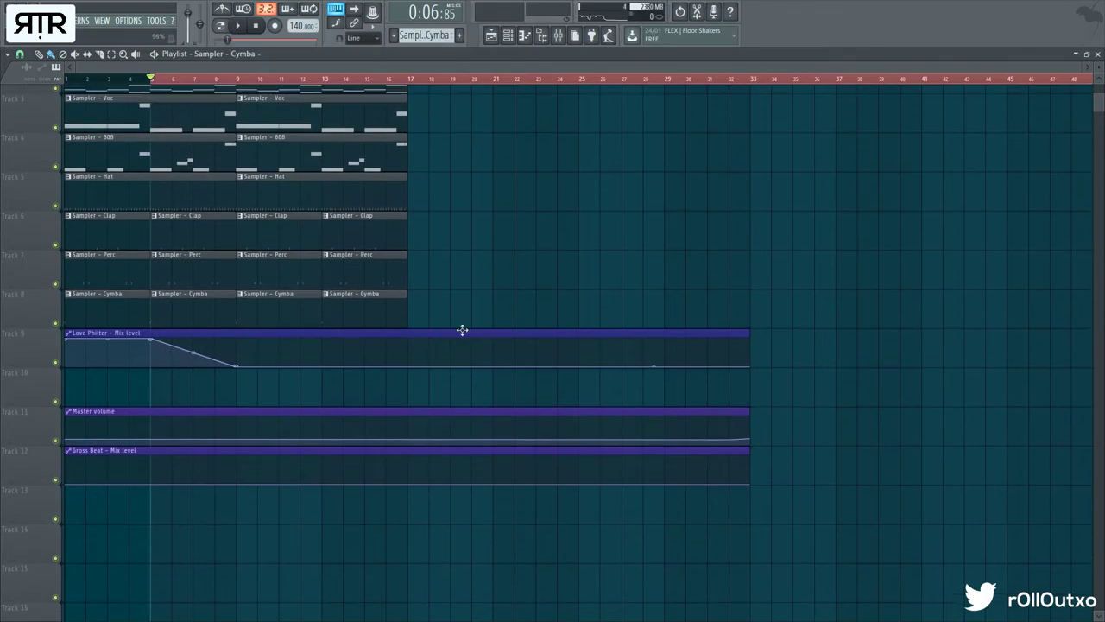
scroll(459, 345, "up", 2)
left_click_drag(444, 380, 447, 112)
key("ctrl+d")
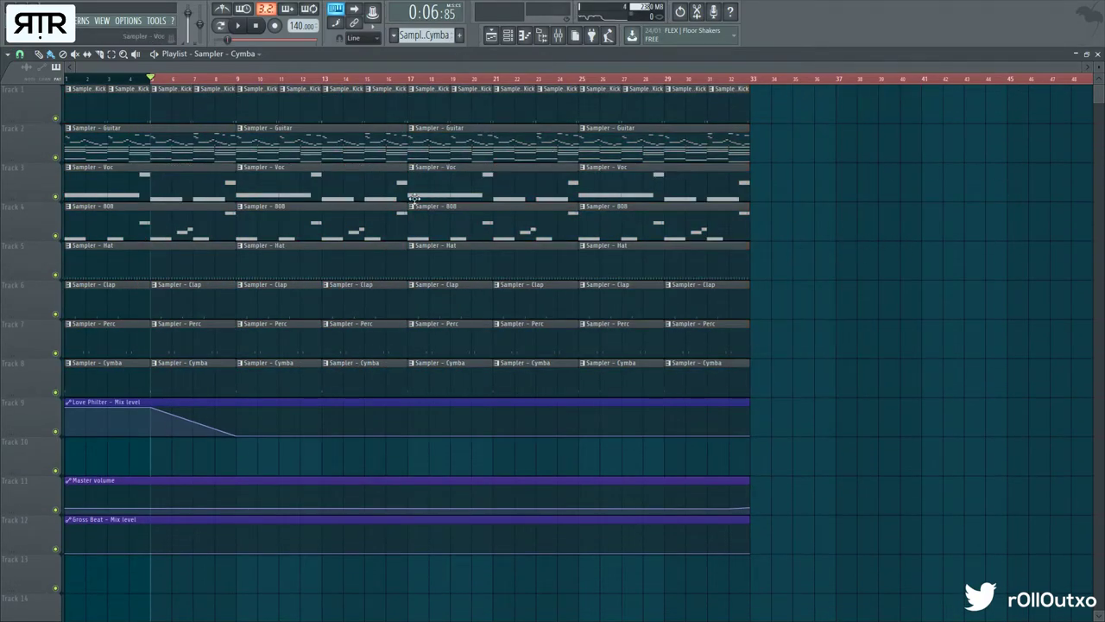
- Delete the 808, Hat, Clap, Perc and Cymba clips from bars 1 to 8 of the playlist
right_click(178, 261)
right_click(175, 300)
right_click(171, 338)
right_click(165, 376)
right_click(138, 376)
right_click(134, 339)
right_click(138, 299)
right_click(155, 233)
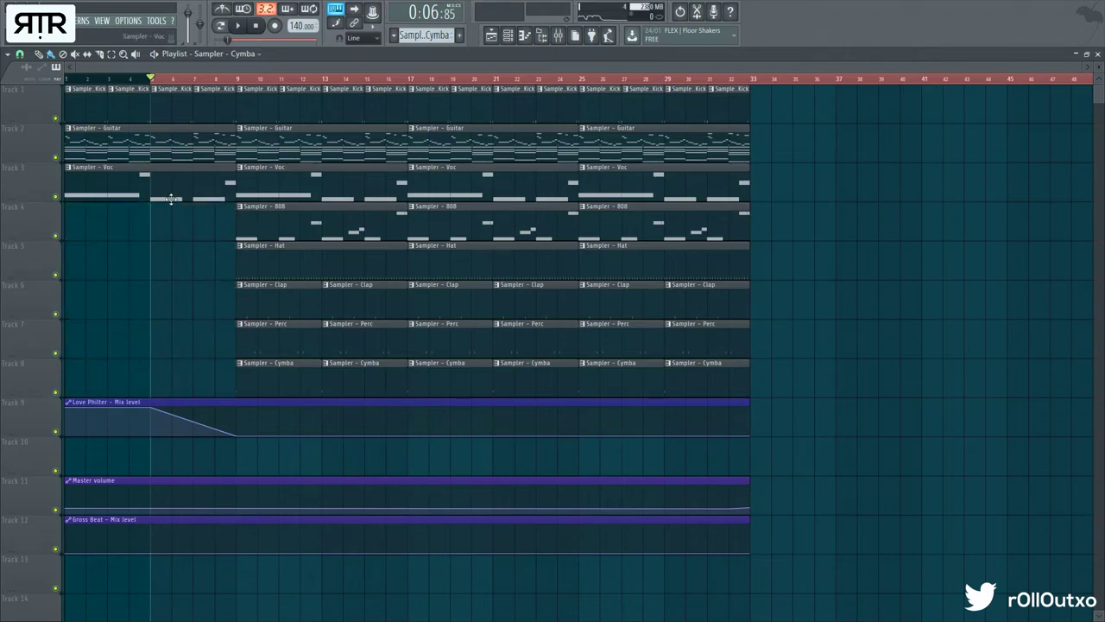
- Delete the Kick clips in bars 1 to 8 and restore the ones in bars 5 to 8
right_click(213, 100)
right_click(172, 103)
right_click(130, 107)
right_click(103, 108)
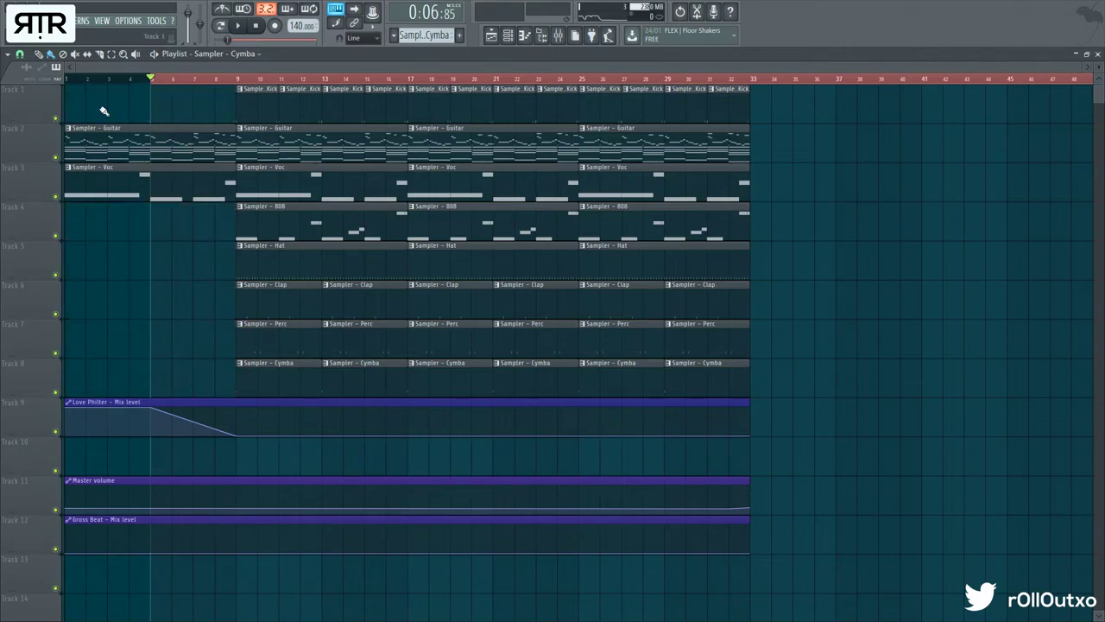
key("ctrl+z")
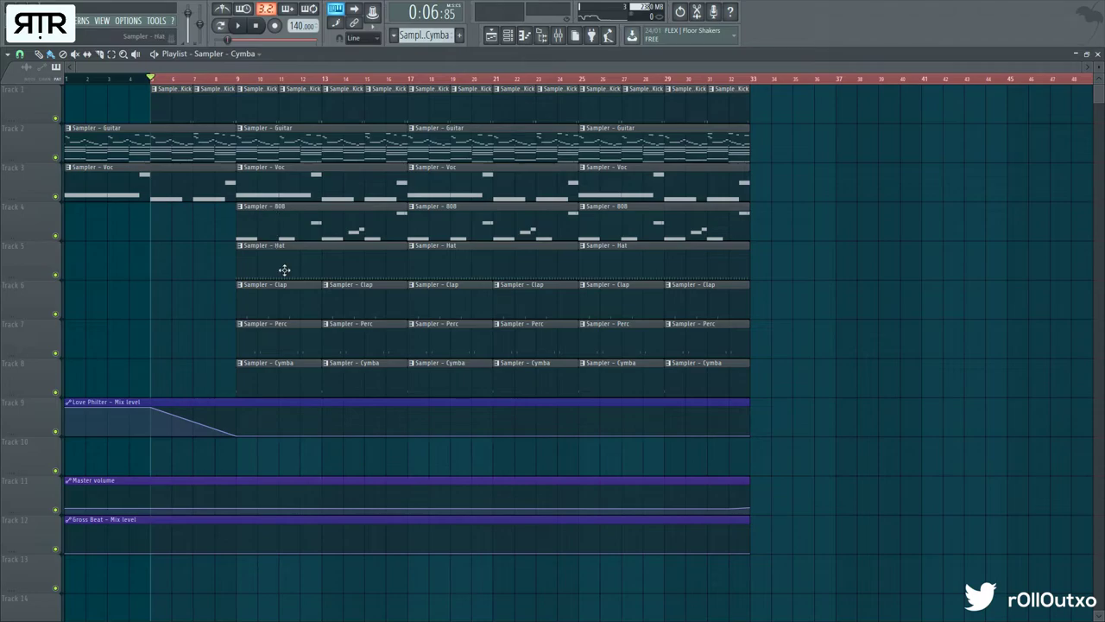
- Open the Hat notes in the piano roll, lengthen them so they join up, raise them to D5 and play the pattern
double_click(173, 266)
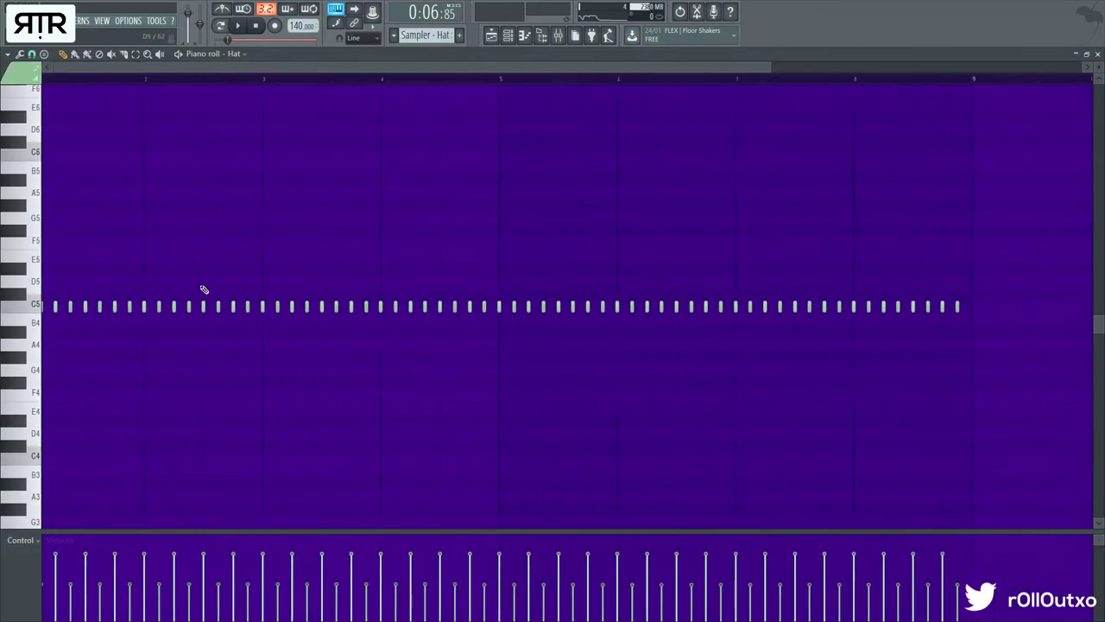
key("ctrl+l")
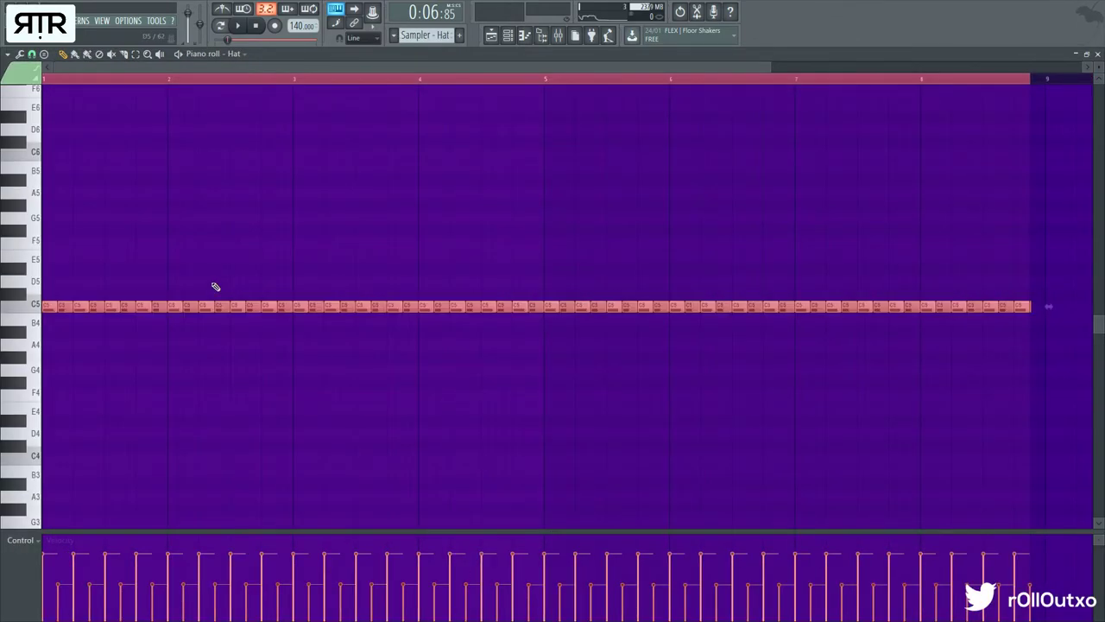
key("shift+Up")
key("shift+Up")
key("ctrl+d")
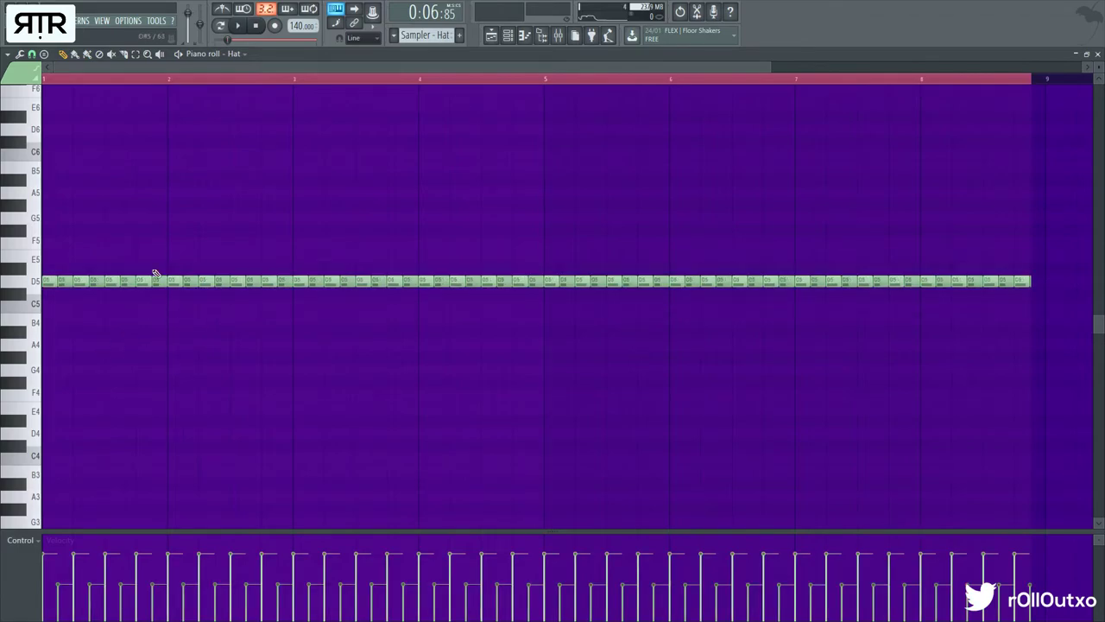
left_click(238, 30)
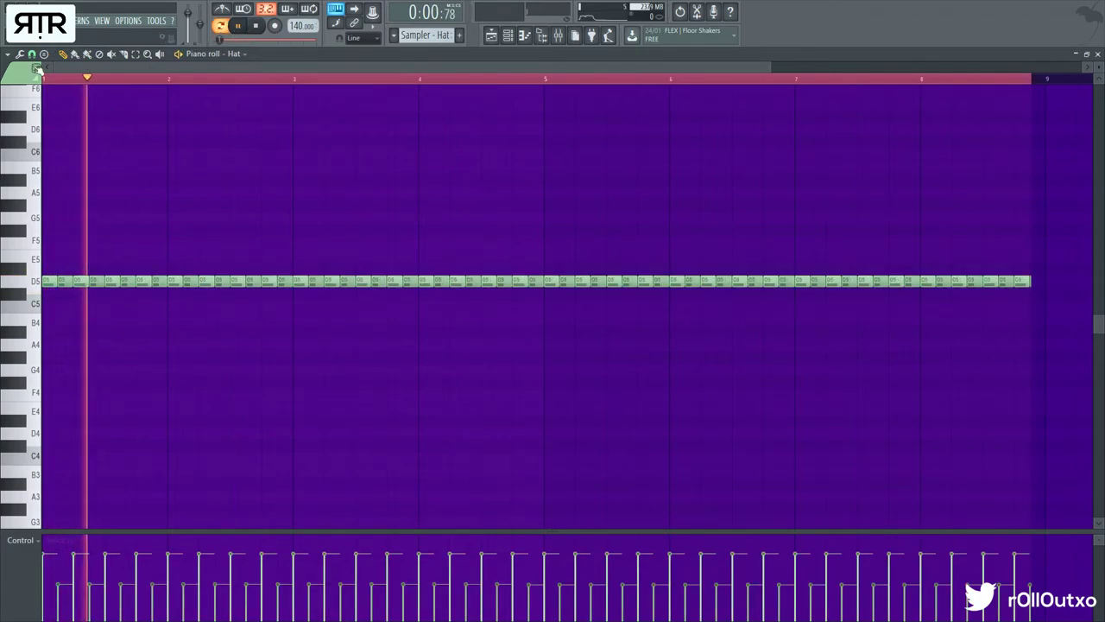
- Chop a Hat note in the second half of bar 1 into a four-note roll with rising velocities
key("space")
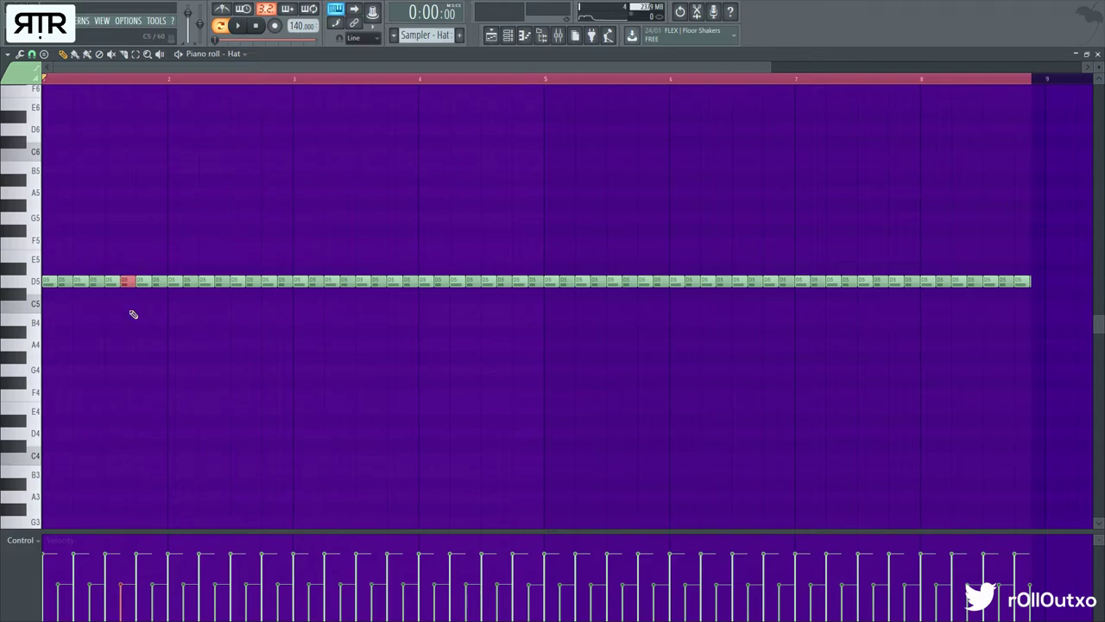
key("space")
left_click_drag(120, 571, 141, 560)
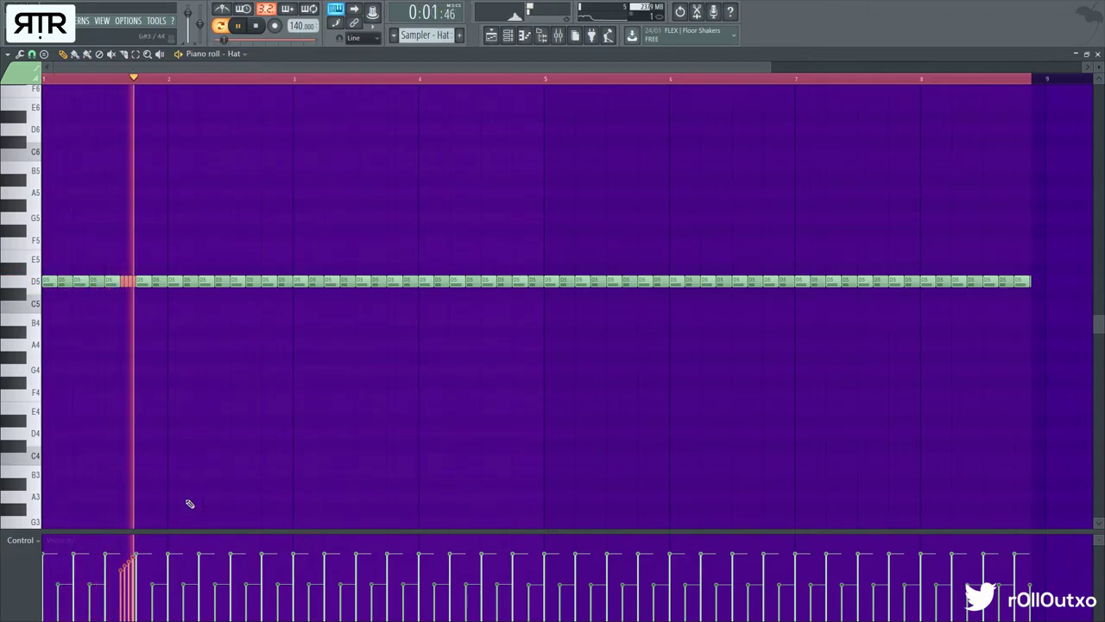
left_click_drag(277, 309, 270, 282)
key("ctrl+u")
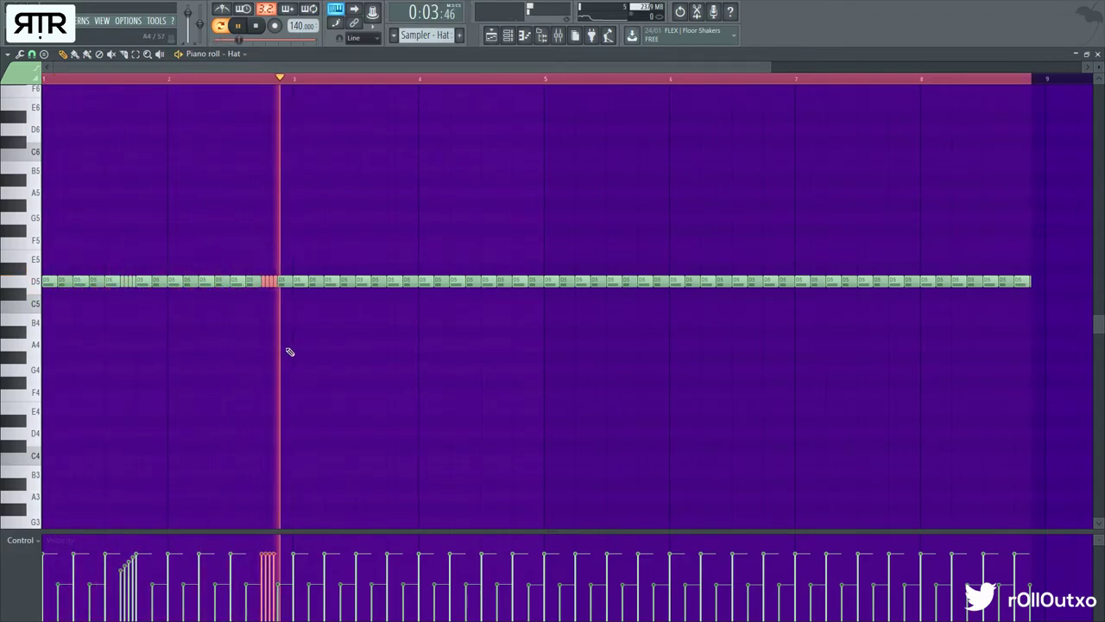
key("ctrl+z")
- Chop the last Hat note of bar 2 and one Hat note each in bars 3 and 4 into four-note rolls
key("space")
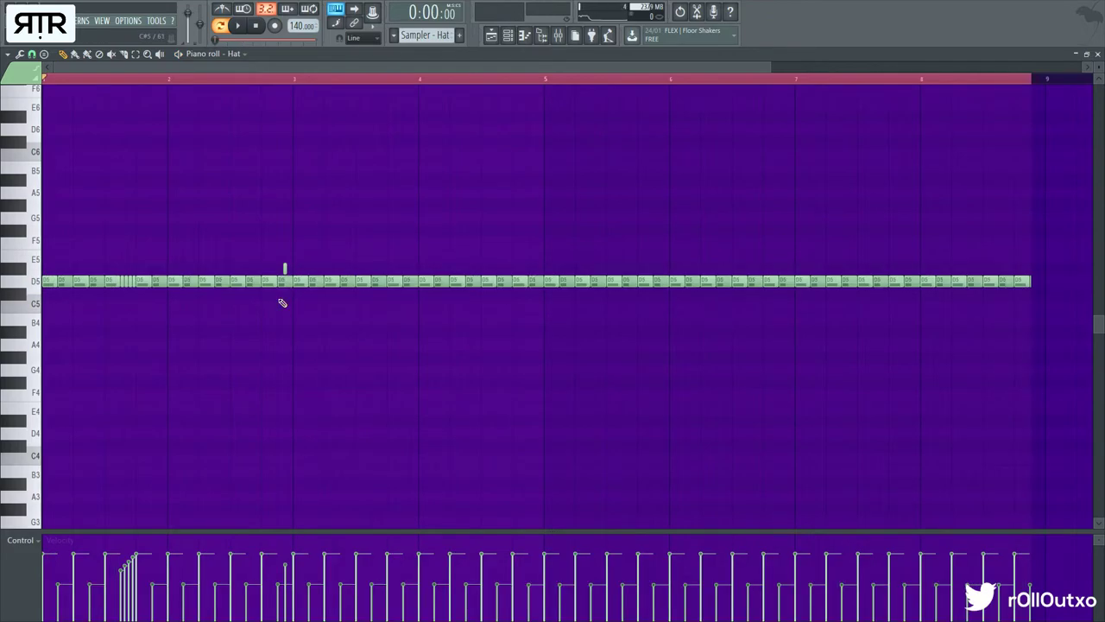
key("space")
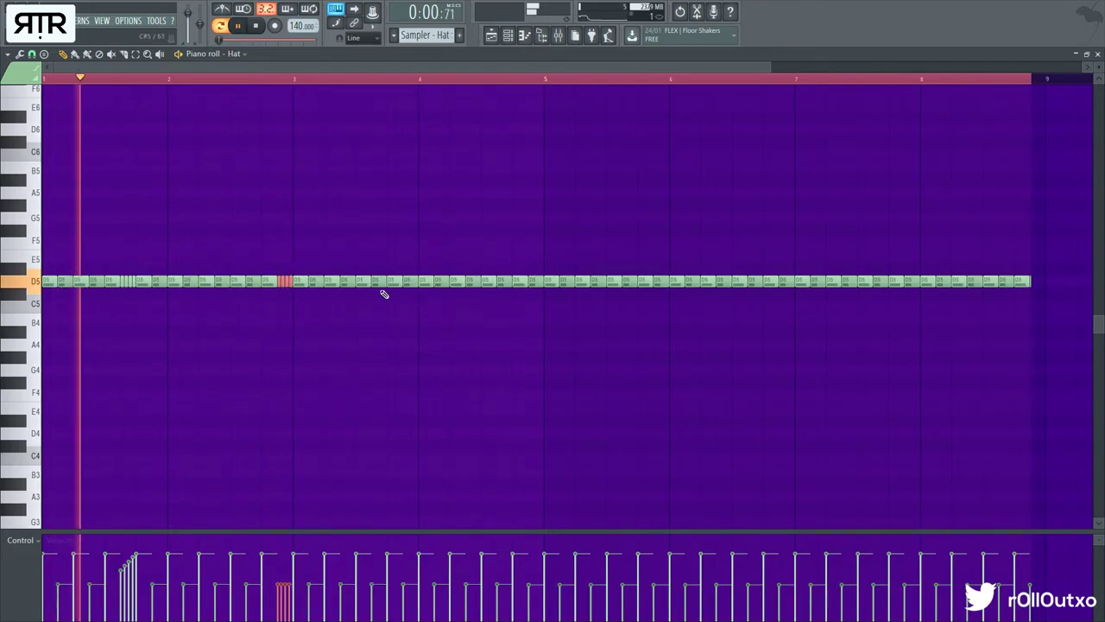
left_click(508, 333, "ctrl")
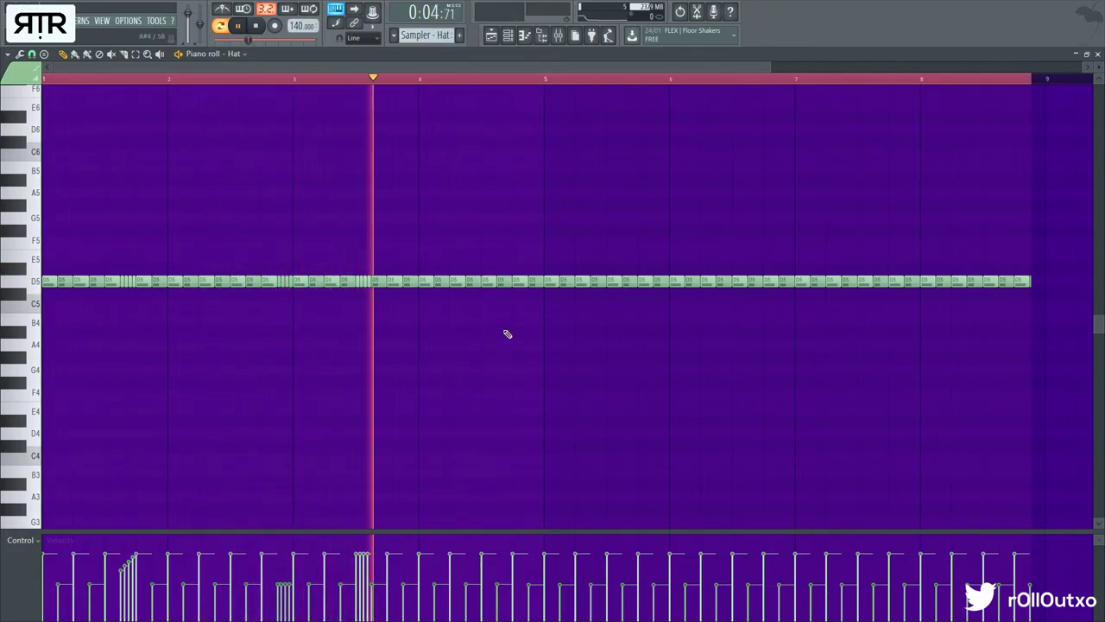
left_click_drag(477, 295, 470, 267)
key("ctrl+u")
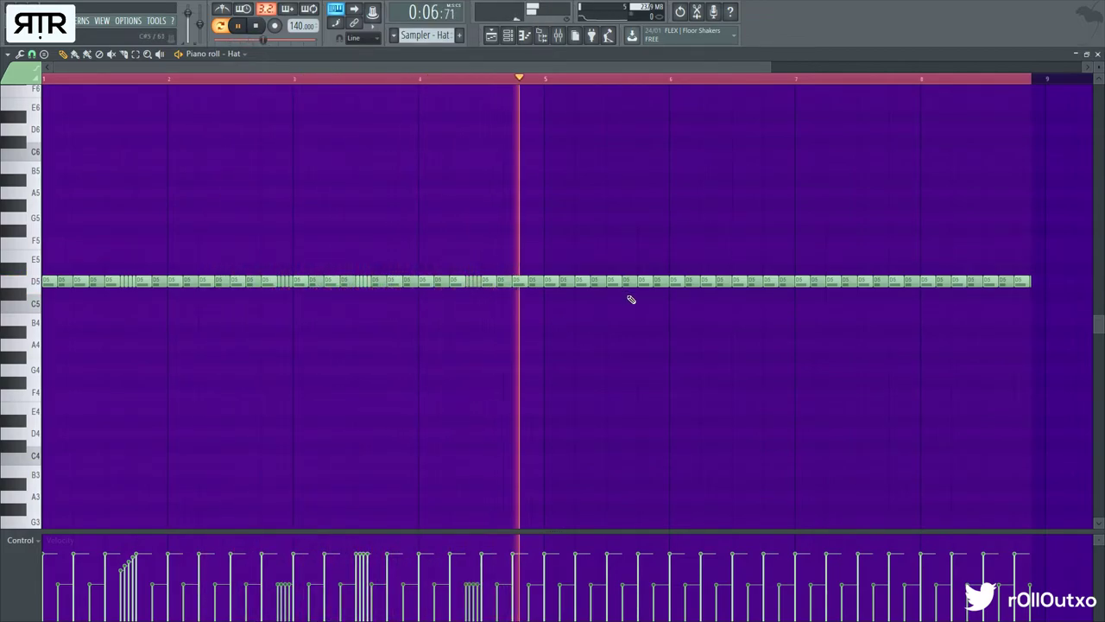
- Chop one Hat note each in bars 5, 6 and 7 and two in bar 8 into four-note rolls, and stop playback
left_click(611, 281)
scroll(708, 328, "up", 1)
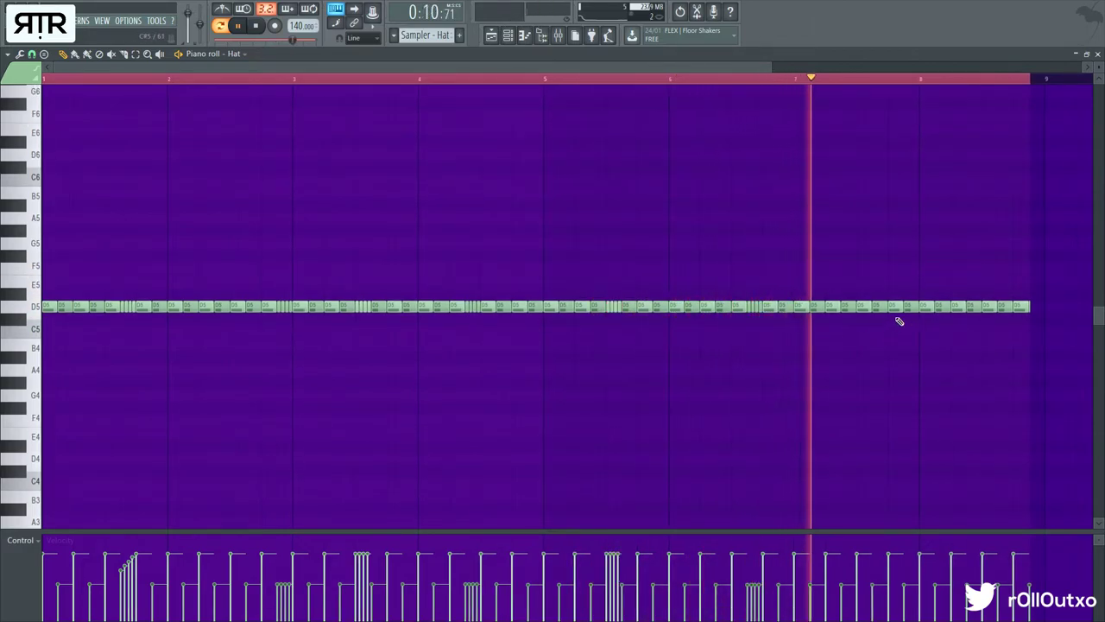
left_click_drag(913, 321, 909, 296)
key("ctrl+u")
left_click_drag(996, 336, 990, 288)
key("ctrl+u")
left_click_drag(1029, 328, 1026, 286)
key("ctrl+u")
key("space")
- Copy the closing four-note Hat roll directly after itself to fill the end of bar 8
left_click(1044, 82, "ctrl")
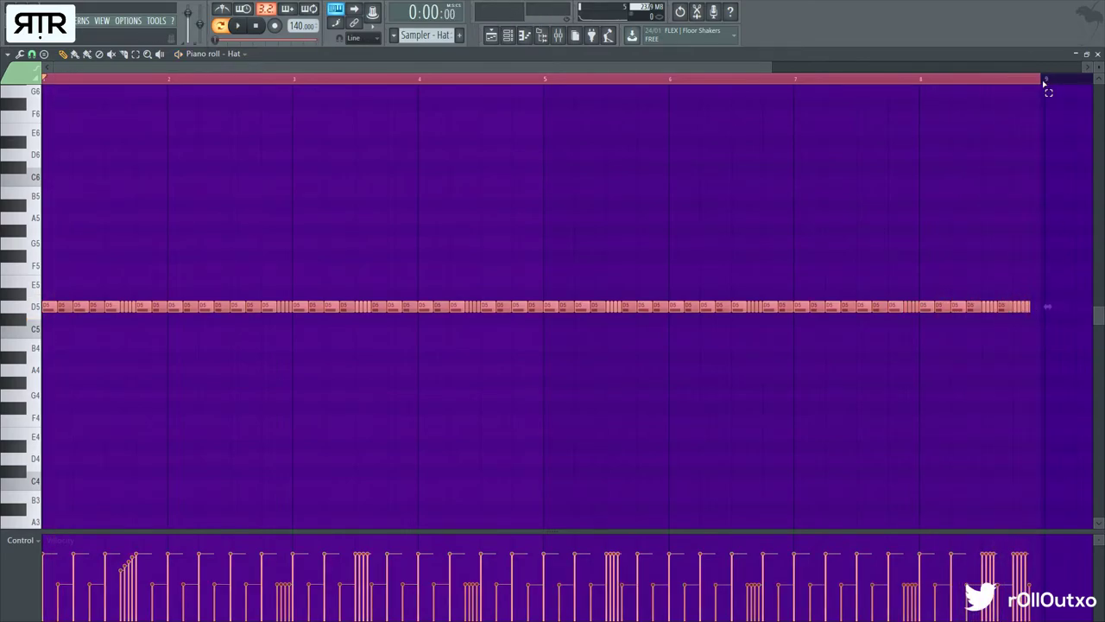
scroll(1061, 203, "up", 5)
left_click(975, 283, "ctrl")
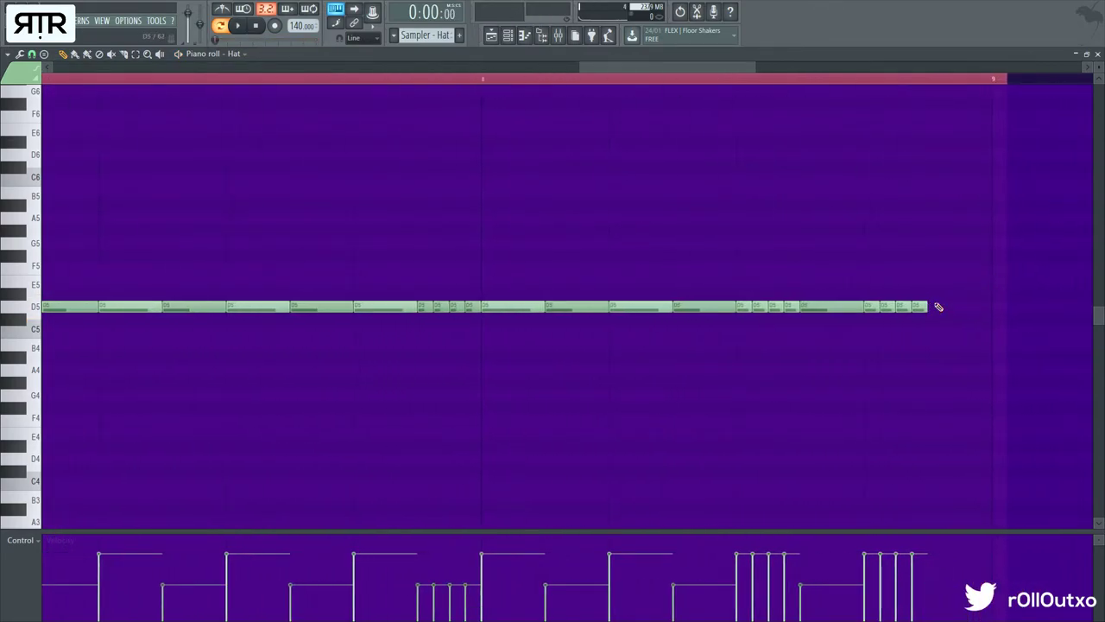
left_click_drag(873, 305, 936, 306)
left_click(959, 409, "ctrl")
scroll(1012, 193, "down", 5)
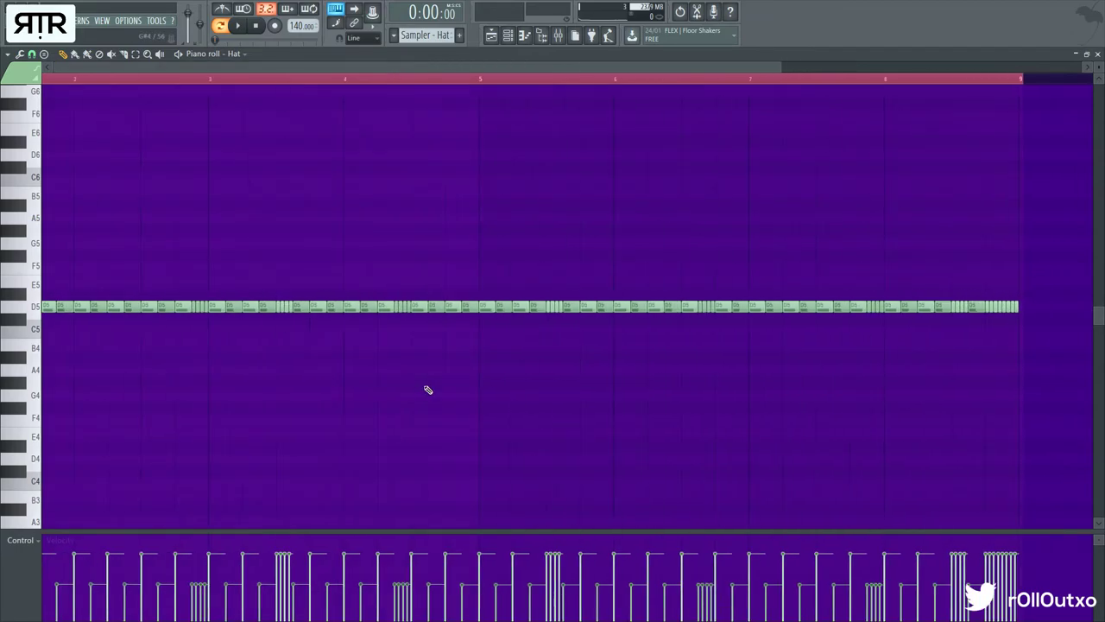
- Add D4 Hat hits on beats 1 and 4 of bar 1 and the last eighth of bar 2, and copy all three to bar 5
left_click(108, 355)
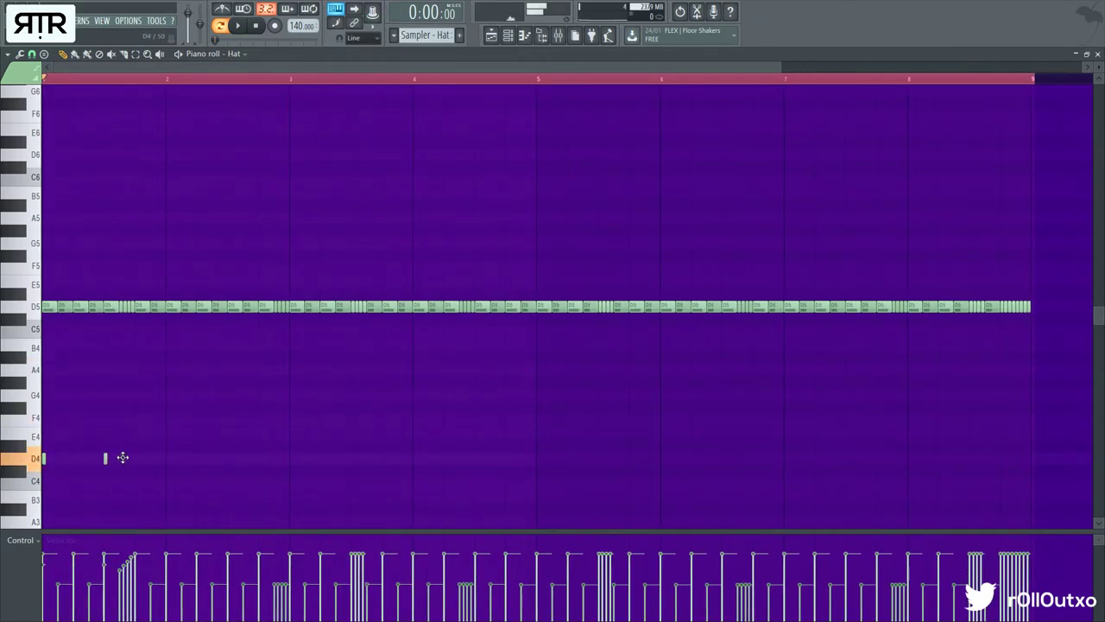
key("space")
left_click(135, 458)
left_click(268, 459)
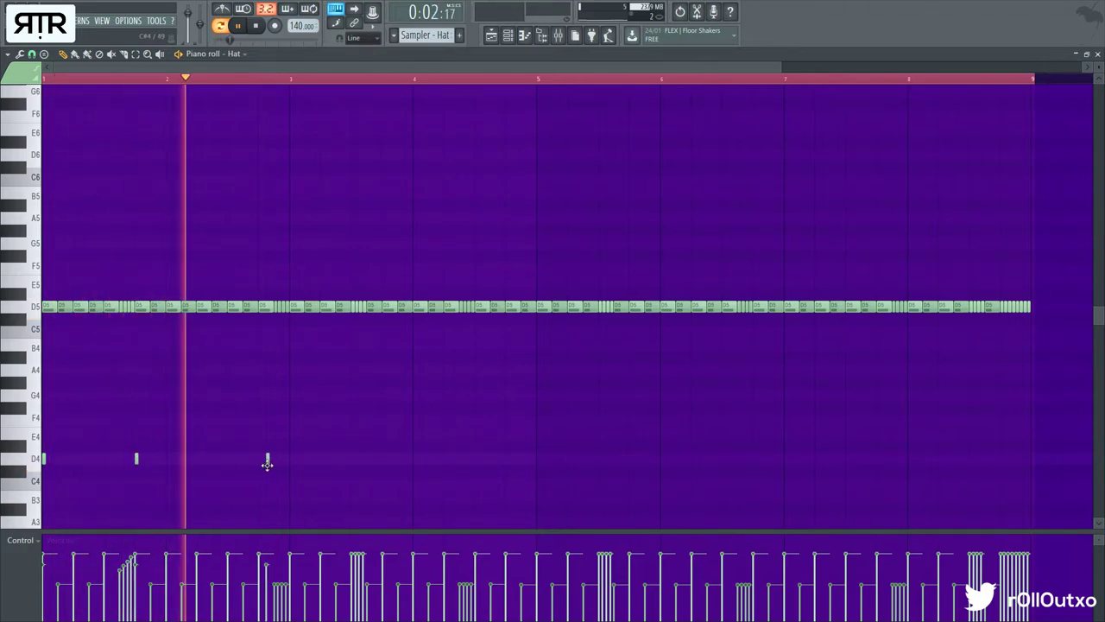
mouse_move(267, 465)
left_mouse_down()
mouse_move(258, 463)
mouse_move(276, 464)
left_mouse_up()
key("space")
left_click_drag(456, 502, 536, 464)
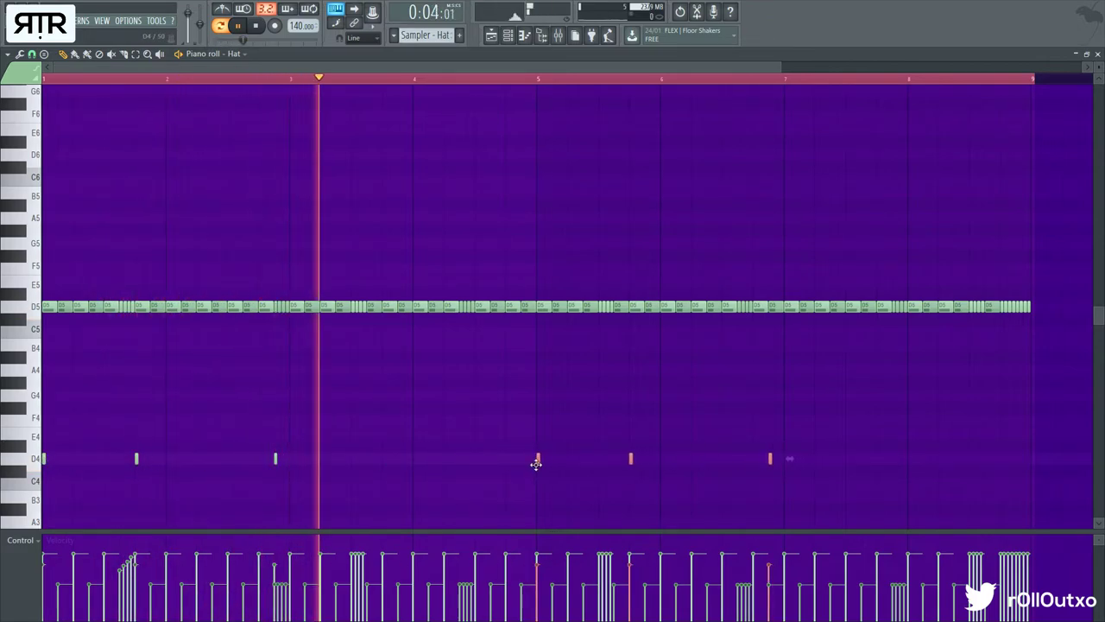
- Deselect the copied Hat hits, stop playback and close the Hat piano roll to return to the playlist
left_click(360, 446)
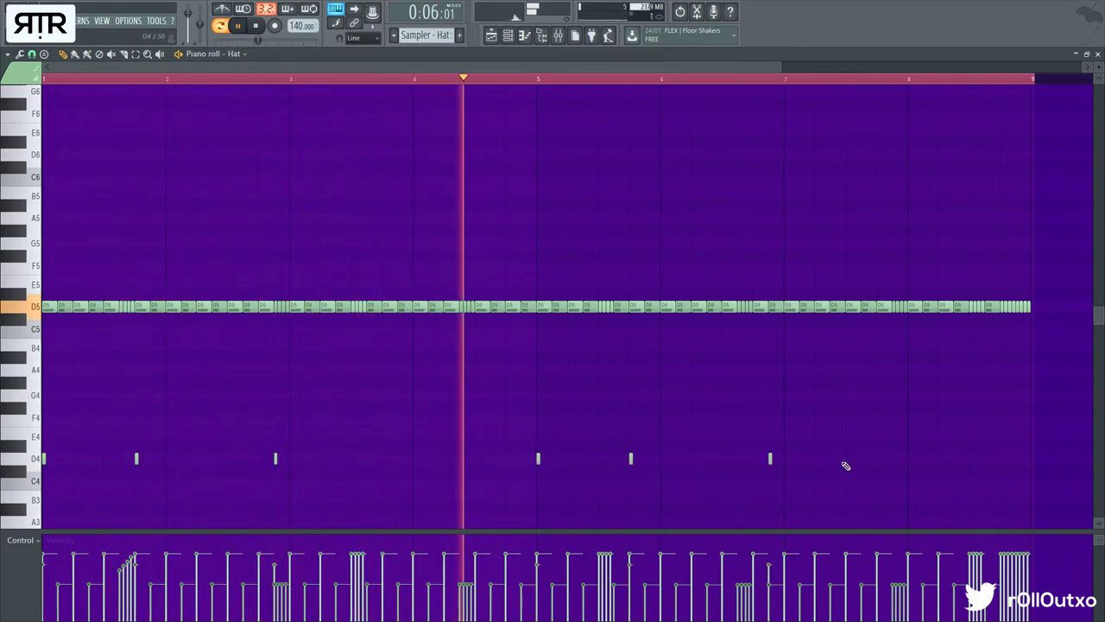
key("space")
left_click(1097, 54)
left_click(913, 199)
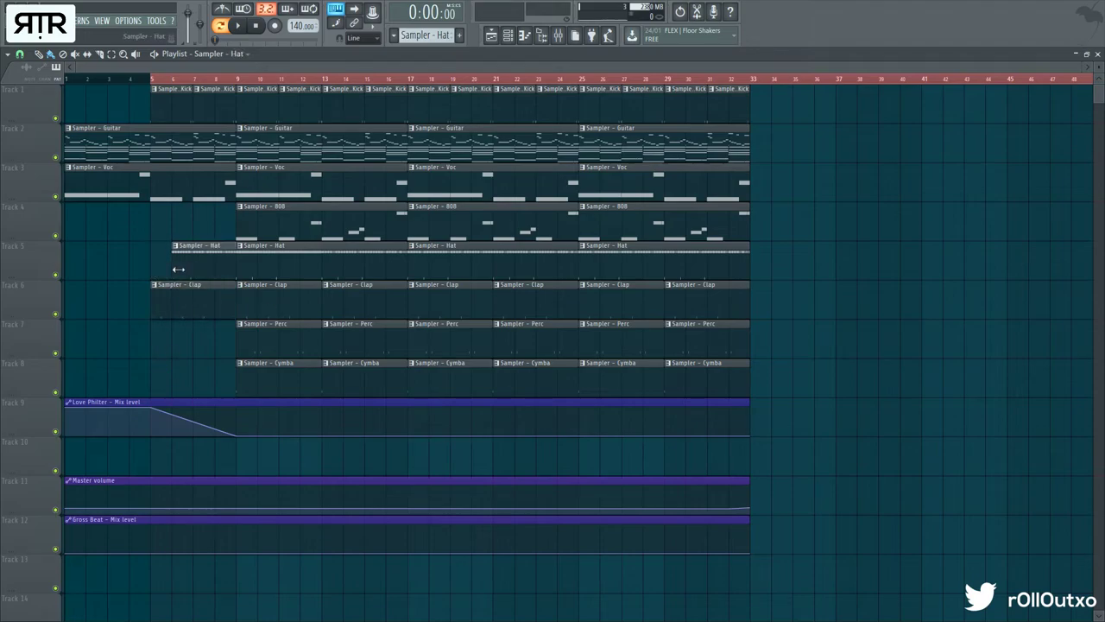
- Delete the Hat and Kick clips before bar 9 and trim the next Hat clip to bars 10 to 12
right_click(182, 265)
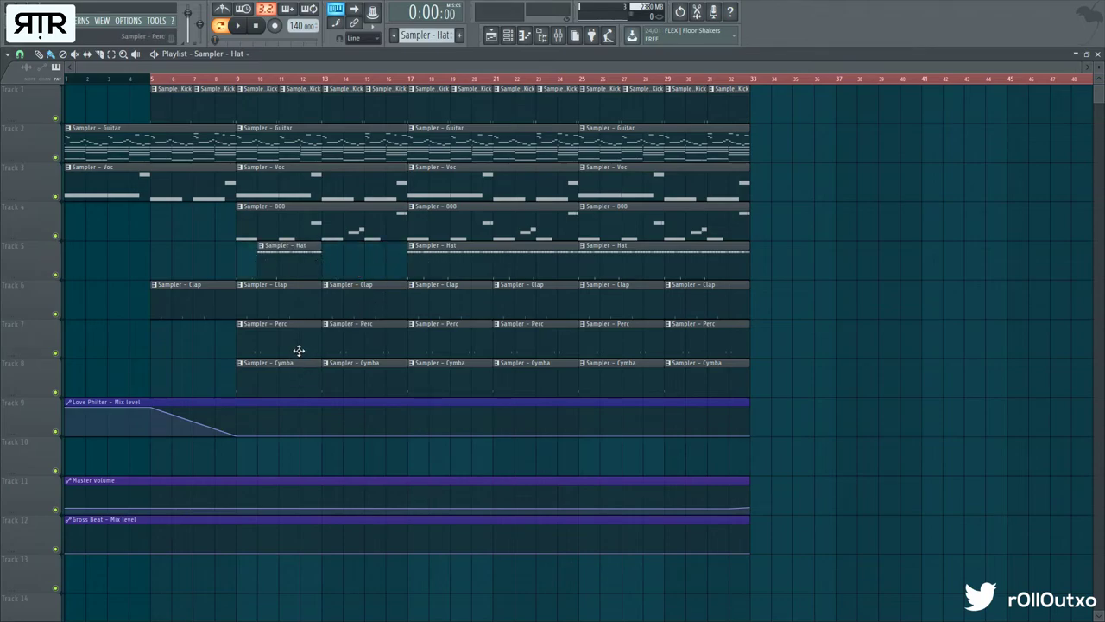
key("space")
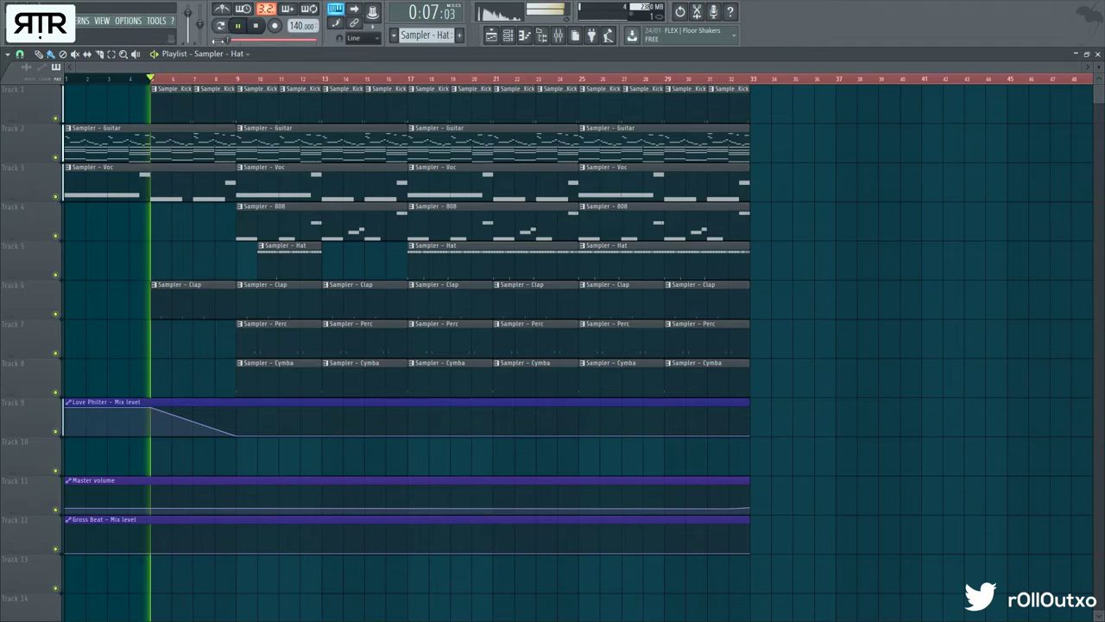
key("ctrl+a")
left_click(149, 220)
right_click(176, 110)
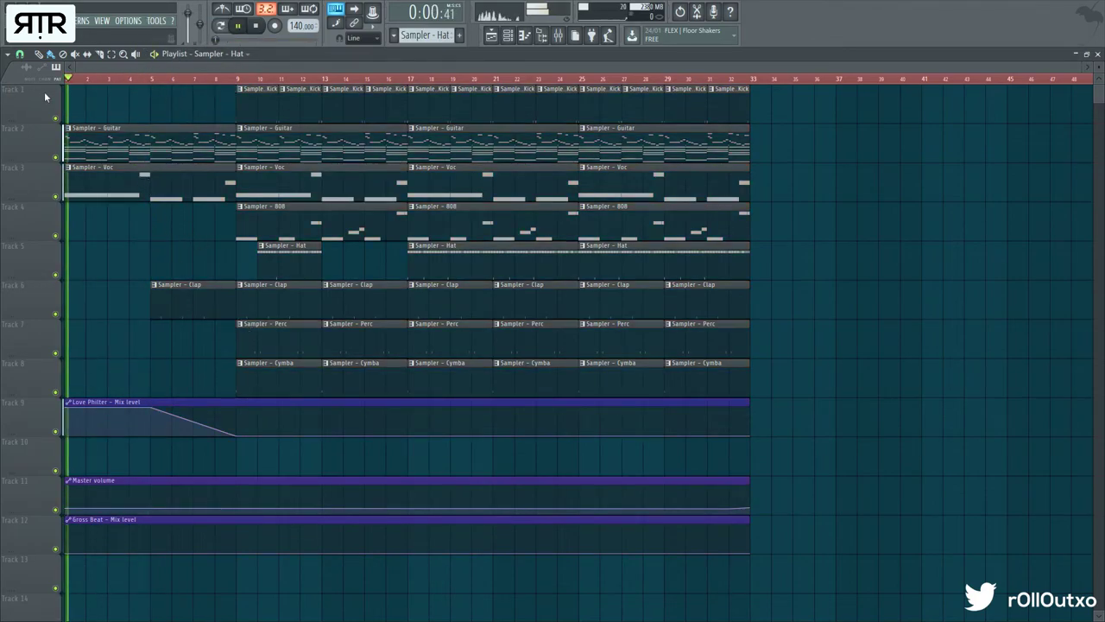
- Open Fruity Love Philter from the Master track's effects, and return to the playlist with the song playing
left_click(1098, 53)
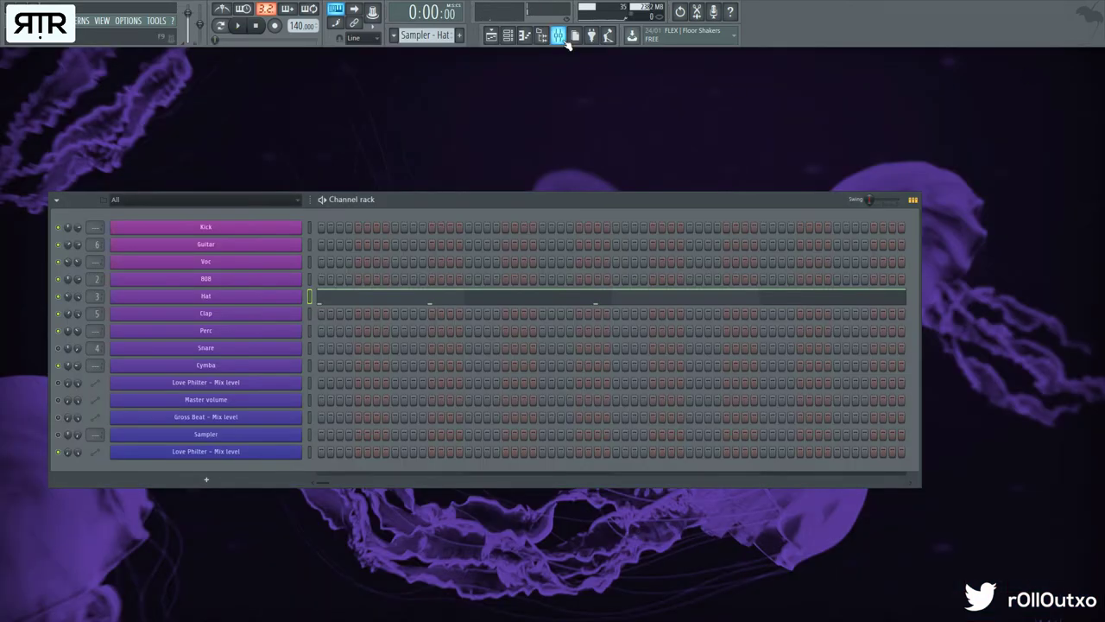
left_click(559, 35)
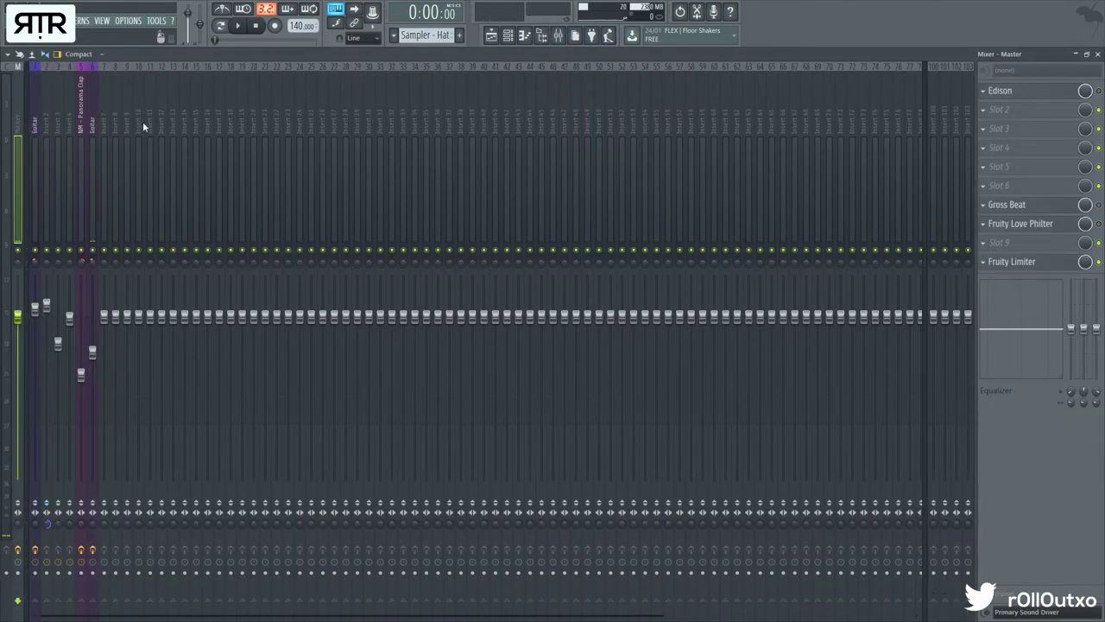
left_click(1065, 224)
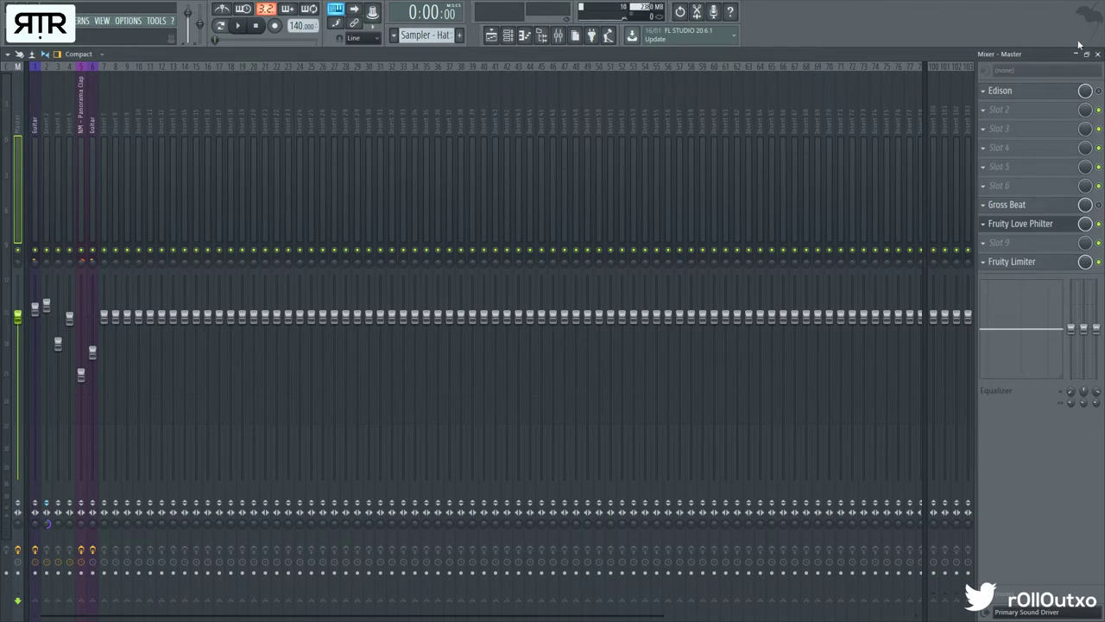
left_click(1098, 54)
key("space")
left_click(500, 37)
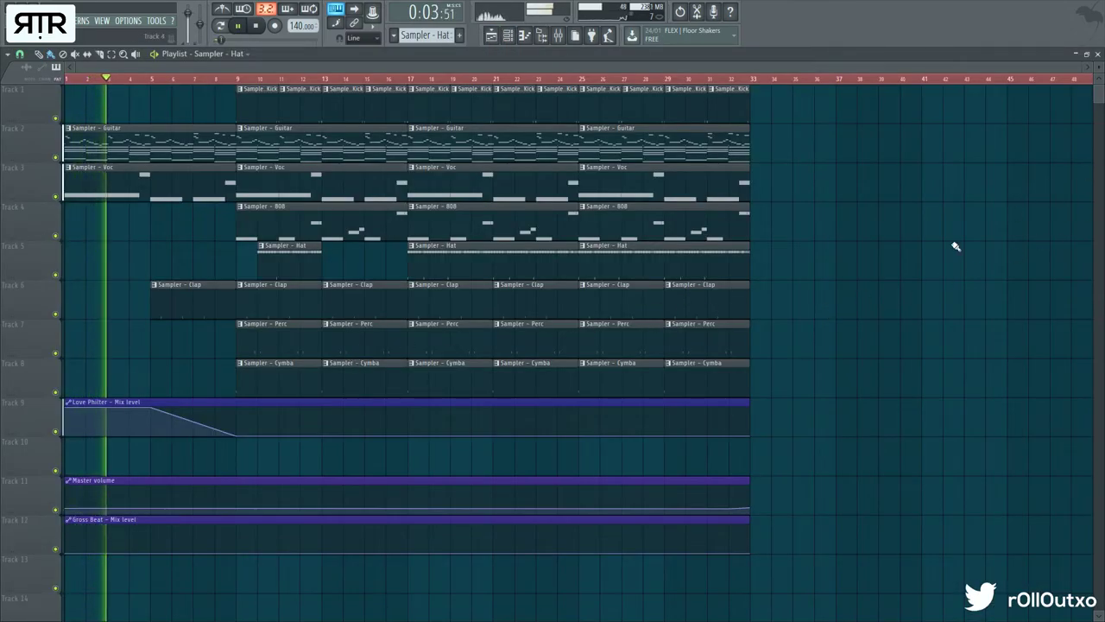
- Try to raise the starting point of the Master volume automation, and replay the song from the beginning
key("space")
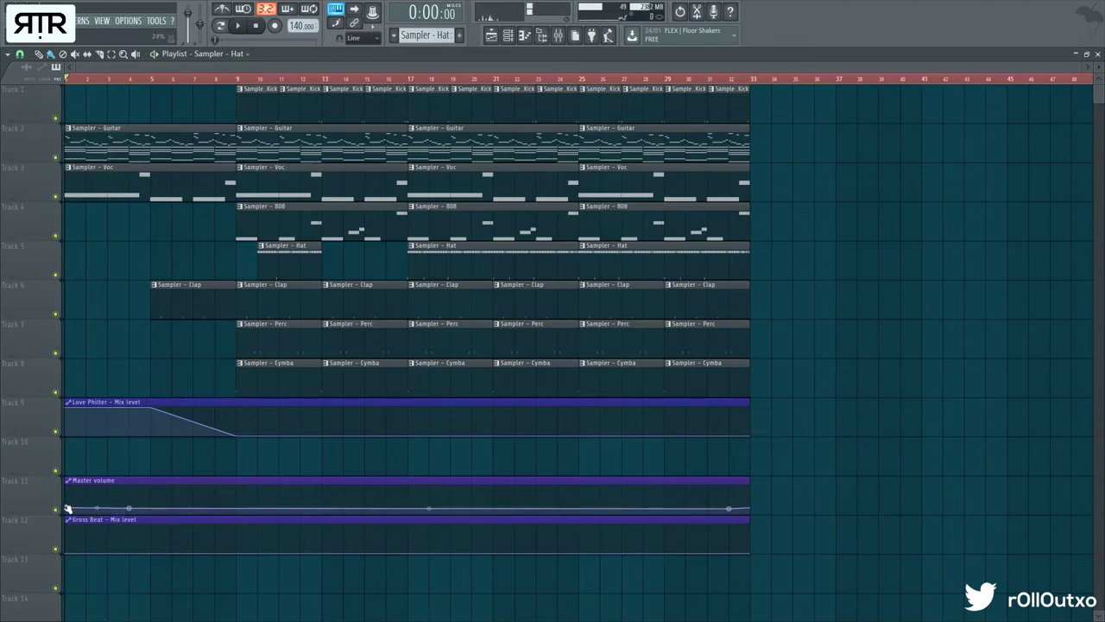
left_click_drag(67, 508, 69, 488)
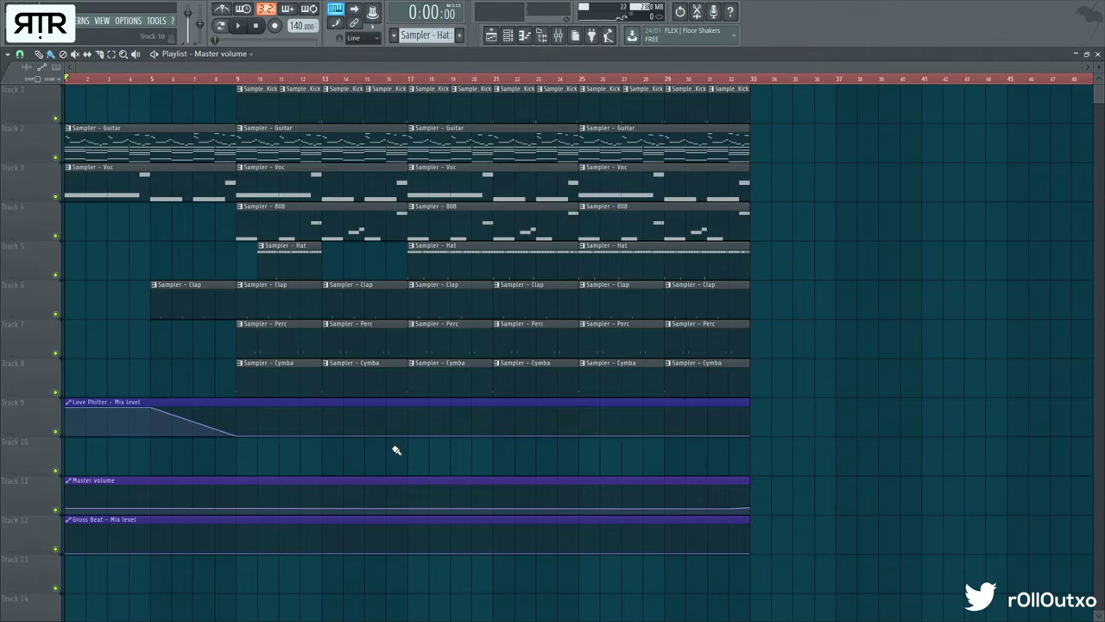
key("space")
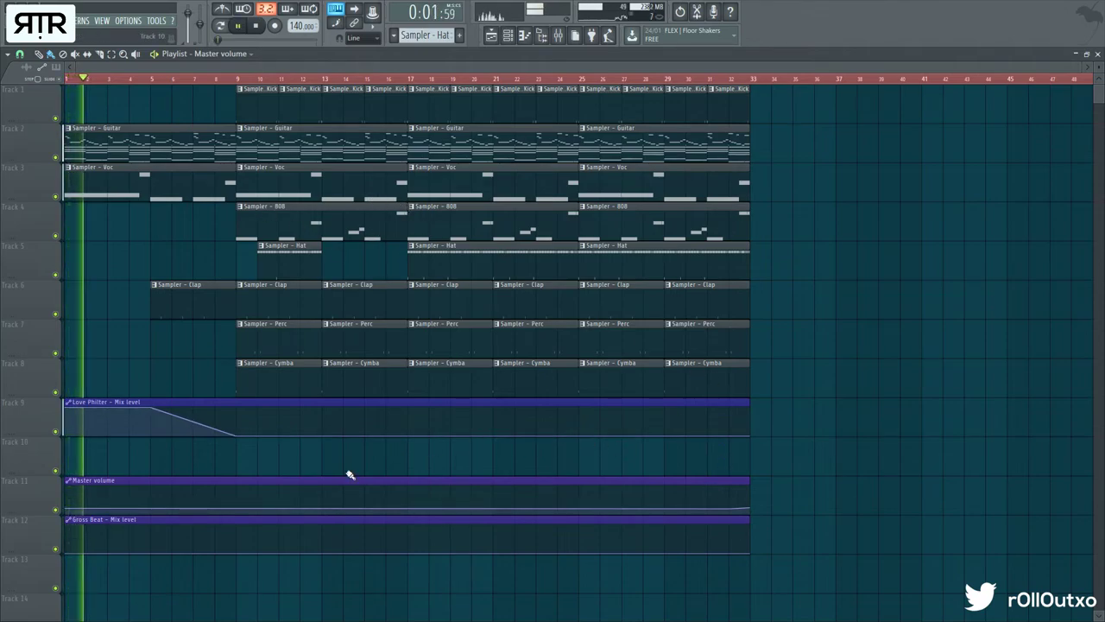
- Delete the Hat, Clap, Perc and Cymba clips in bars 25 to 32 and the Voc clip in bars 9 to 16
right_click(731, 365)
right_click(666, 277)
right_click(689, 332)
key("ctrl+z")
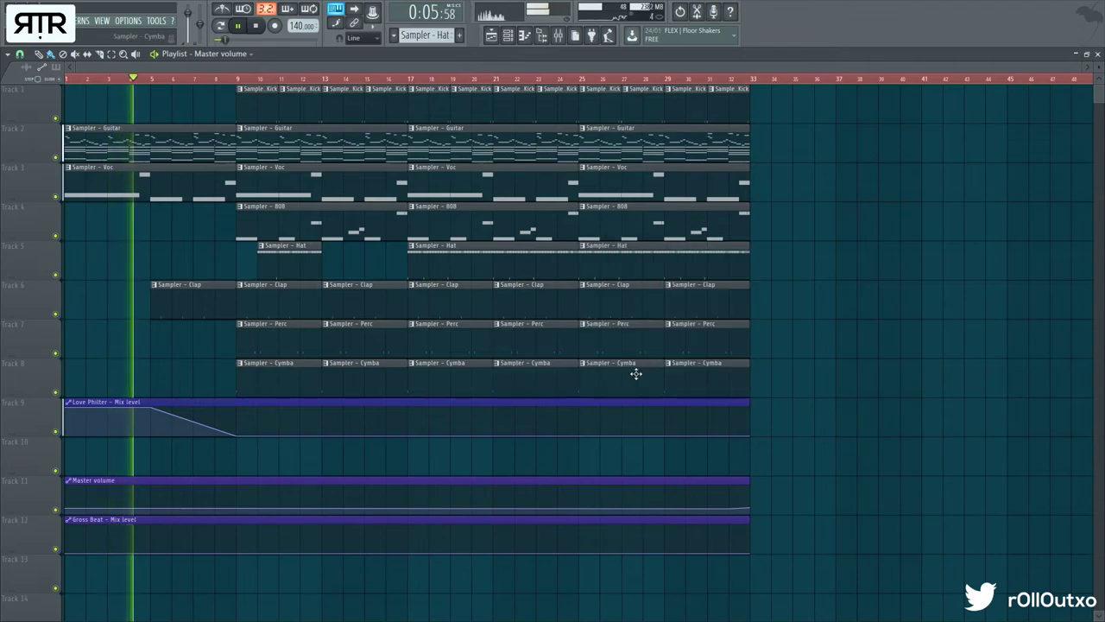
right_click(634, 371)
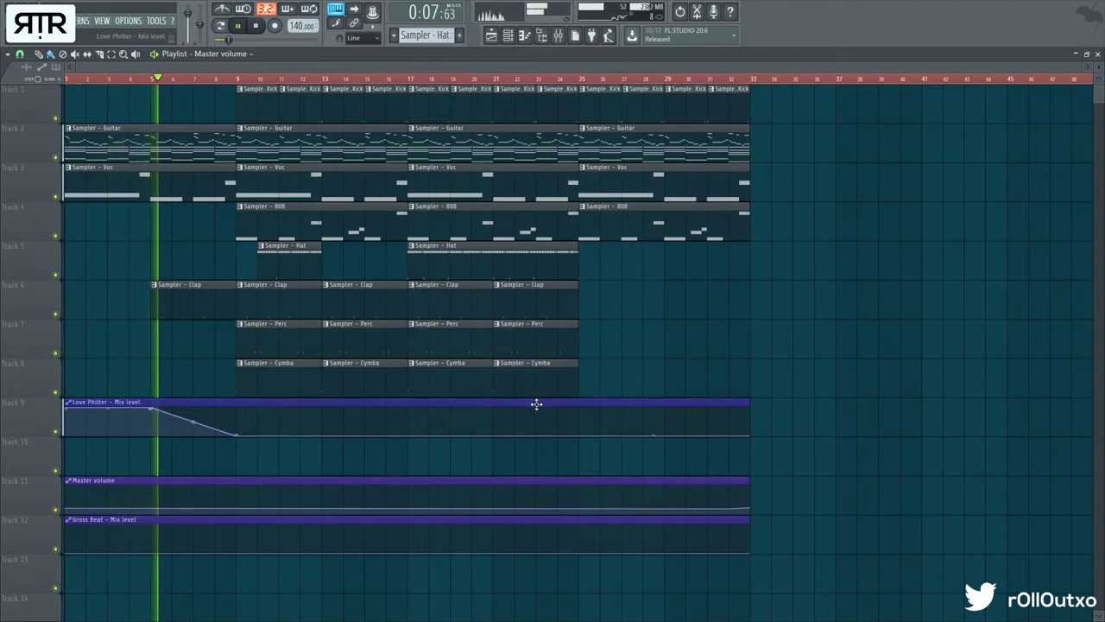
right_click(383, 192)
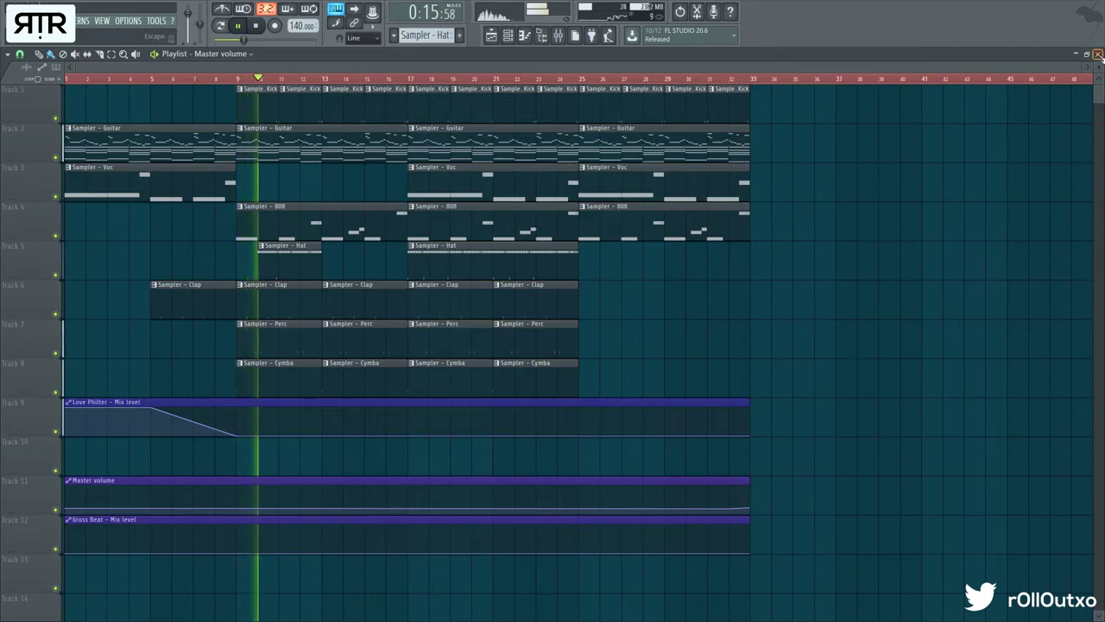
- Check the Master levels and effects in the mixer during playback, and return to the playlist
key("F5")
left_click(477, 200)
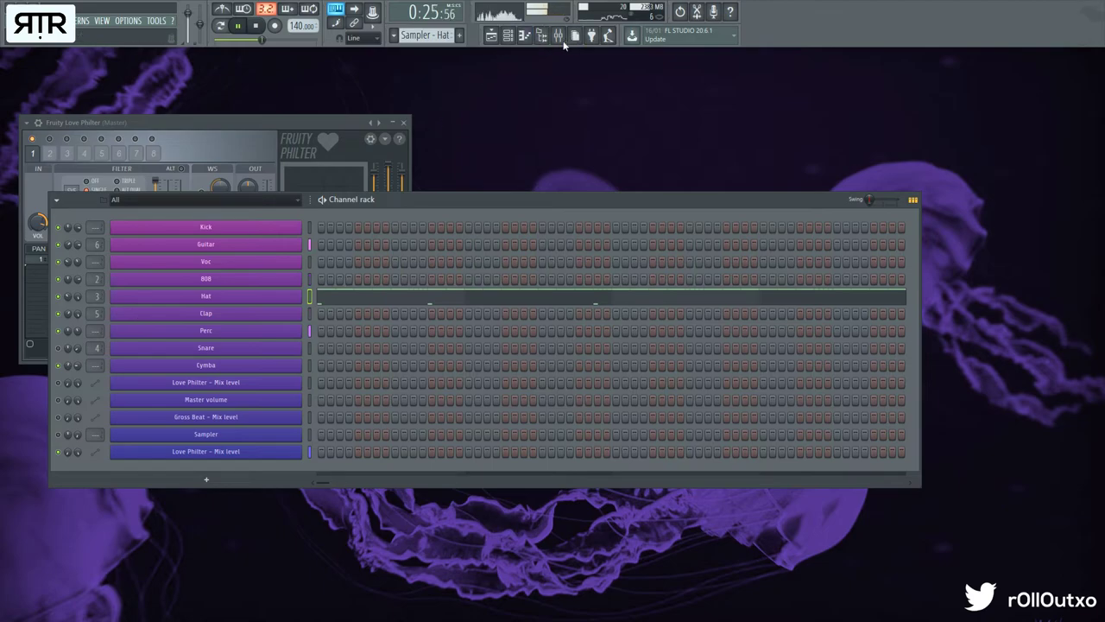
key("F9")
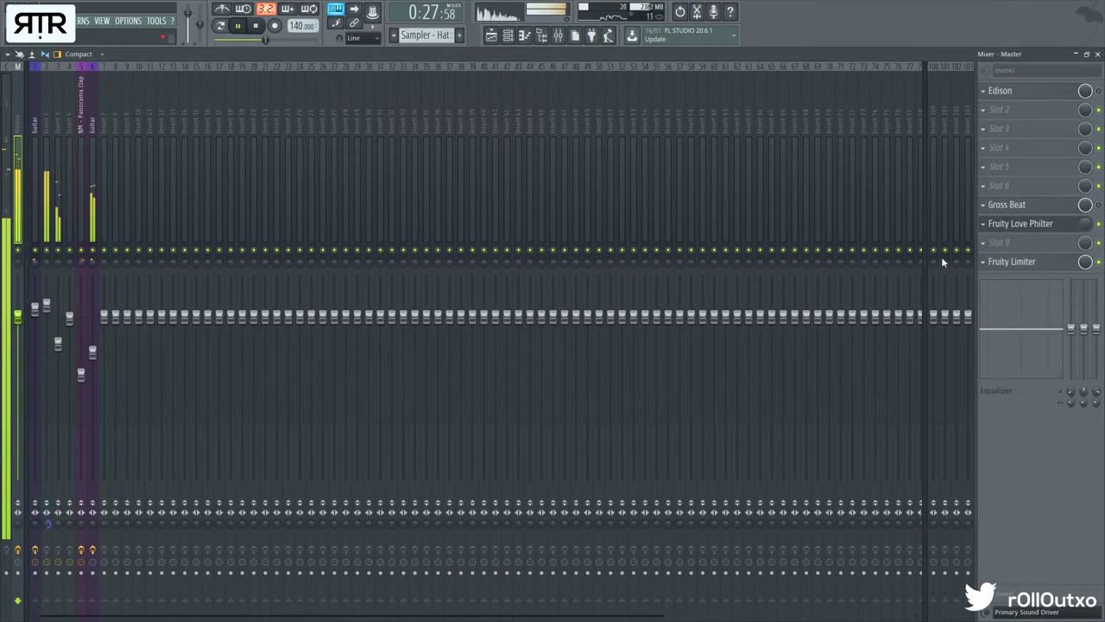
left_click(1098, 53)
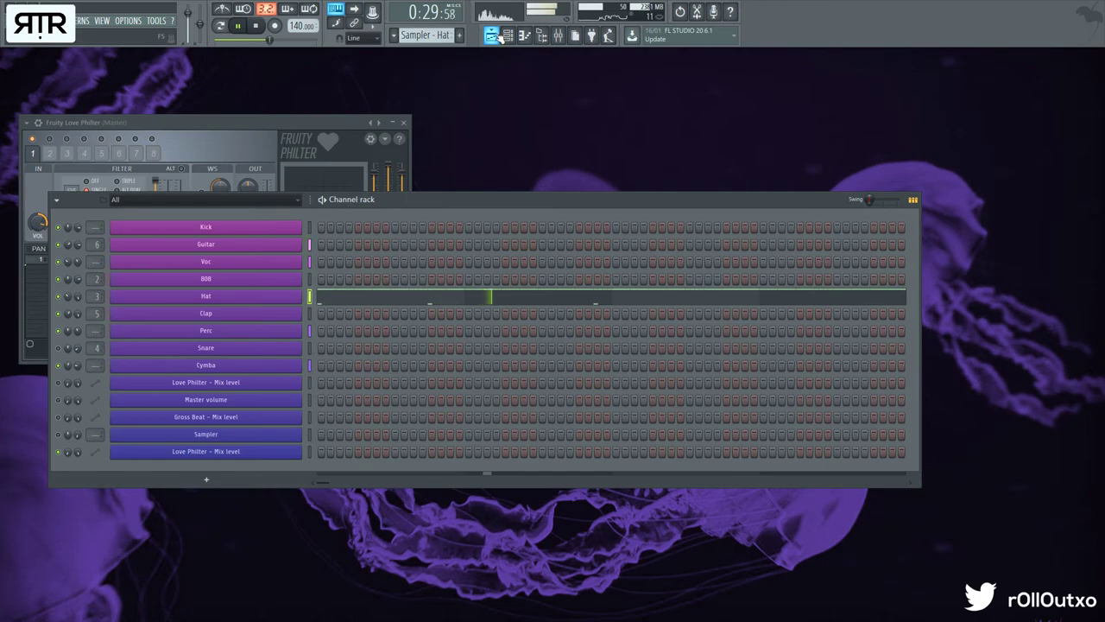
left_click(491, 35)
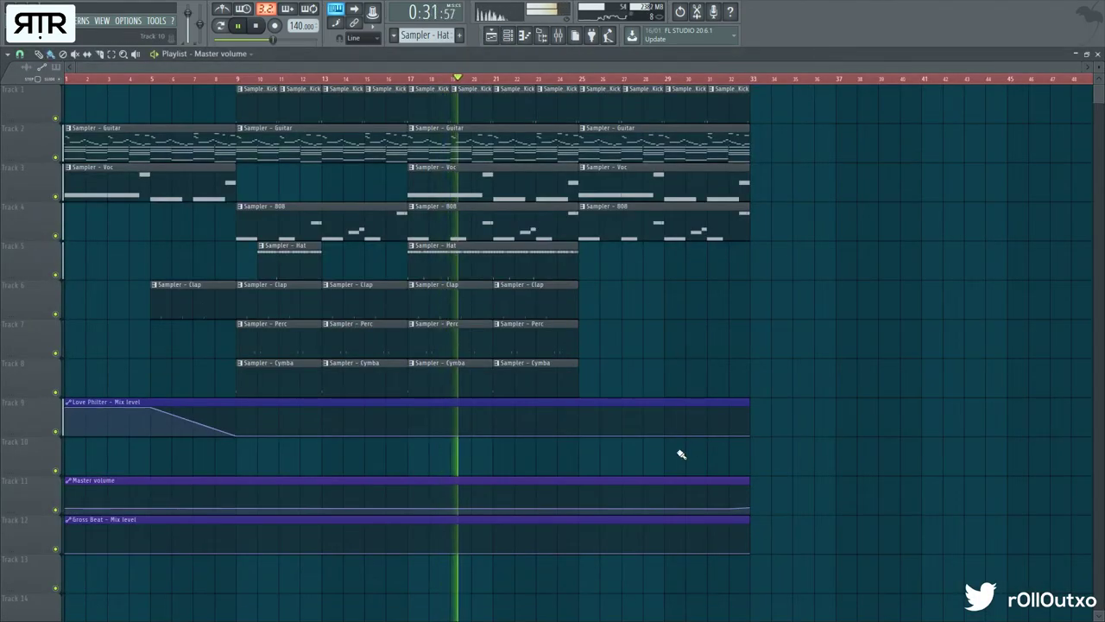
- Raise the Gross Beat mix level automation to 100% from bar 25 to the end of the song
scroll(580, 578, "up", 3)
left_click_drag(584, 544, 581, 524)
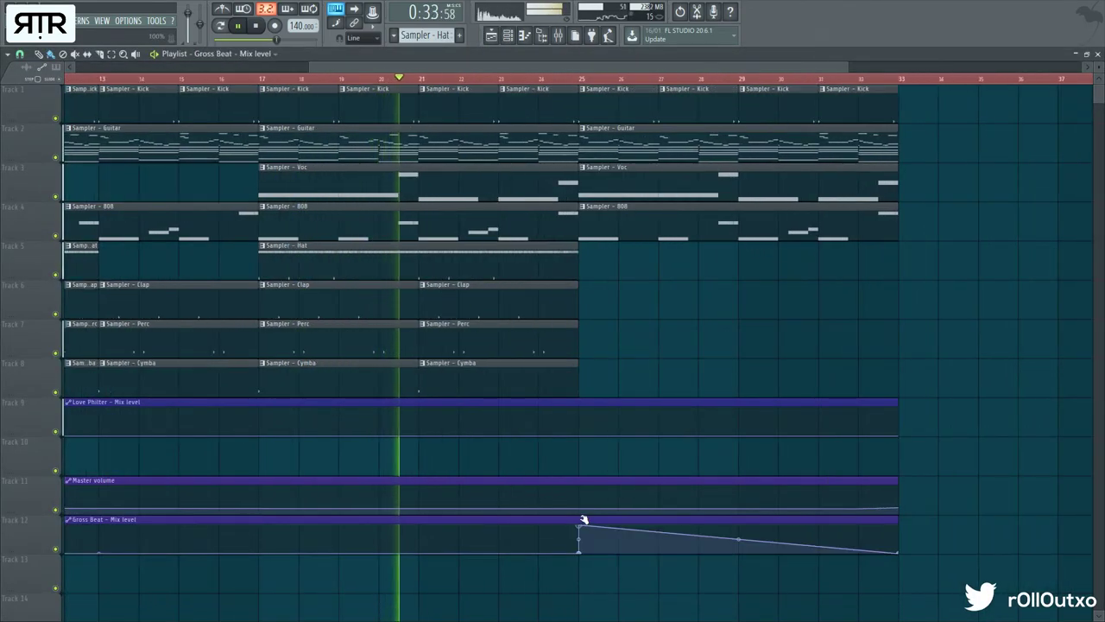
left_click_drag(901, 557, 896, 521)
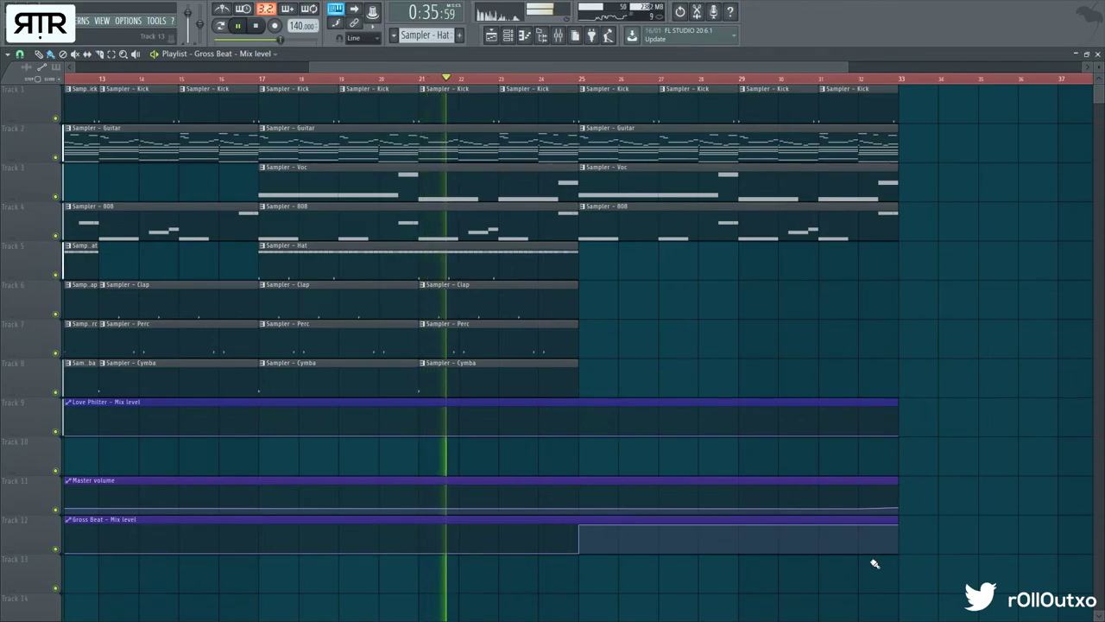
scroll(713, 362, "down", 2)
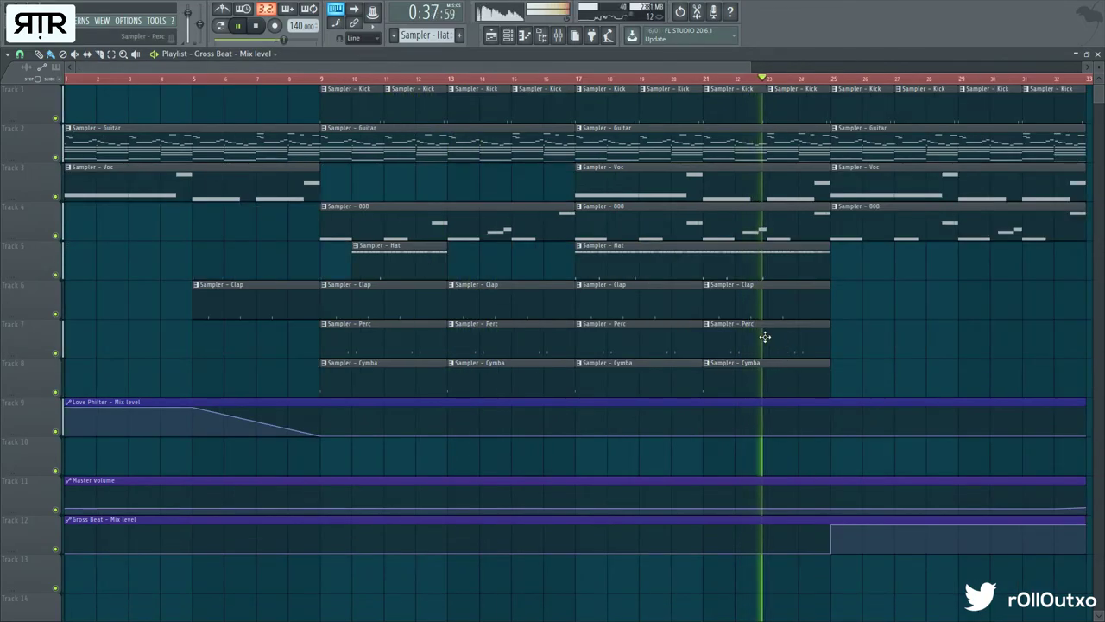
scroll(804, 320, "down", 2)
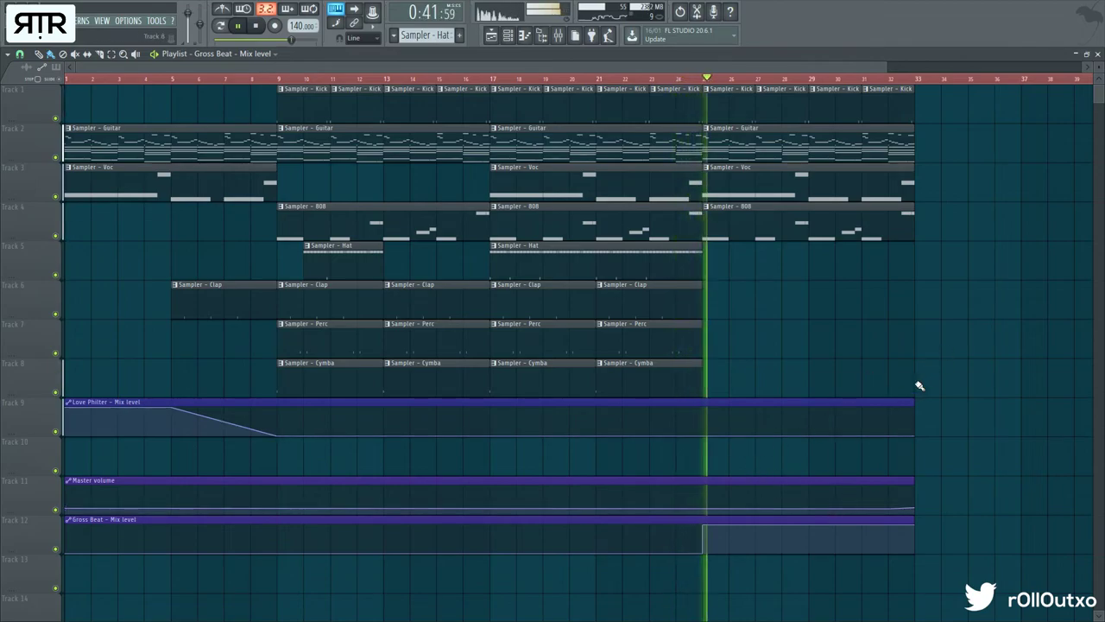
- Move the Gross Beat automation's jump to full mix level to bar 29, keeping it at zero before that
left_click(1098, 53)
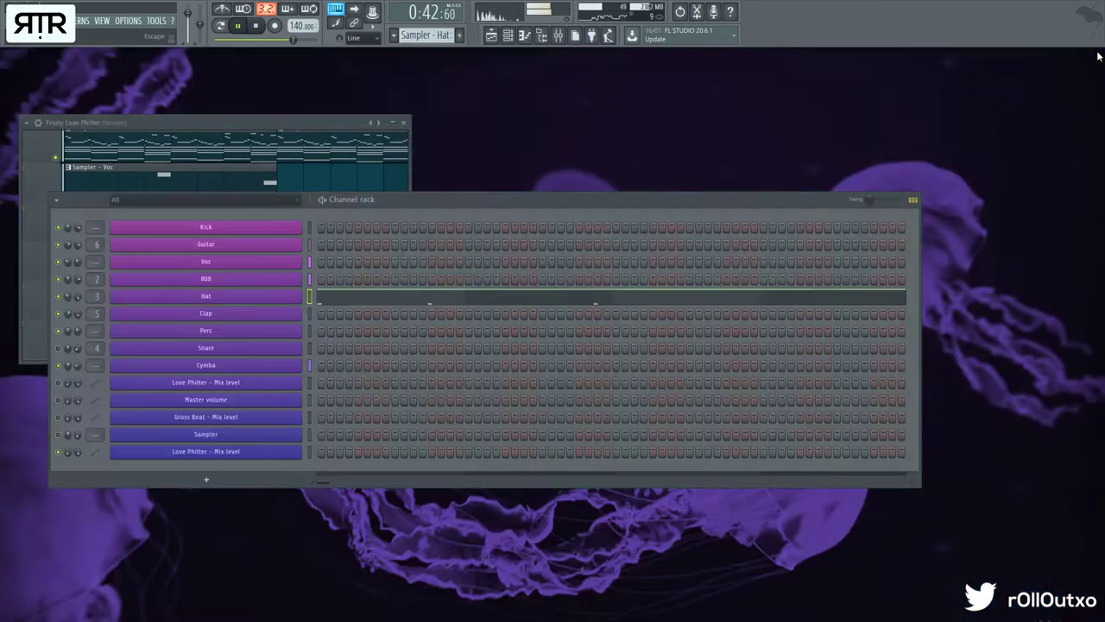
left_click(491, 34)
right_click(809, 525)
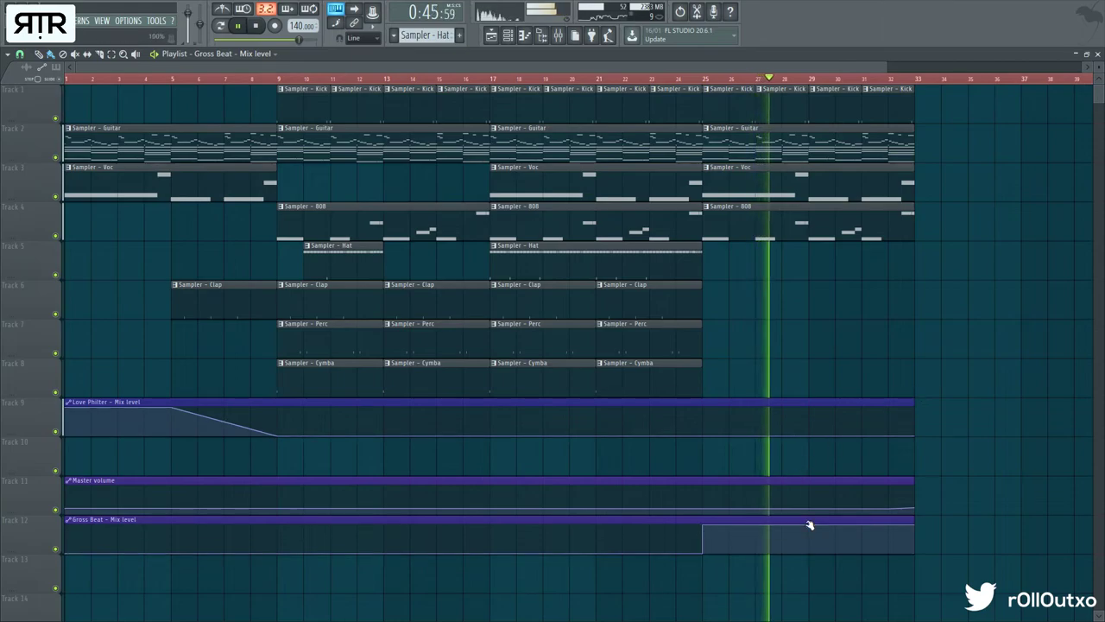
left_click_drag(704, 525, 707, 553)
right_click(808, 539)
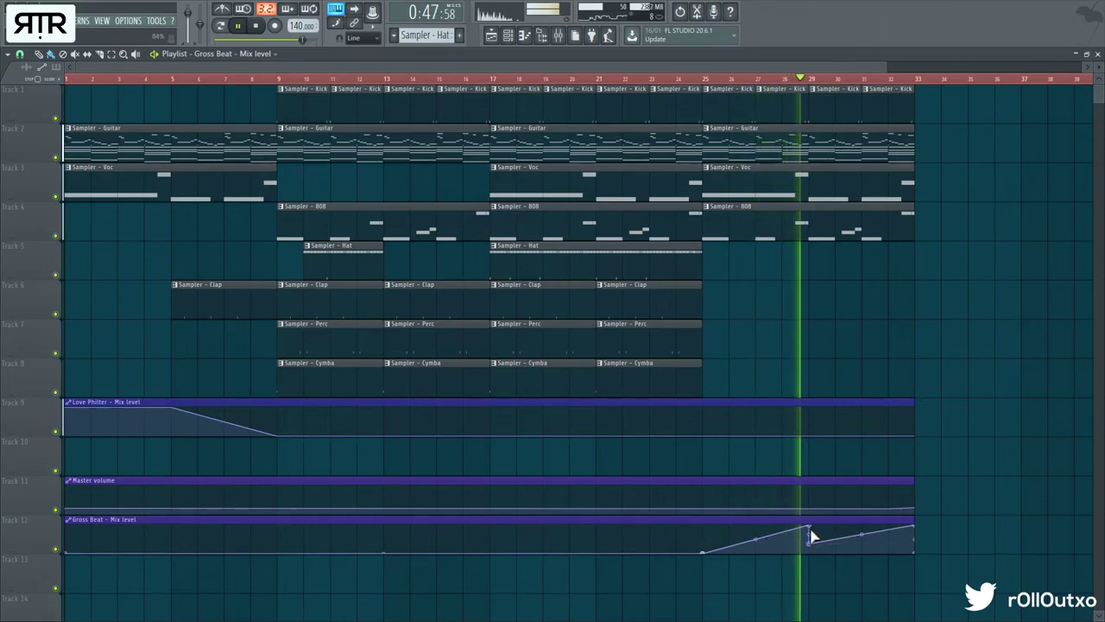
key("space")
left_click_drag(809, 526, 810, 476)
- Replay the song from bar 25 and delete the 808 clip in bars 25 to 32
left_click(558, 34)
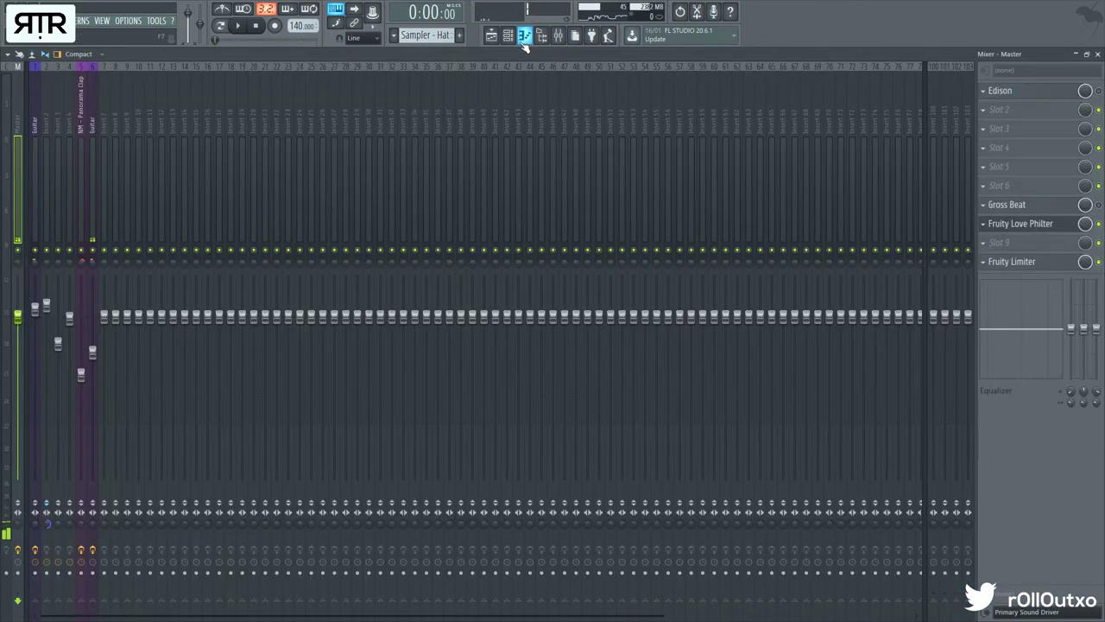
left_click(1098, 54)
left_click(710, 79)
key("space")
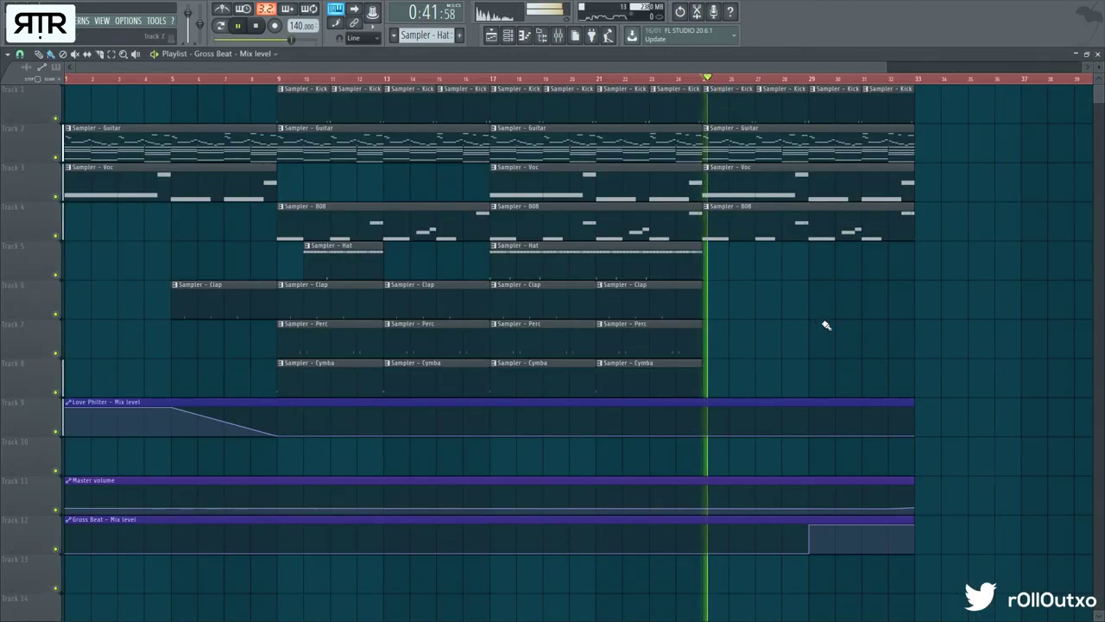
key("space")
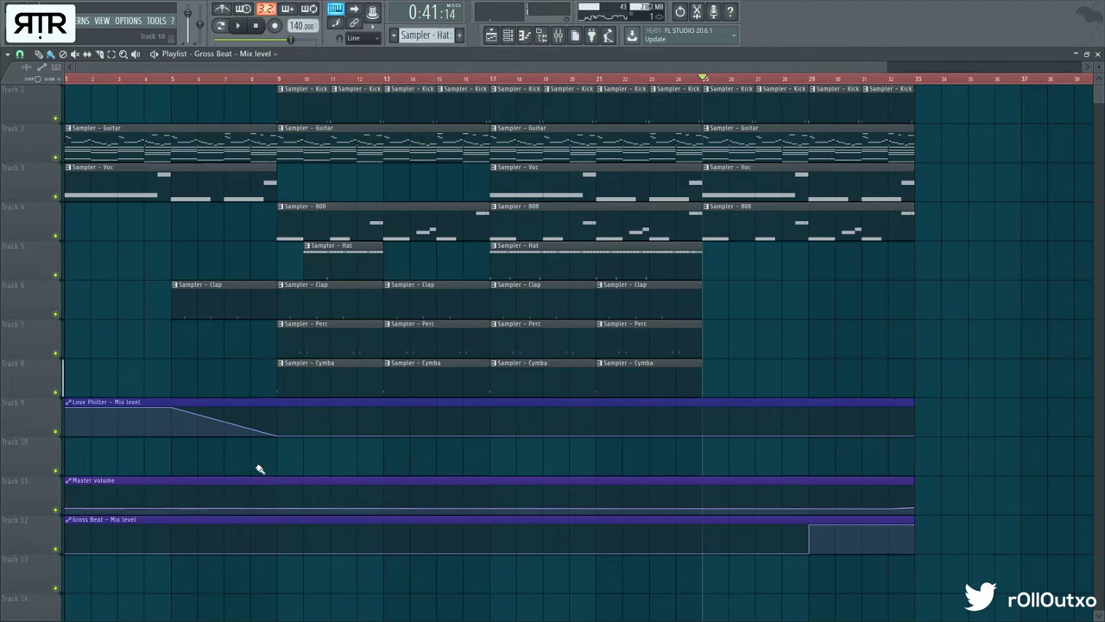
key("space")
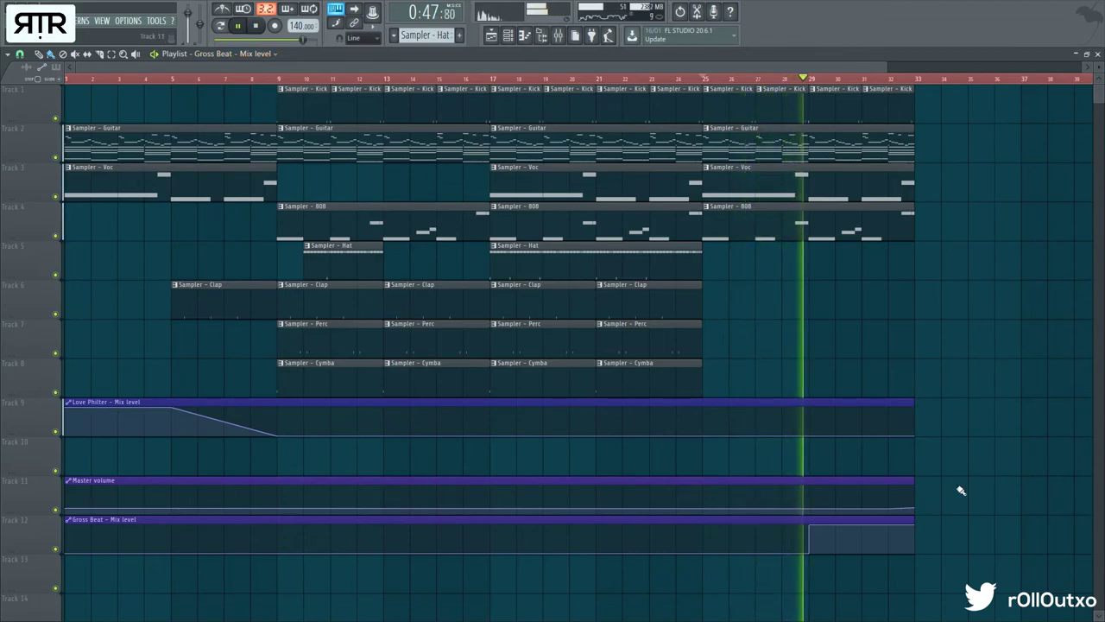
right_click(849, 231)
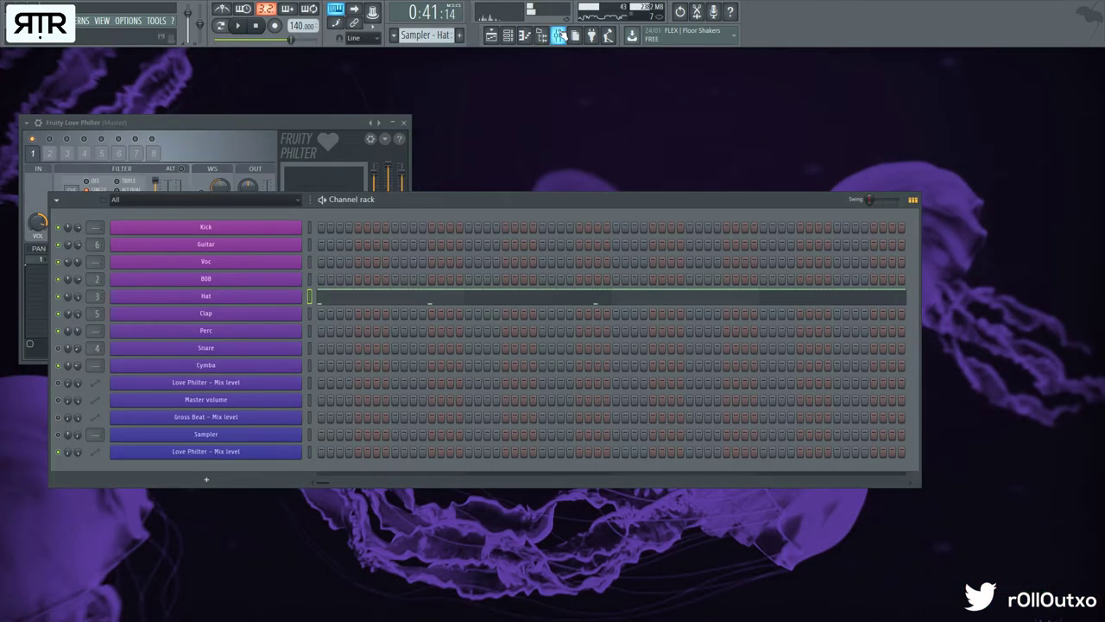
- Check the Master track in the mixer, reset the song position to the start and close the playlist
left_click(559, 34)
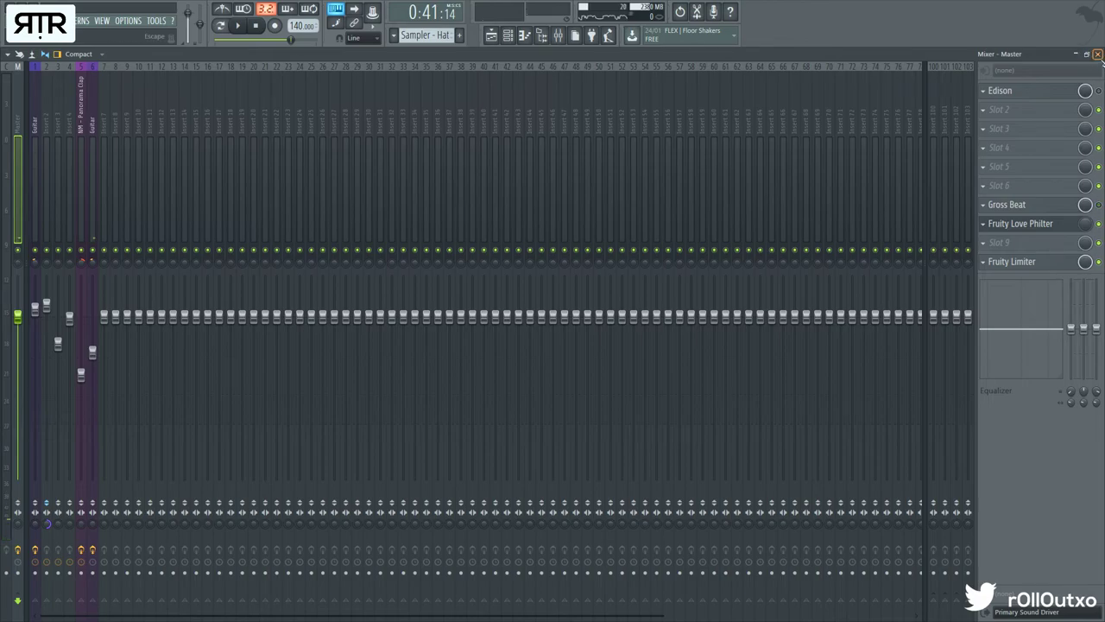
left_click(1098, 53)
left_click(490, 36)
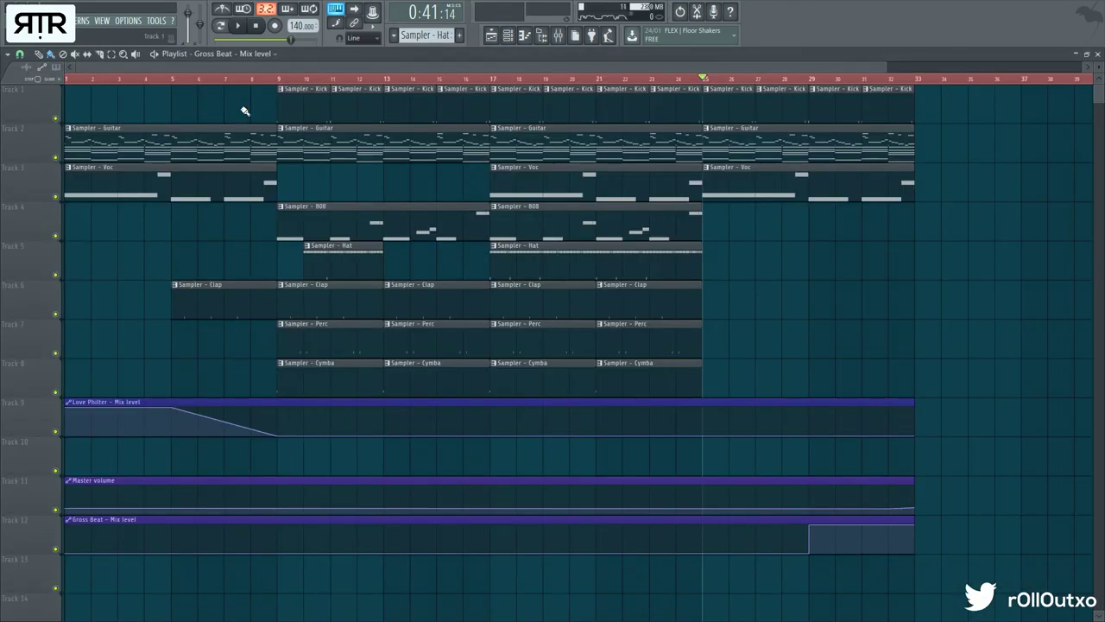
left_click_drag(121, 79, 68, 71)
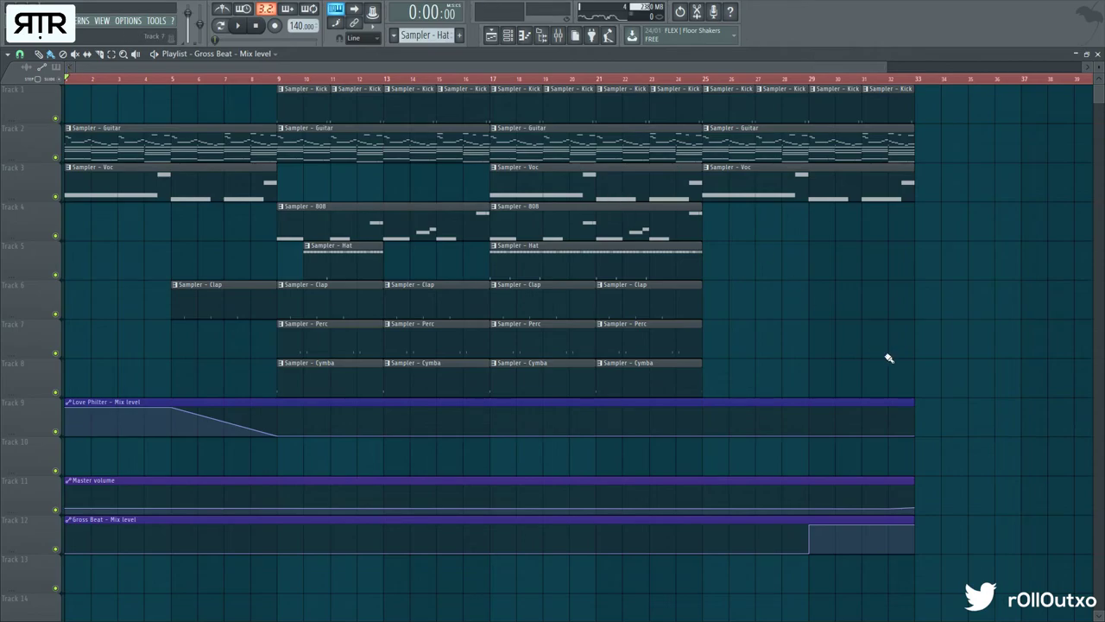
left_click(1099, 54)
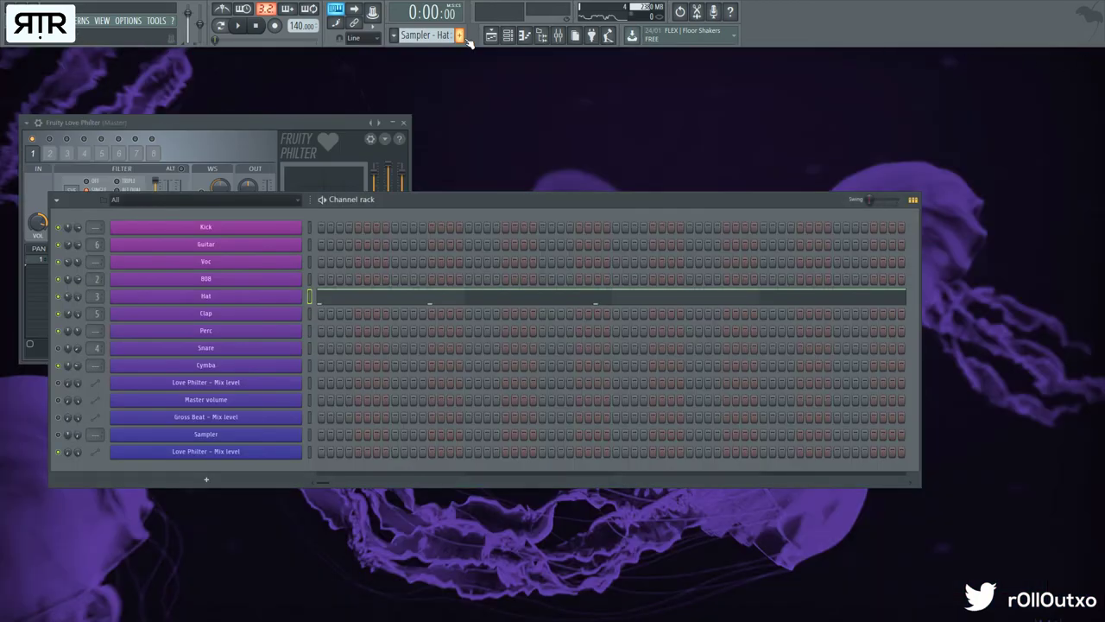
- Look over the playlist arrangement, then close both the playlist and the Fruity Love Philter window
left_click(490, 34)
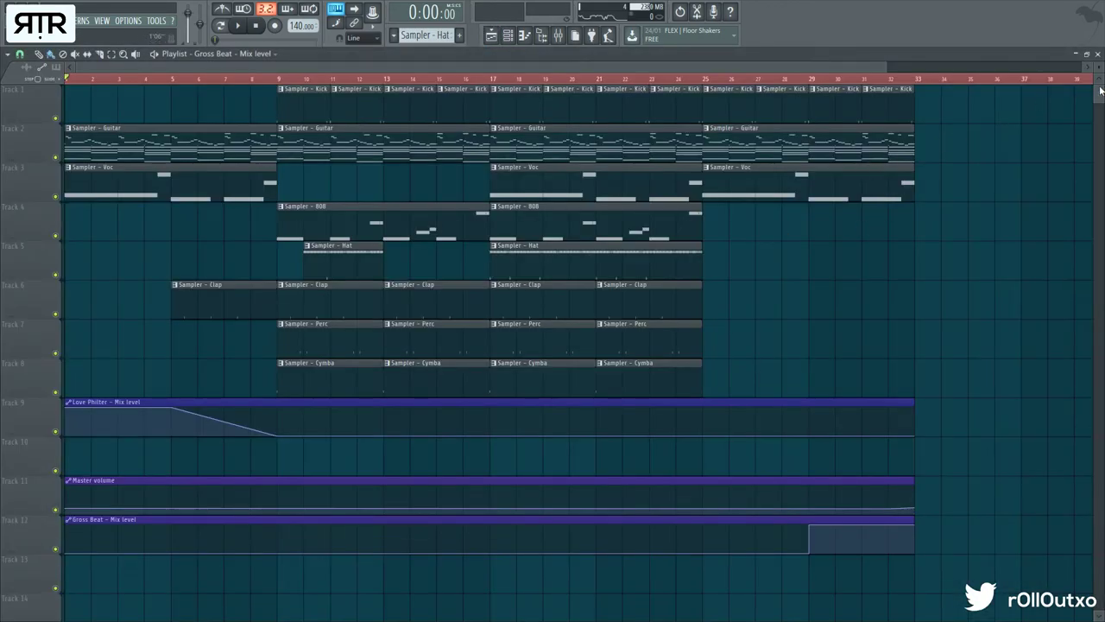
left_click(1098, 53)
left_click(406, 124)
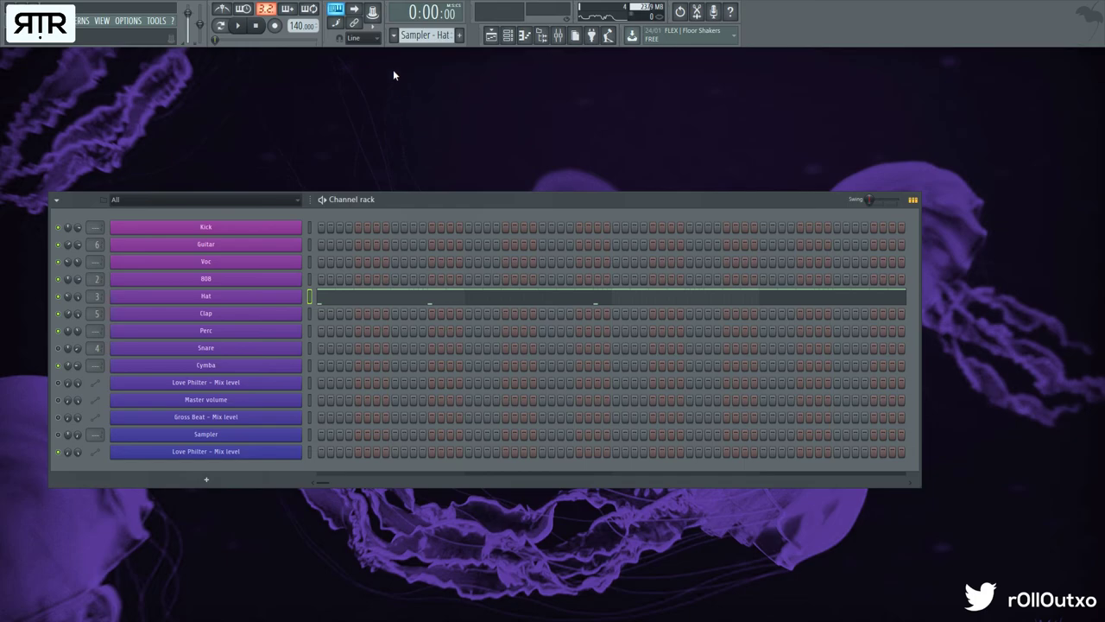
- Play the song from the start through its closing bars, briefly checking the mixer, and stop playback
key("space")
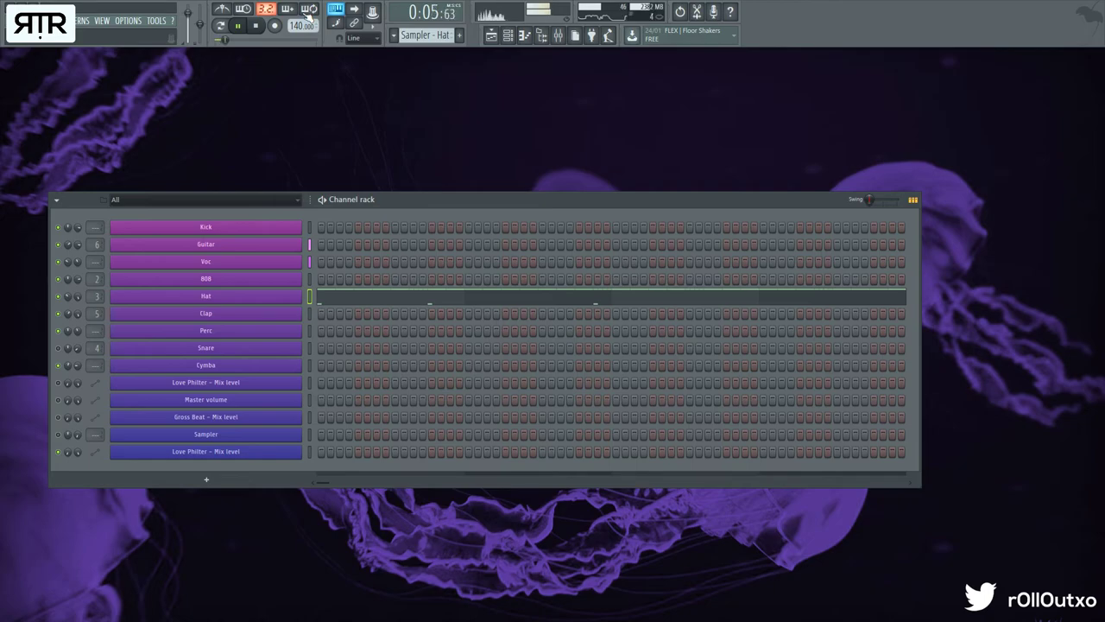
left_click(560, 36)
left_click(559, 35)
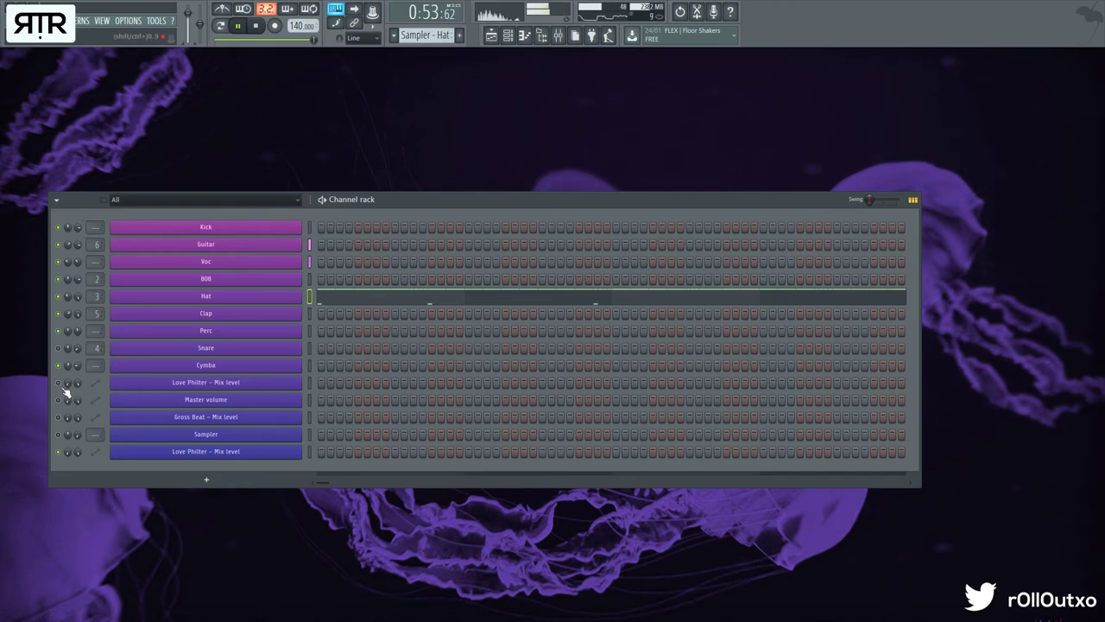
key("space")
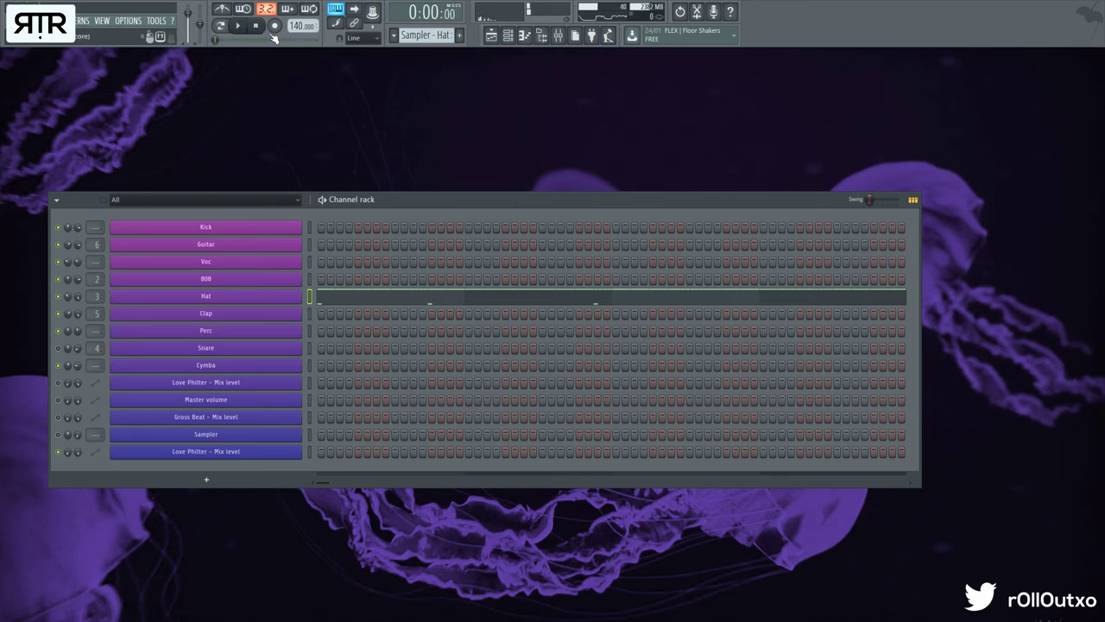
- Review the playlist's clips and automation and the Master track's effects in the mixer, closing each view again
left_click(492, 34)
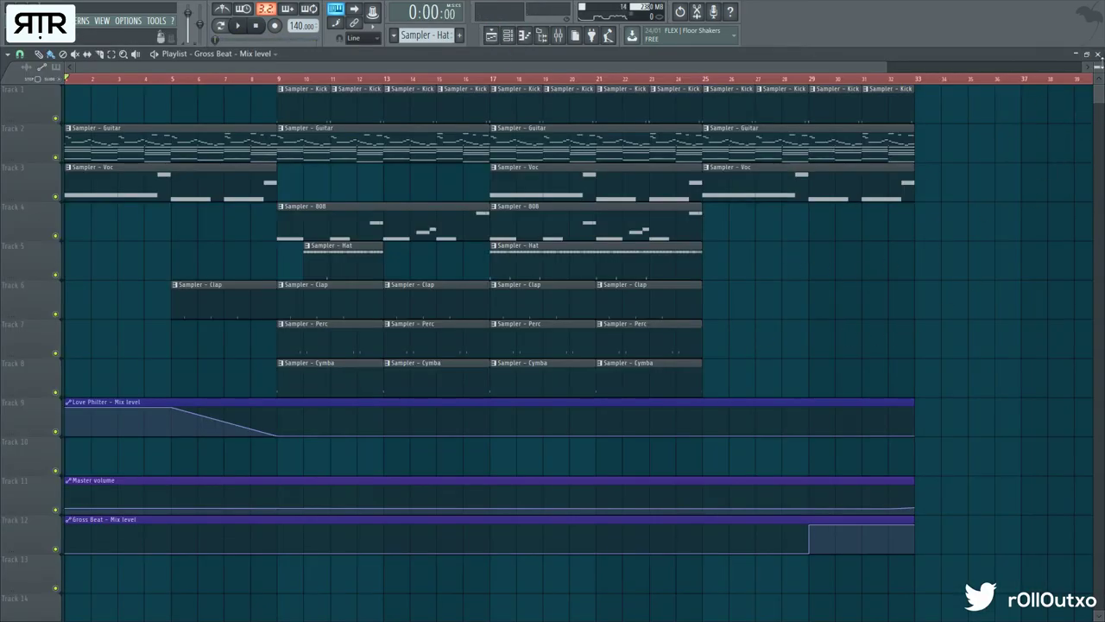
left_click(1097, 54)
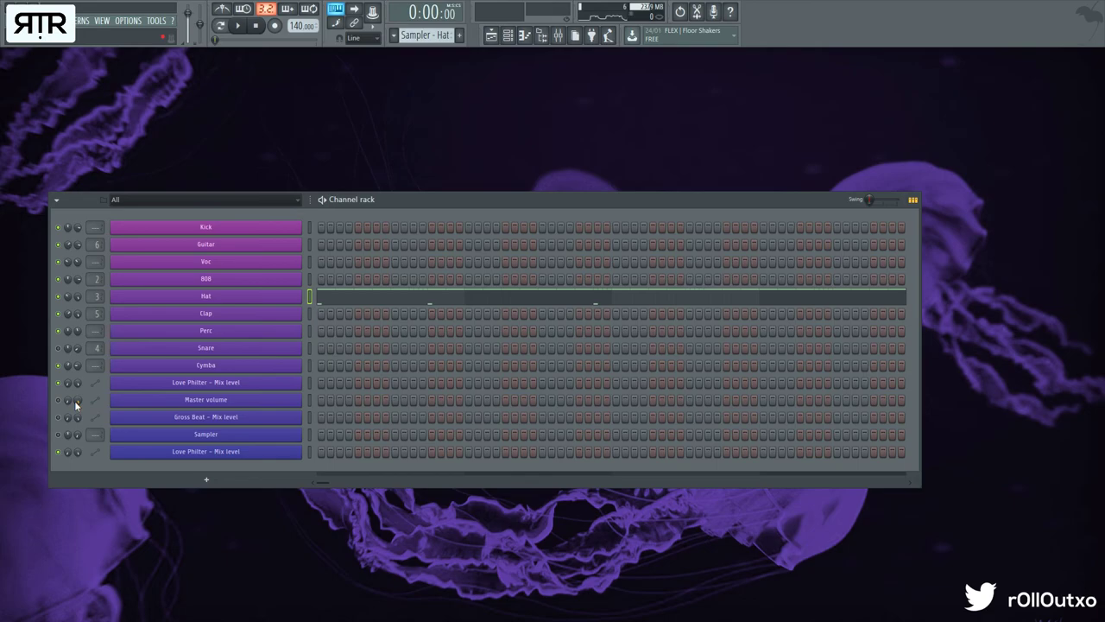
left_click(561, 34)
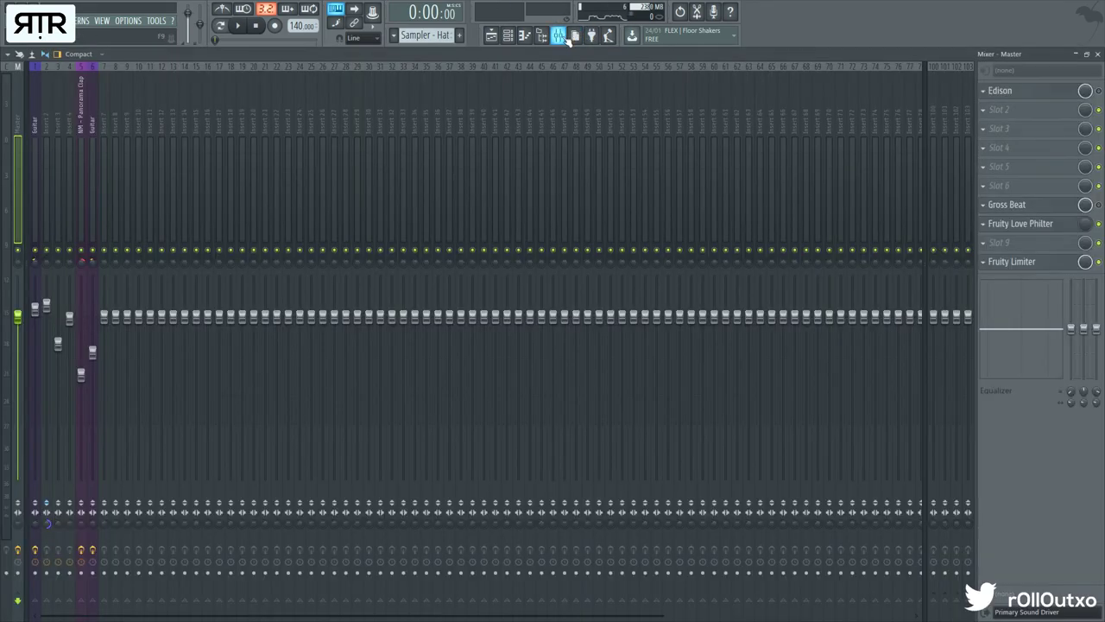
left_click(559, 34)
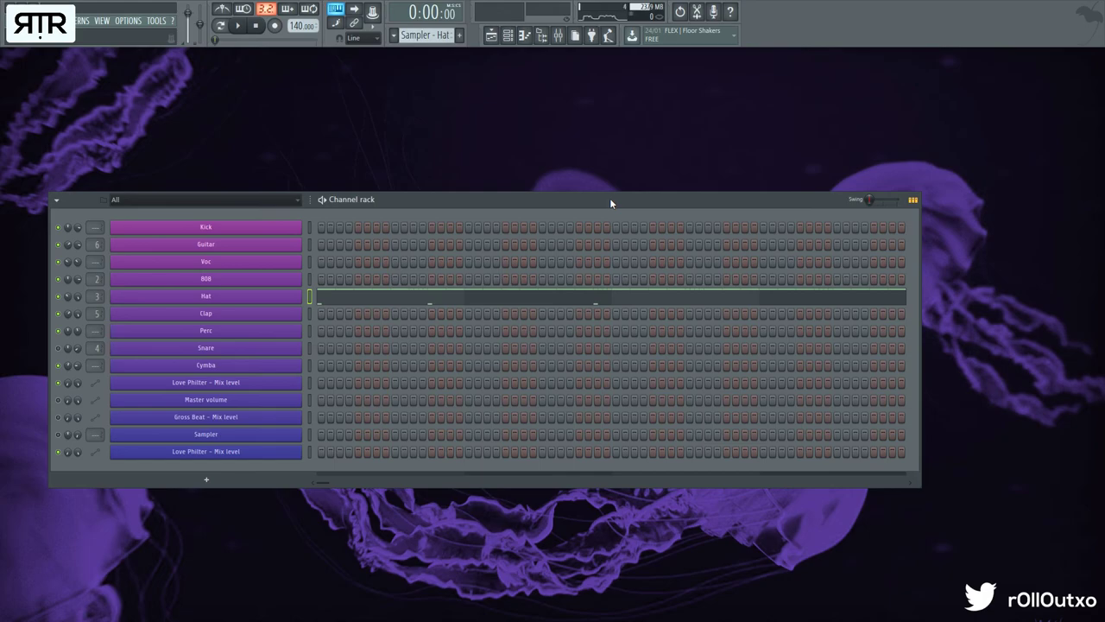
- Move the channel rack up directly below the main toolbar and start playing the song from the beginning
left_click_drag(609, 198, 668, 56)
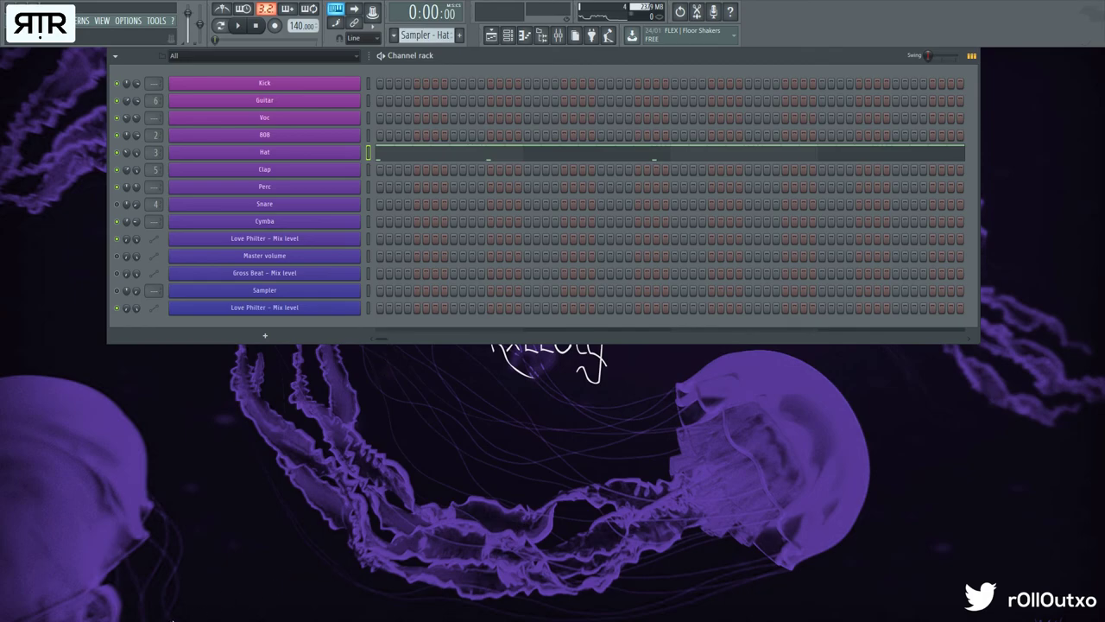
left_click(240, 27)
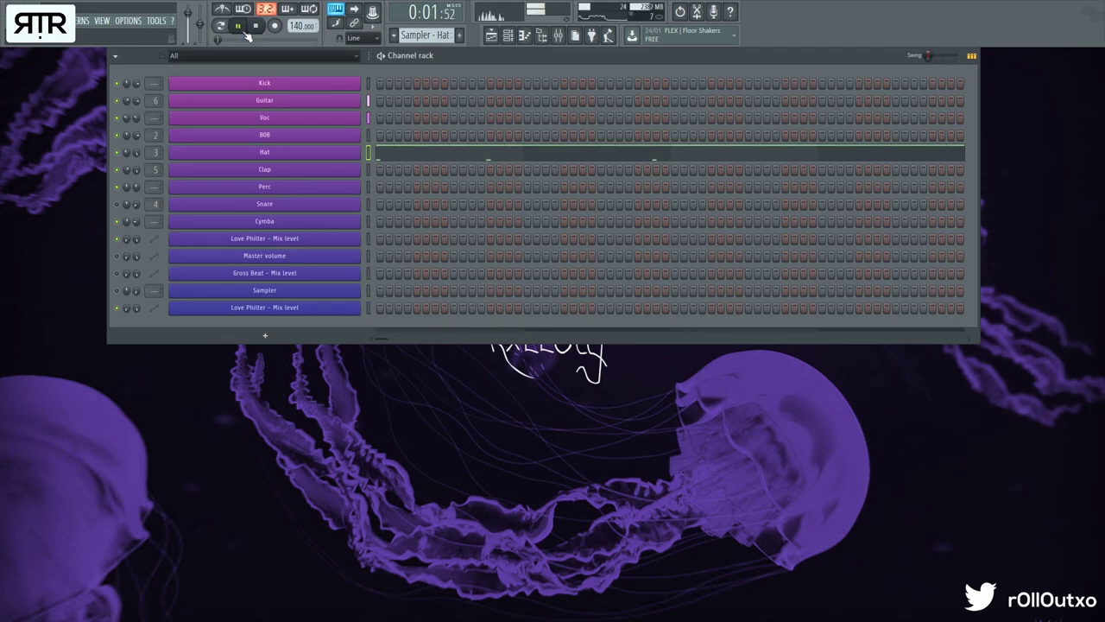